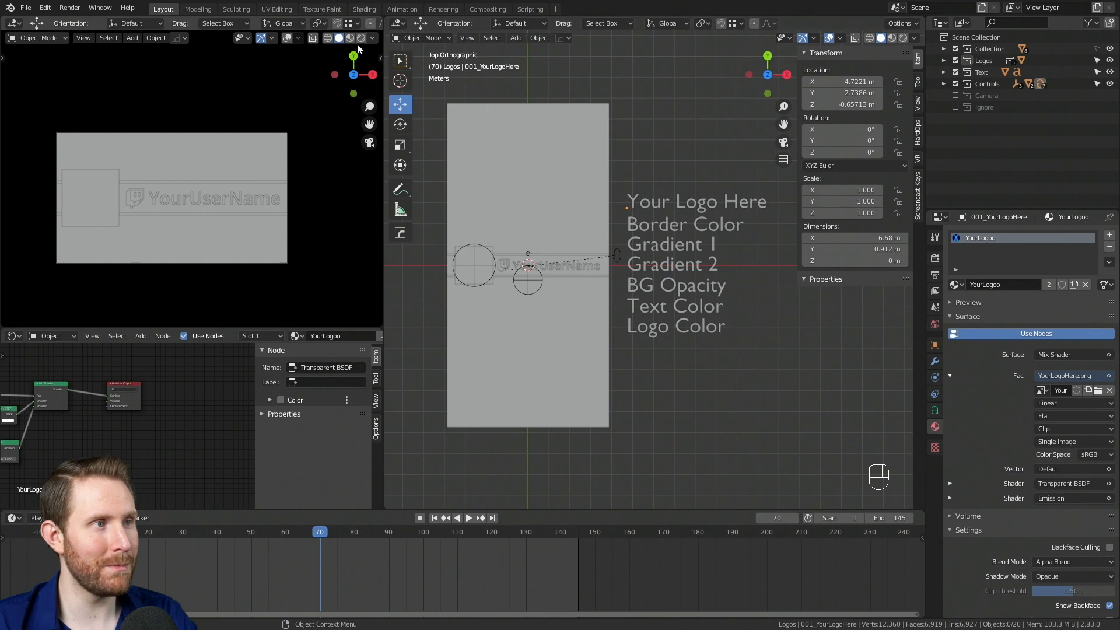
Switch the camera viewport to rendered shading, play the lower-third animation briefly, and return the playhead to frame 70
left_click(362, 38)
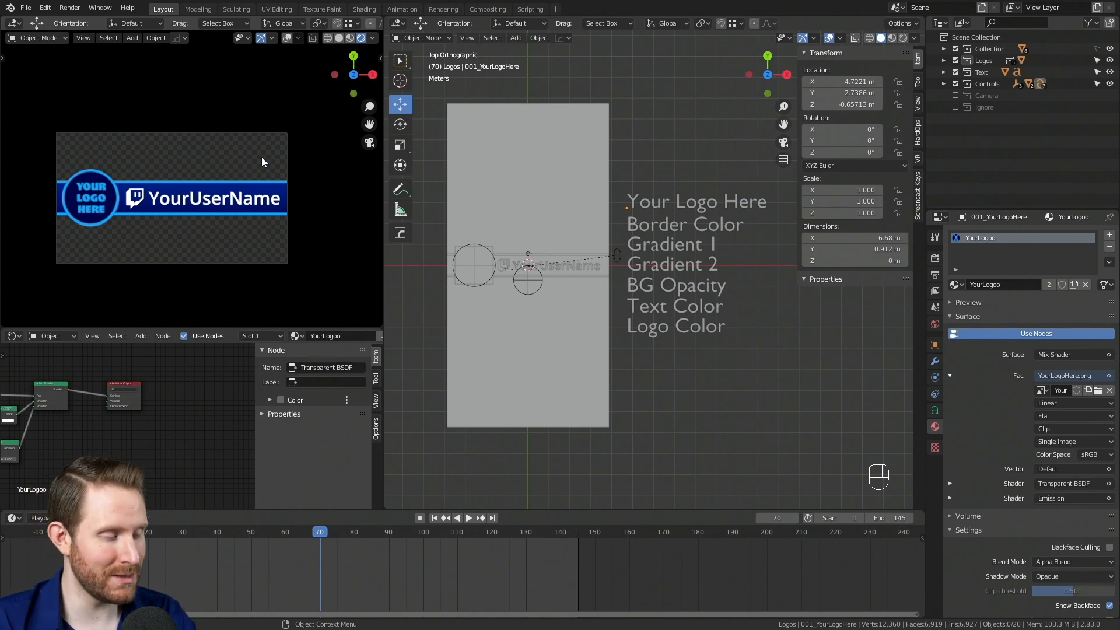
key("space")
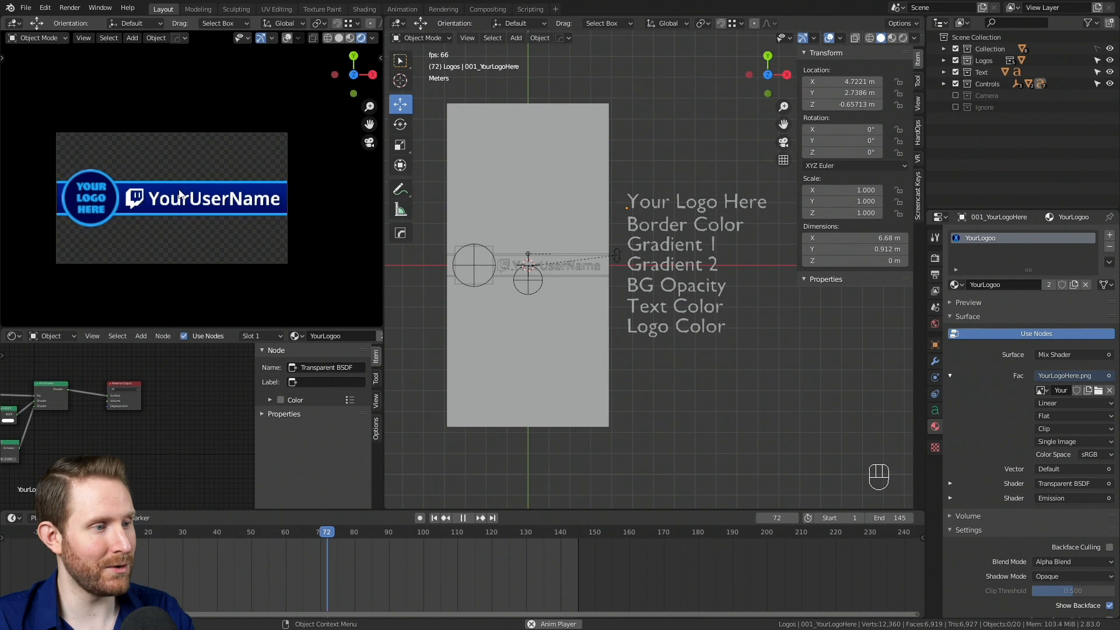
key("space")
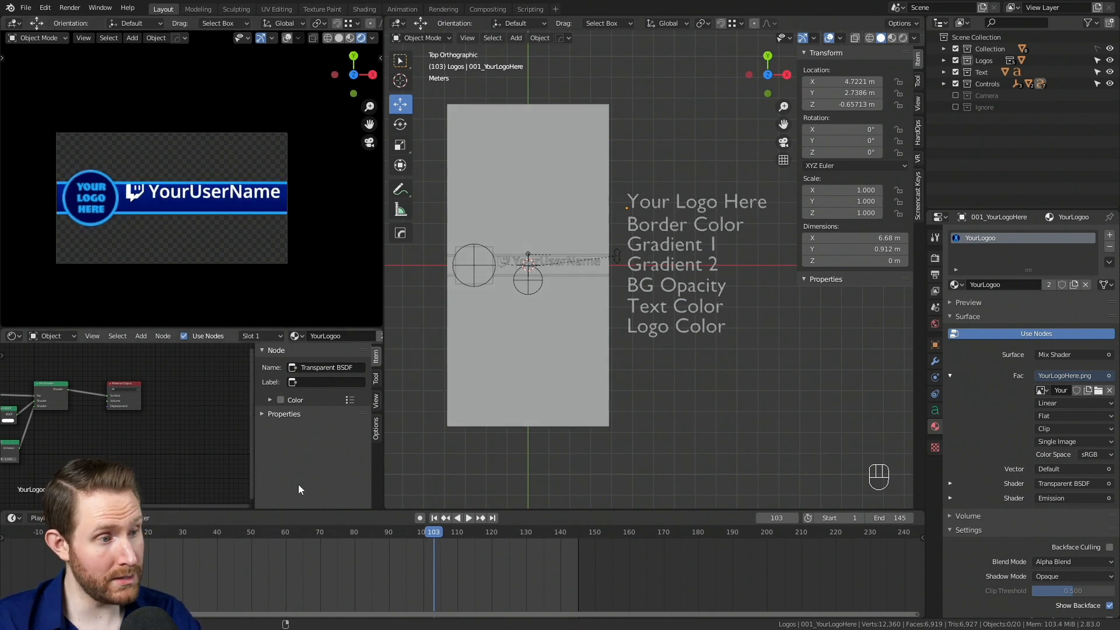
key("space")
left_click_drag(433, 534, 319, 540)
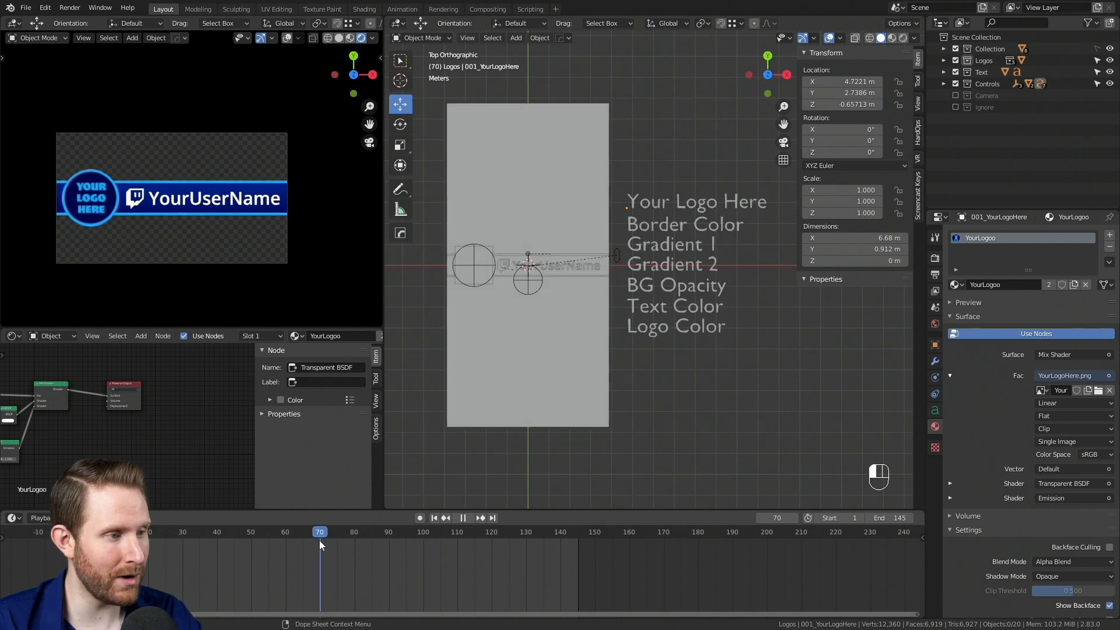
key("space")
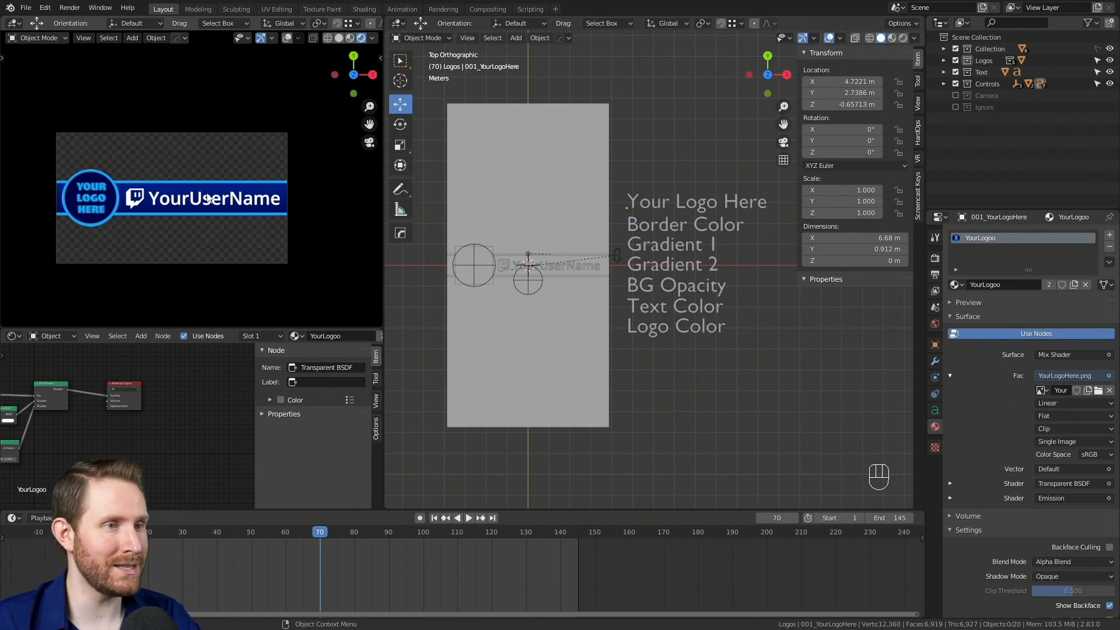
Replace the image in the Your Logo Here material with StreamSchoolLogo.png from the Working folder
left_click(652, 203)
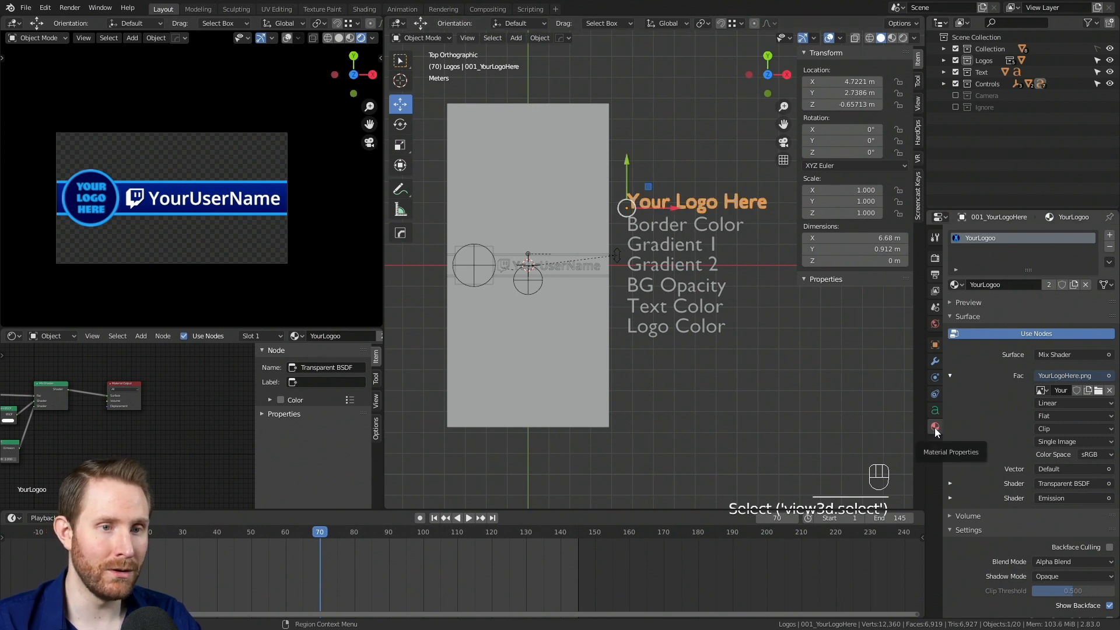
left_click(1109, 390)
left_click(1100, 390)
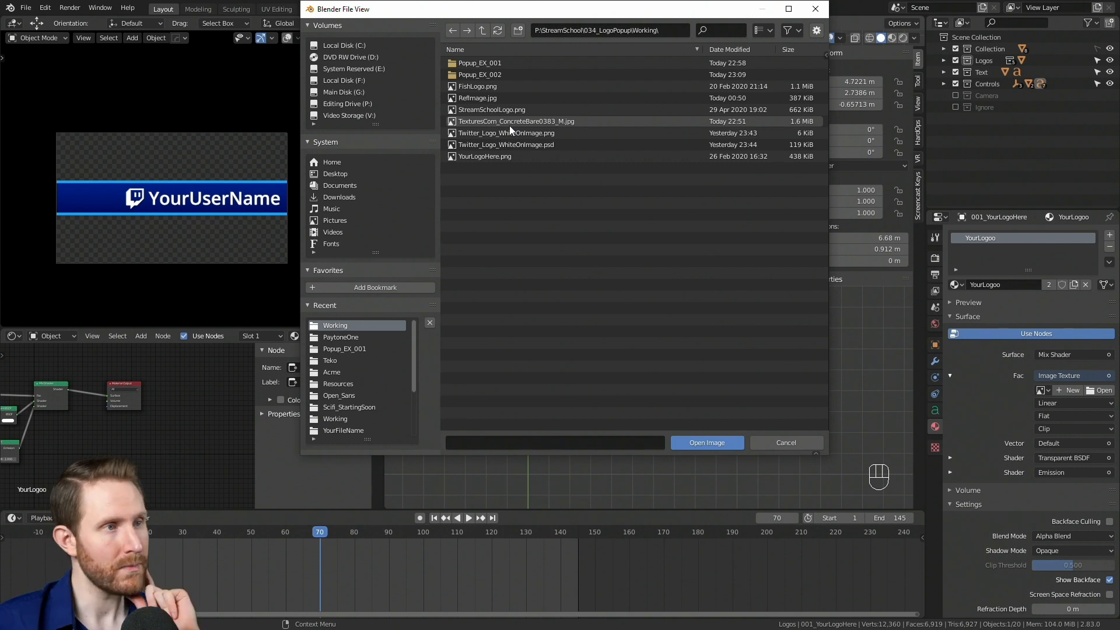
double_click(496, 110)
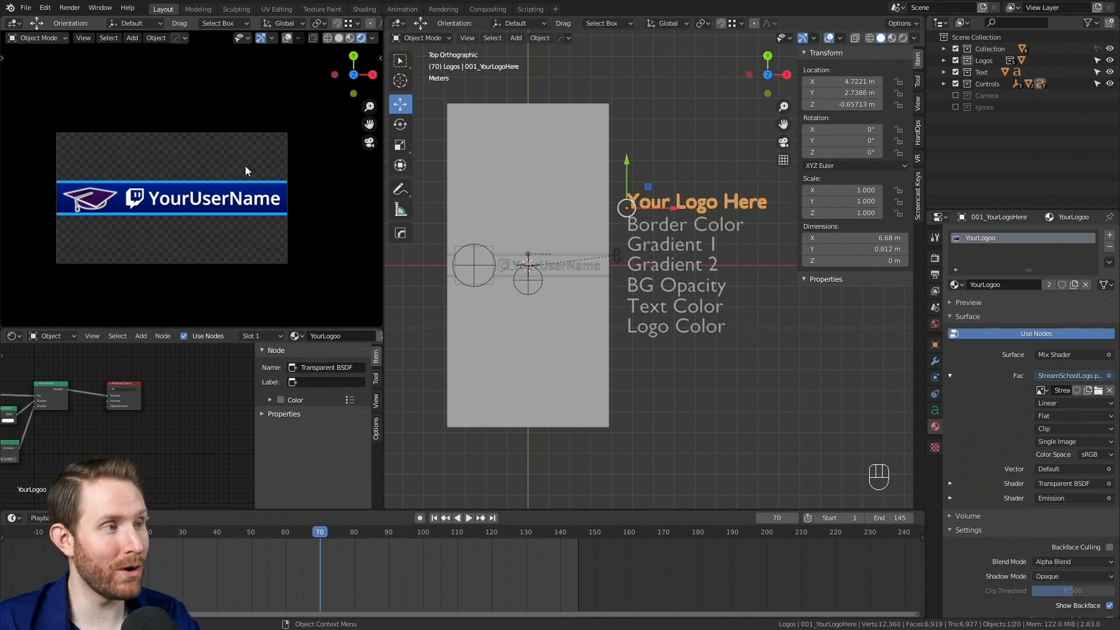
Replace the banner's YourUserName text with "OraclesStreamSchool" and return to Object Mode
left_click(583, 267)
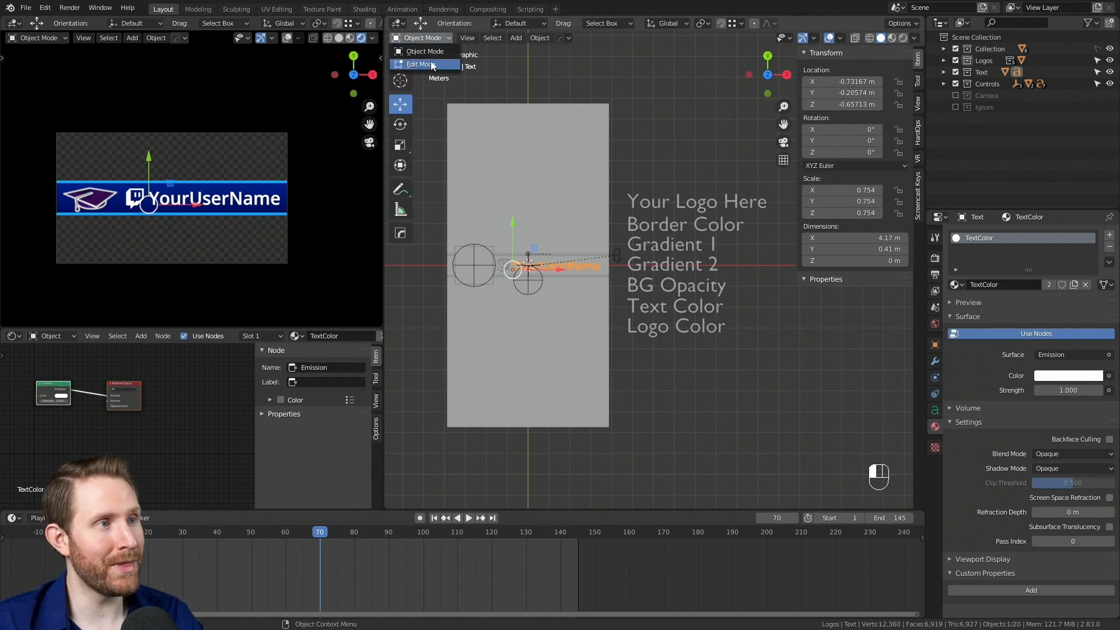
left_click(432, 66)
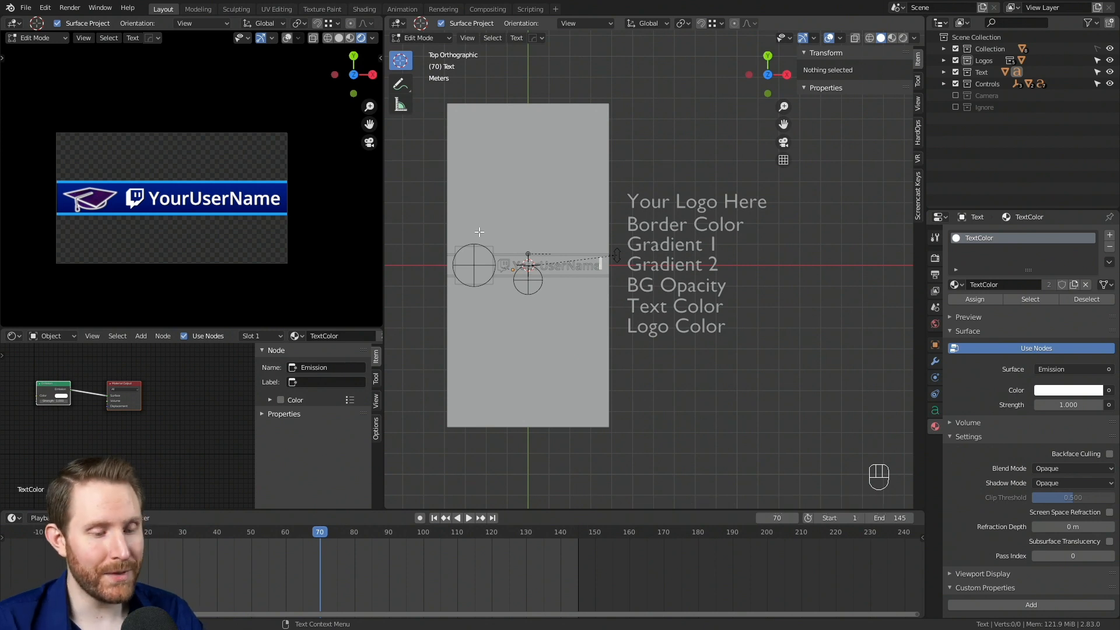
key("BackSpace")
key("BackSpace")
key("BackSpace")
key("BackSpace")
key("BackSpace")
key("BackSpace")
key("BackSpace")
key("BackSpace")
key("BackSpace")
key("BackSpace")
key("BackSpace")
key("BackSpace")
key("BackSpace")
key("BackSpace")
key("BackSpace")
key("BackSpace")
key("BackSpace")
key("BackSpace")
key("BackSpace")
key("BackSpace")
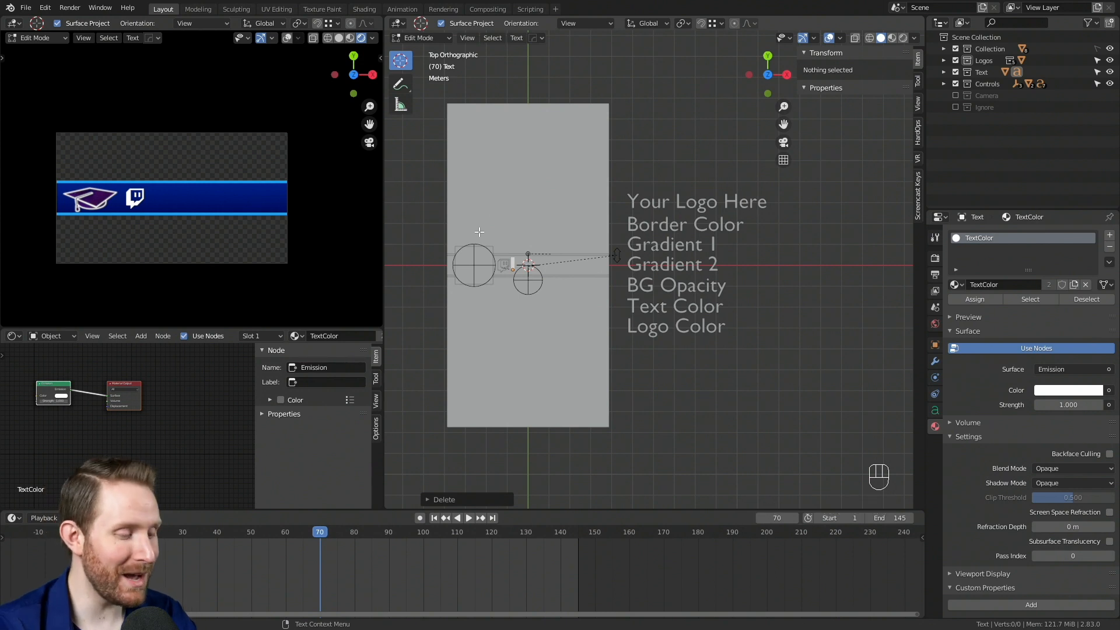
type("OraclesStreamSchool")
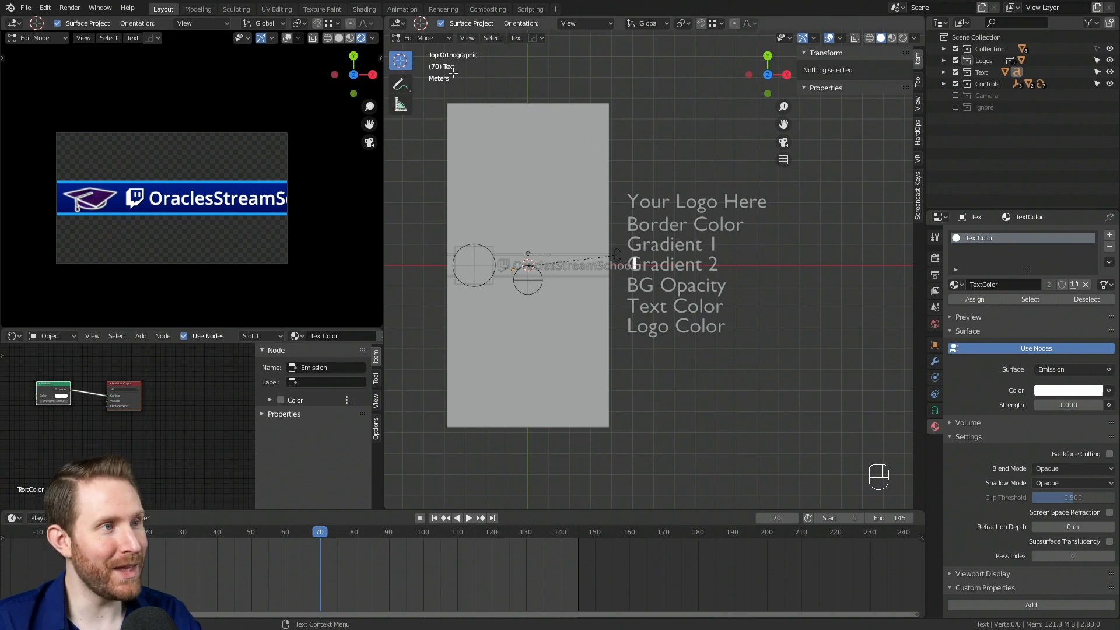
left_click(426, 38)
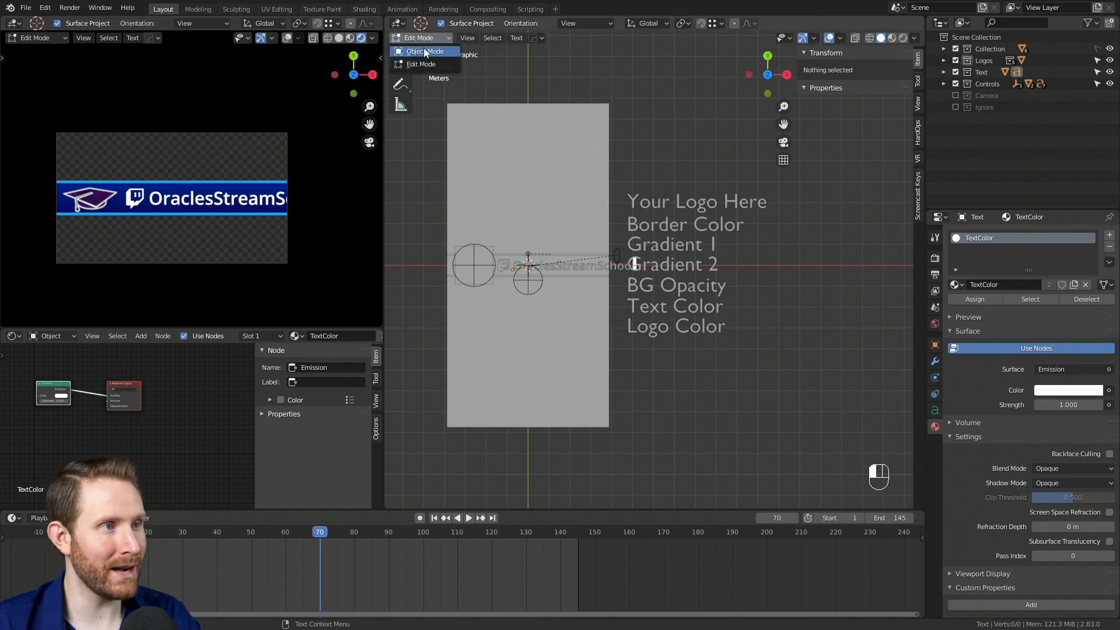
left_click(424, 49)
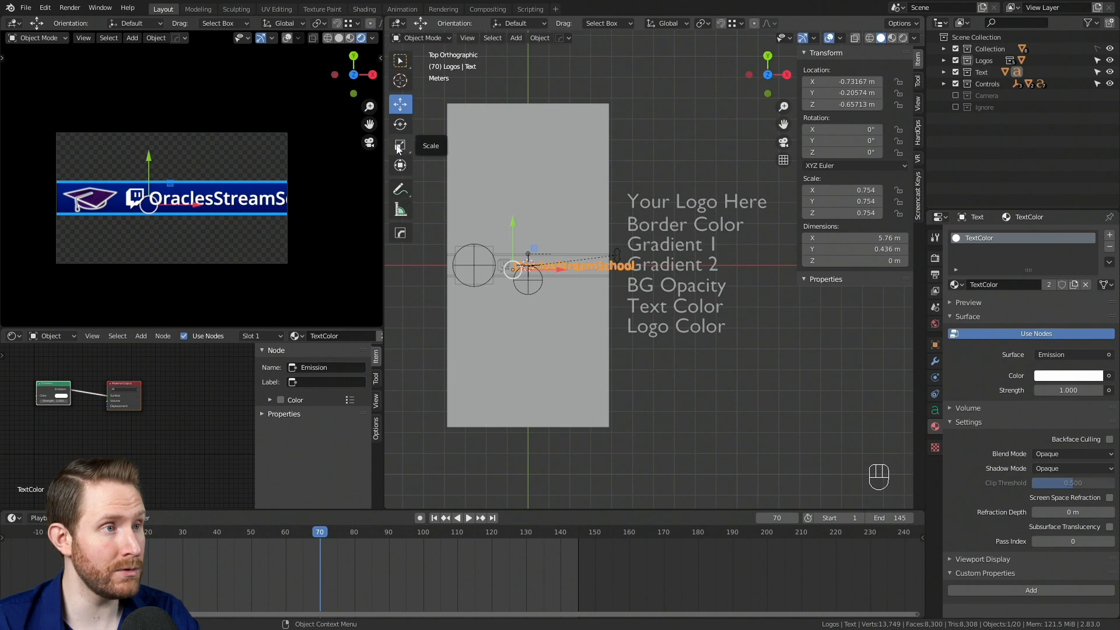
Scale the banner text down to about 0.572 and move it to about X -0.955 m, Y -0.150 m so it fits beside the Twitch icon
key("s")
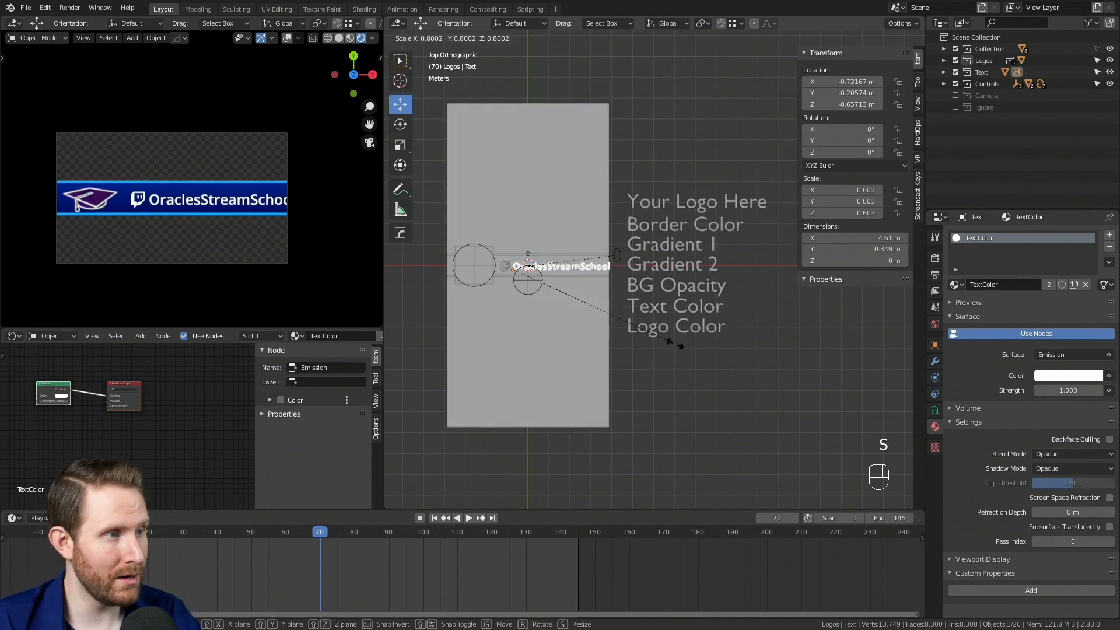
left_click(668, 341)
key("g")
left_click(668, 344)
key("s")
left_click(657, 342)
key("g")
left_click(657, 342)
key("s")
left_click(659, 342)
key("g")
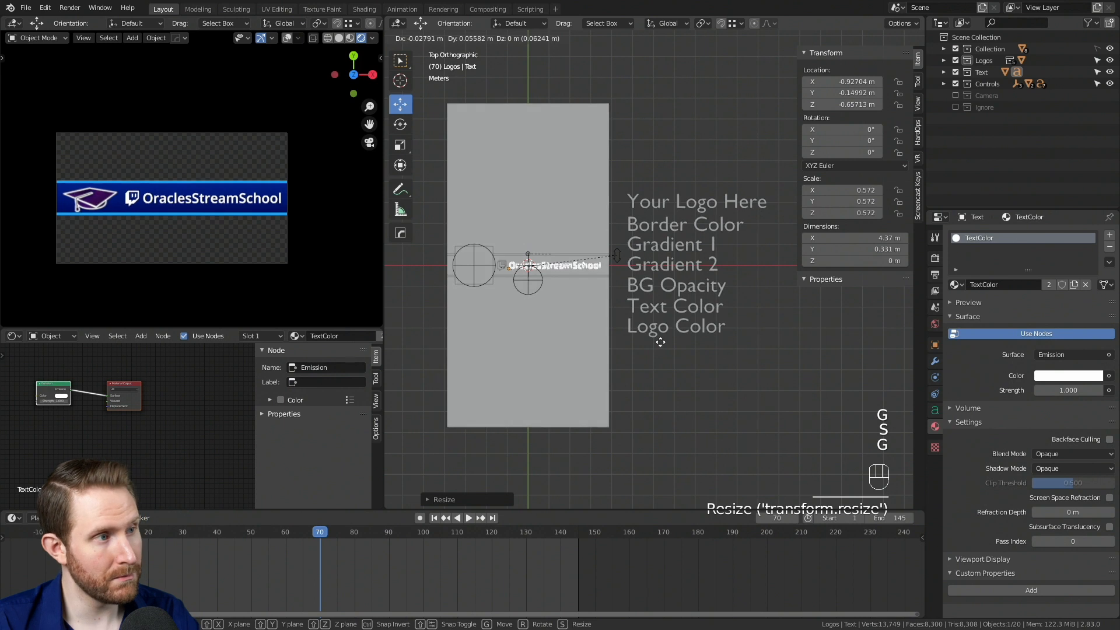
left_click(662, 344)
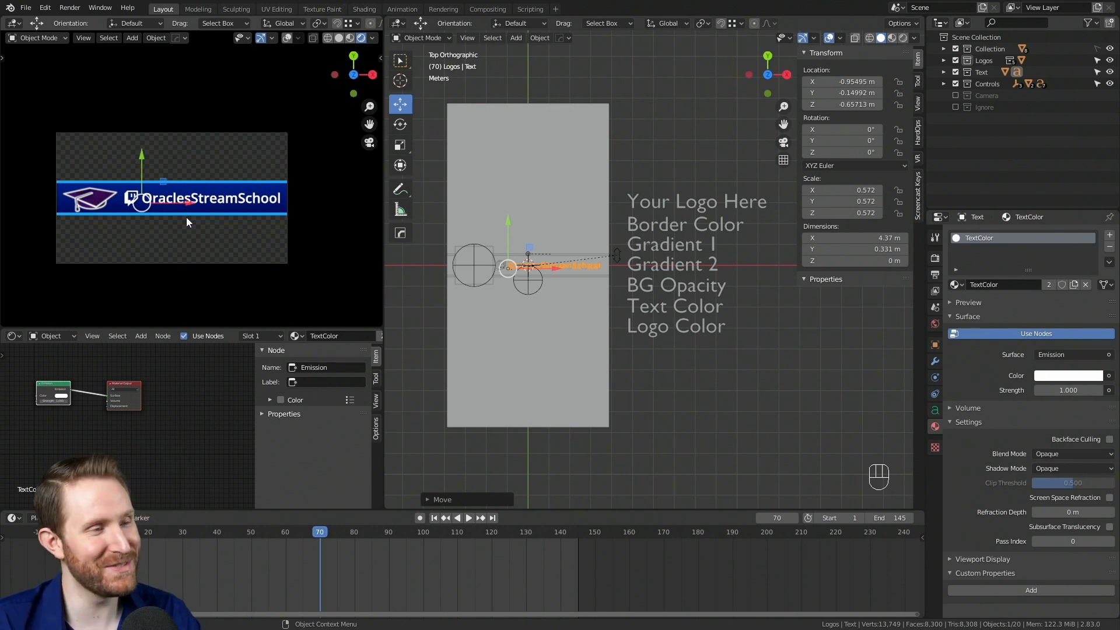
Try a font size of 0.910 and a different X offset in the text's font settings, and undo both changes
left_click(935, 410)
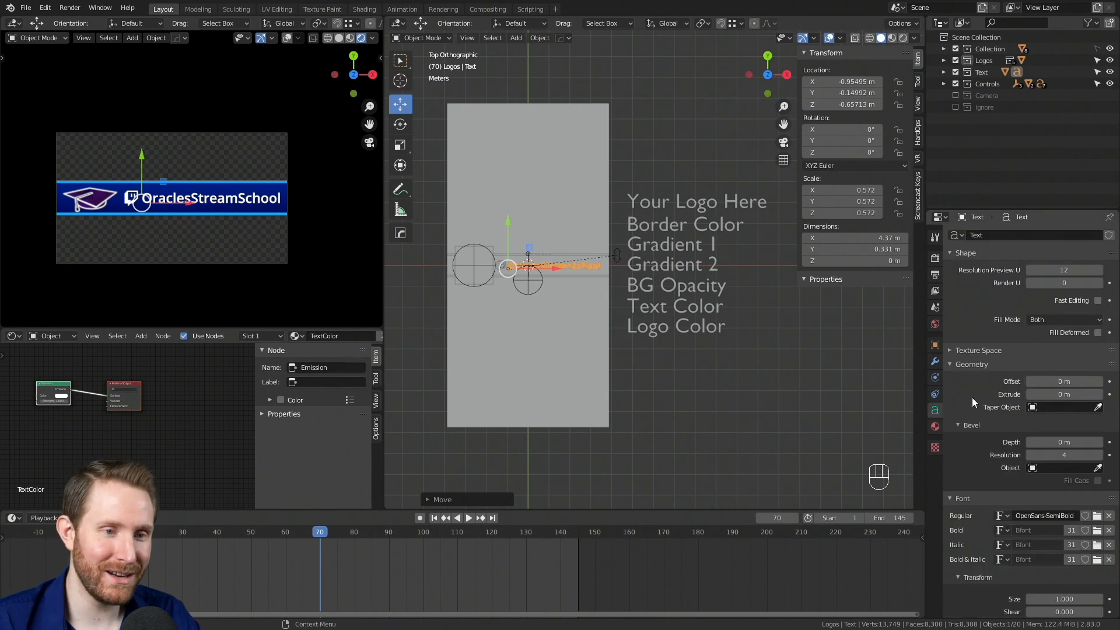
scroll(972, 398, "down", 10)
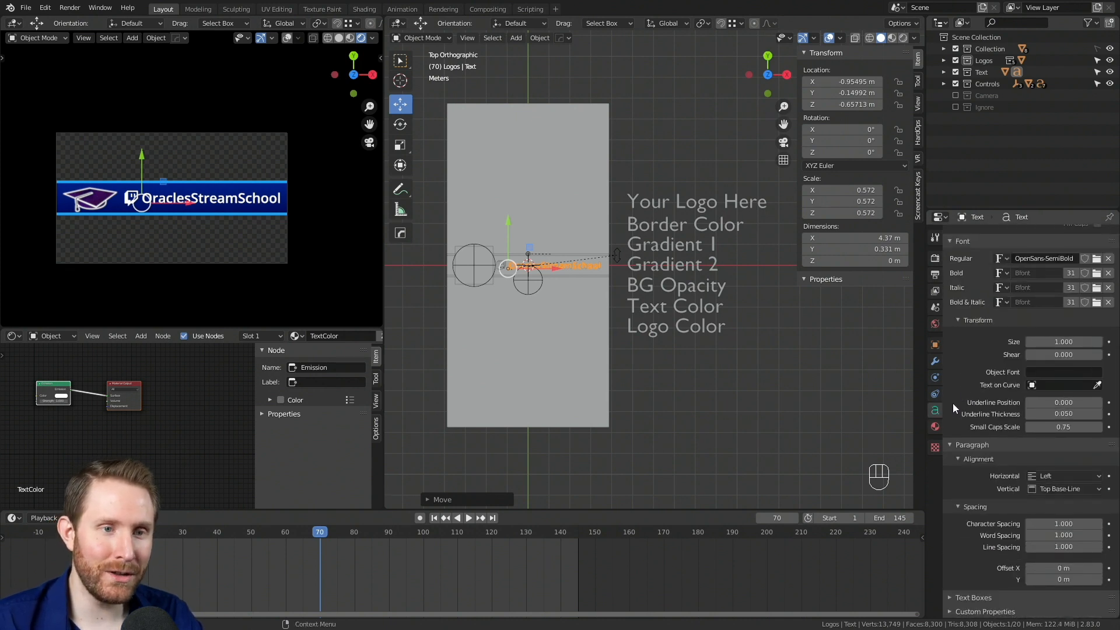
left_click_drag(1044, 342, 1024, 342)
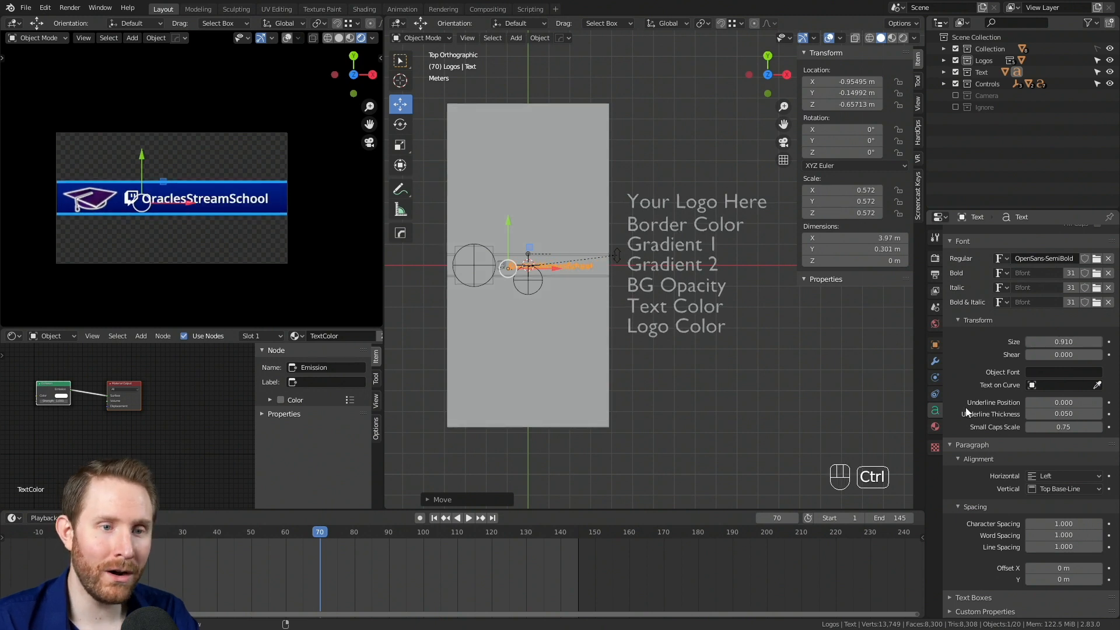
key("ctrl+z")
mouse_move(1053, 567)
left_mouse_down()
mouse_move(1036, 568)
mouse_move(1052, 567)
left_mouse_up()
key("ctrl+z")
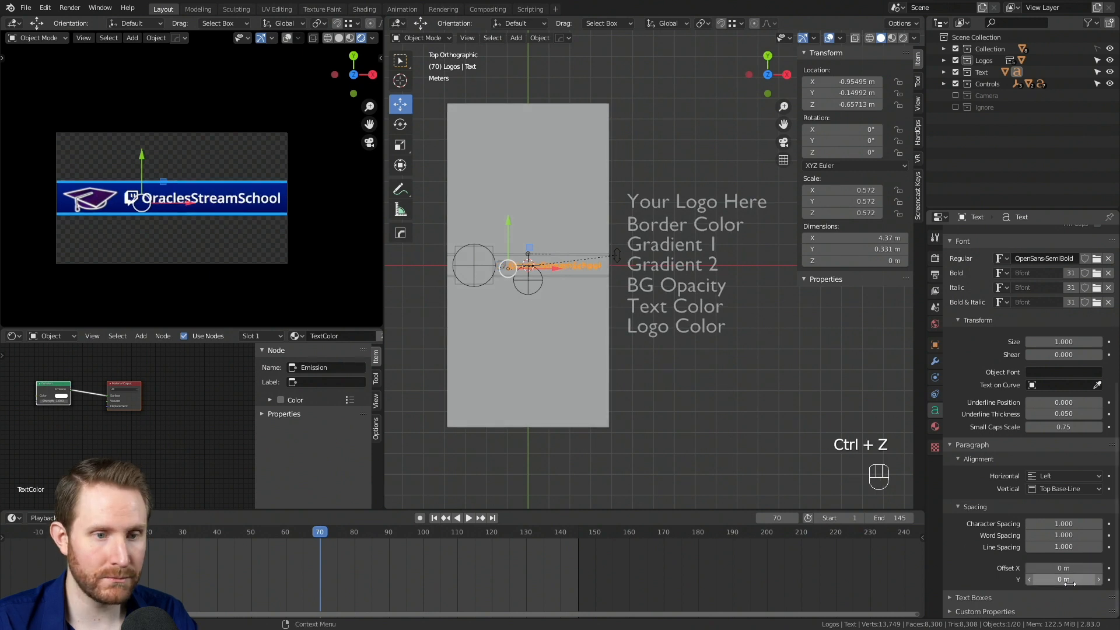
key("ctrl+z")
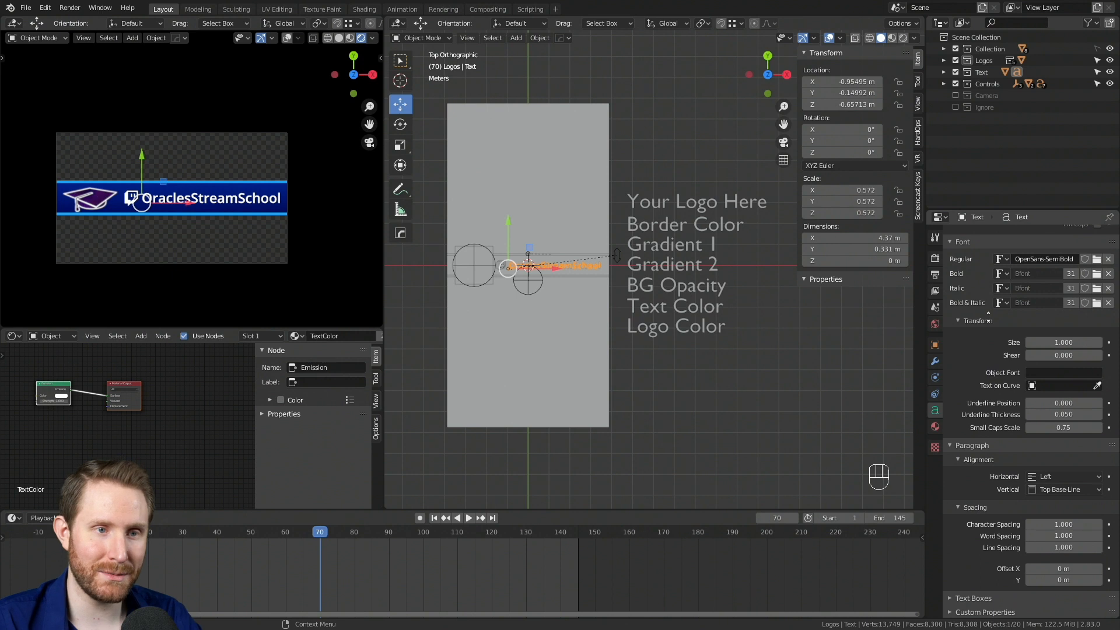
Replace the banner text's regular font with PaytoneOne-Regular.ttf from the PaytoneOne folder in Documents\GoogleFonts
scroll(989, 318, "up", 5)
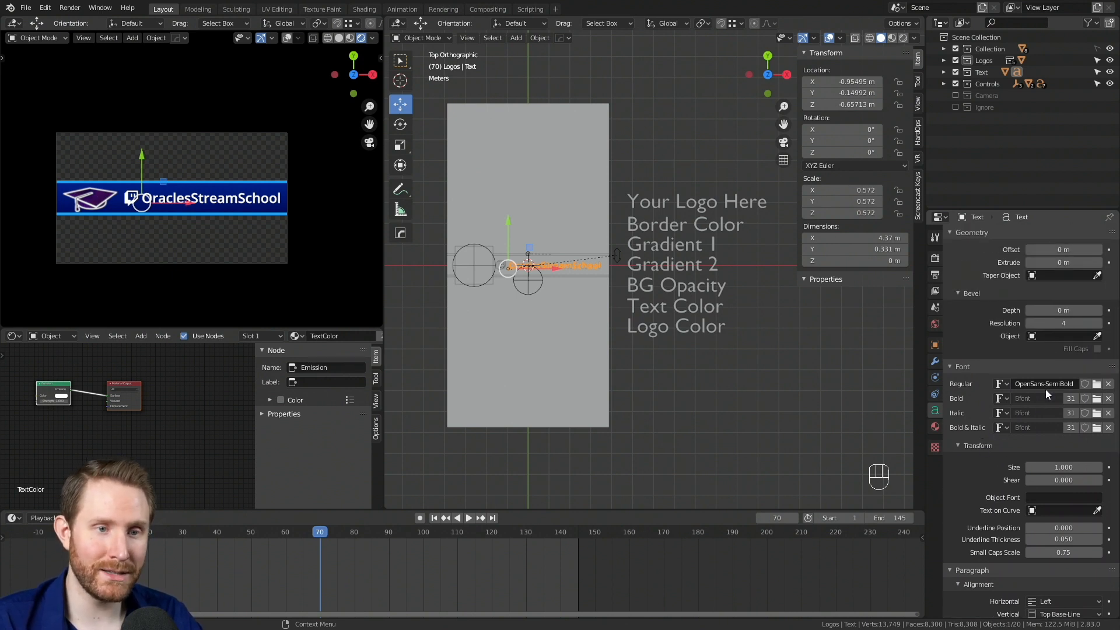
left_click(1108, 383)
left_click(1096, 384)
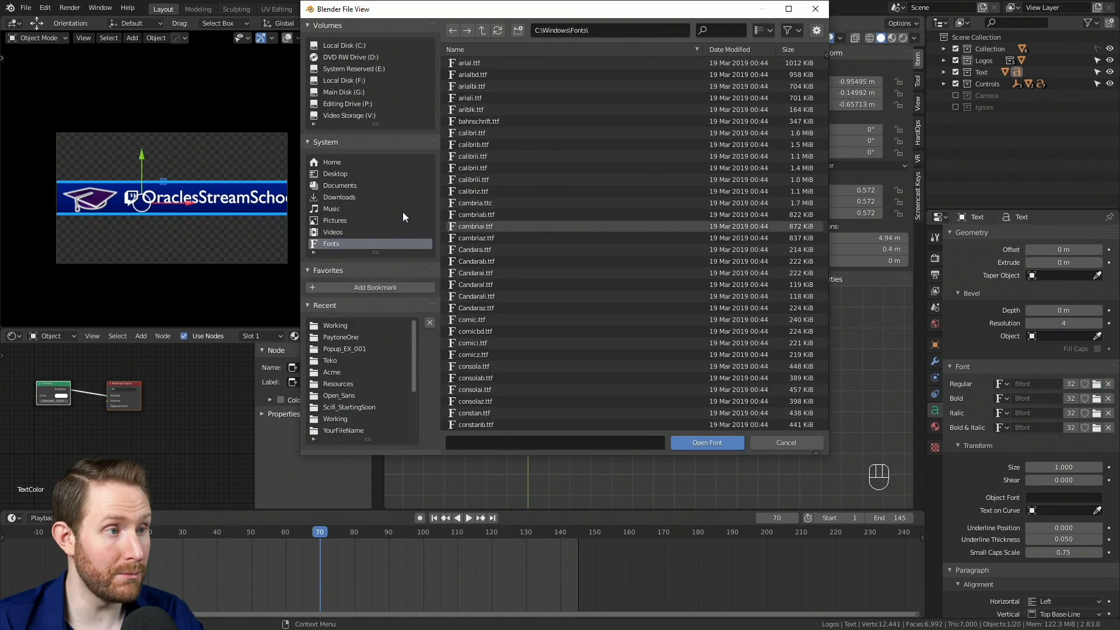
left_click(336, 185)
scroll(551, 259, "down", 5)
double_click(475, 320)
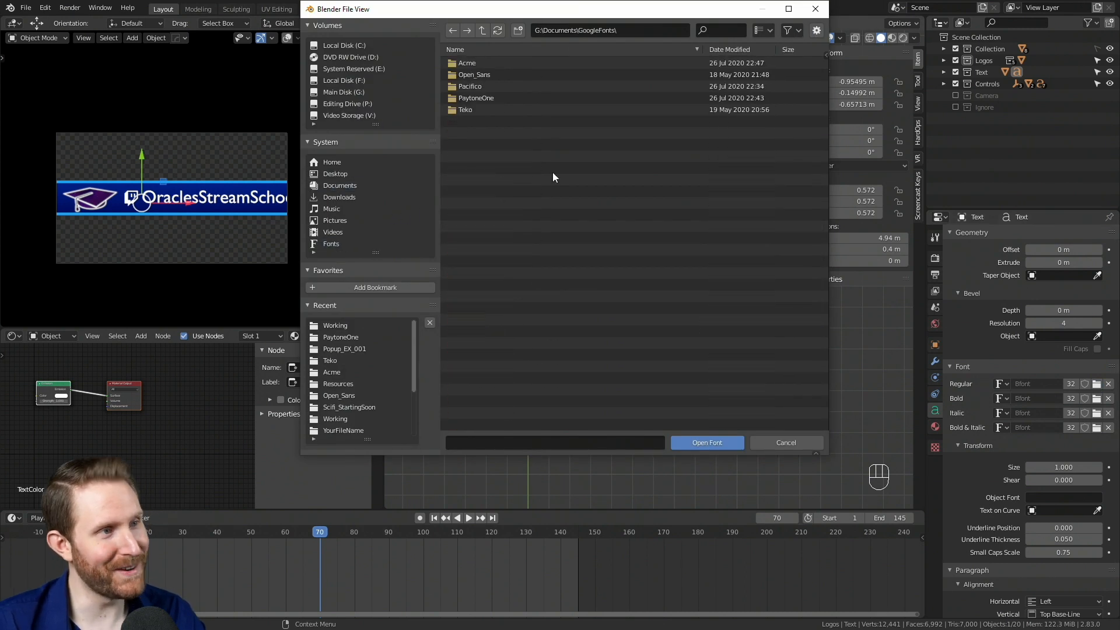
double_click(485, 100)
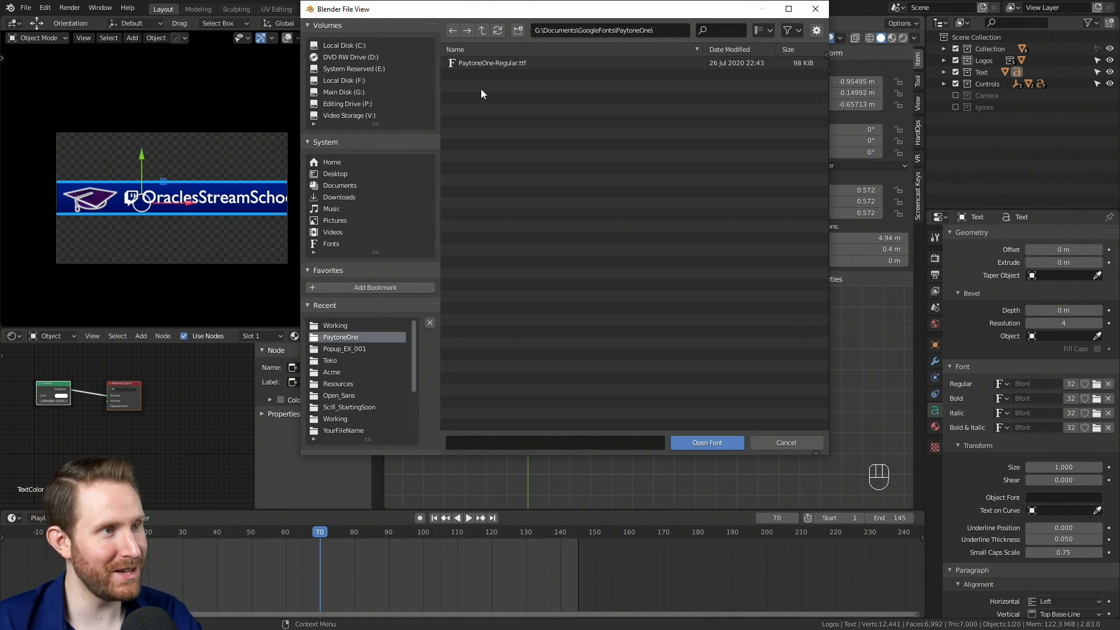
double_click(469, 64)
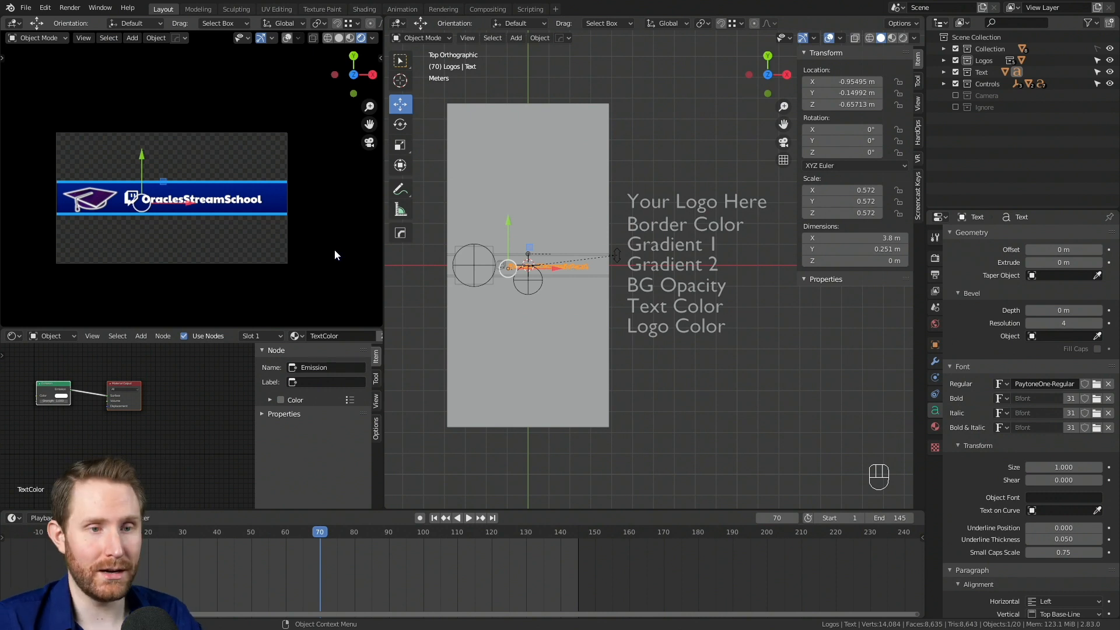
Try changing the banner text's shear and character spacing, and undo both changes
scroll(996, 362, "down", 5)
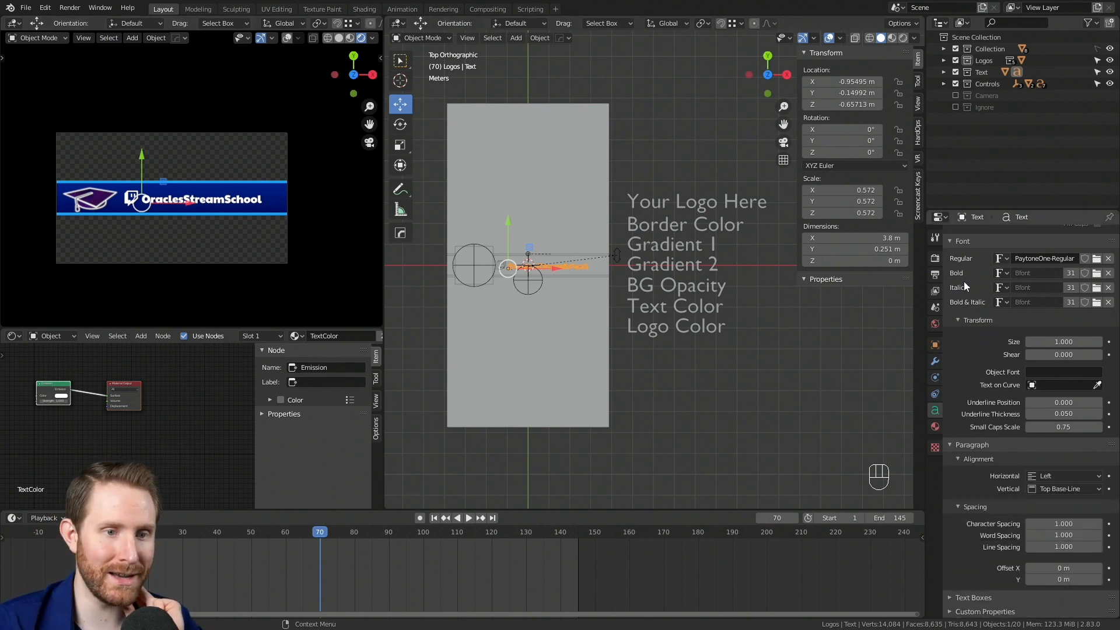
left_click_drag(1056, 355, 1015, 354)
key("ctrl+z")
left_click_drag(1063, 523, 1036, 523)
key("ctrl+z")
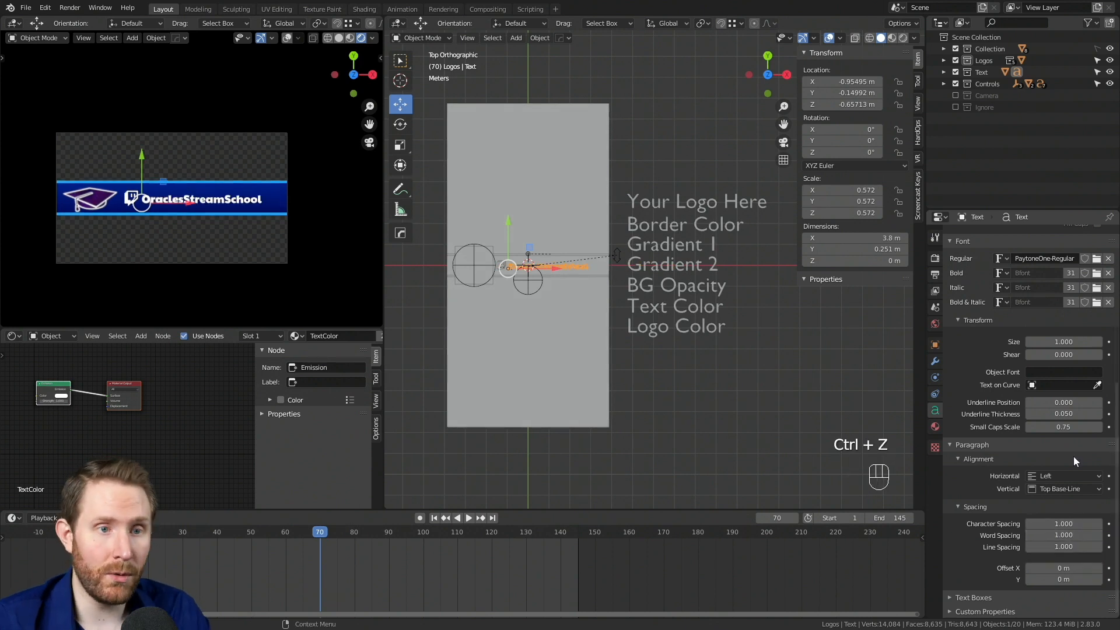
Set the banner text's font size to 1.180, and try a Y offset adjustment and undo it
mouse_move(1063, 342)
left_mouse_down()
mouse_move(1105, 342)
mouse_move(1063, 347)
left_mouse_up()
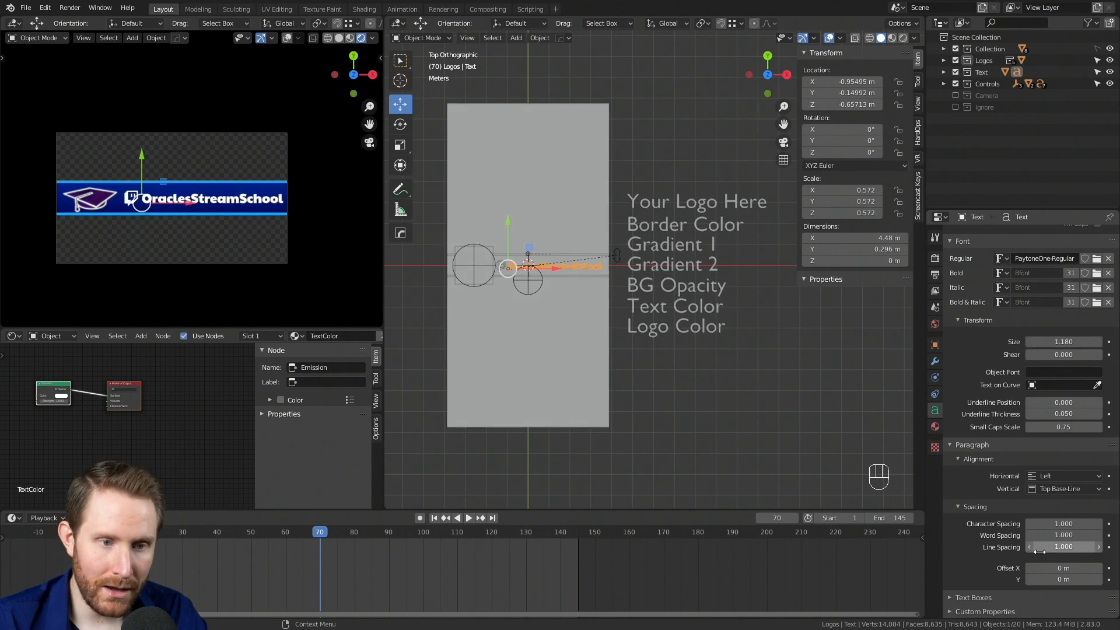
left_click_drag(1059, 579, 1048, 576)
key("ctrl+z")
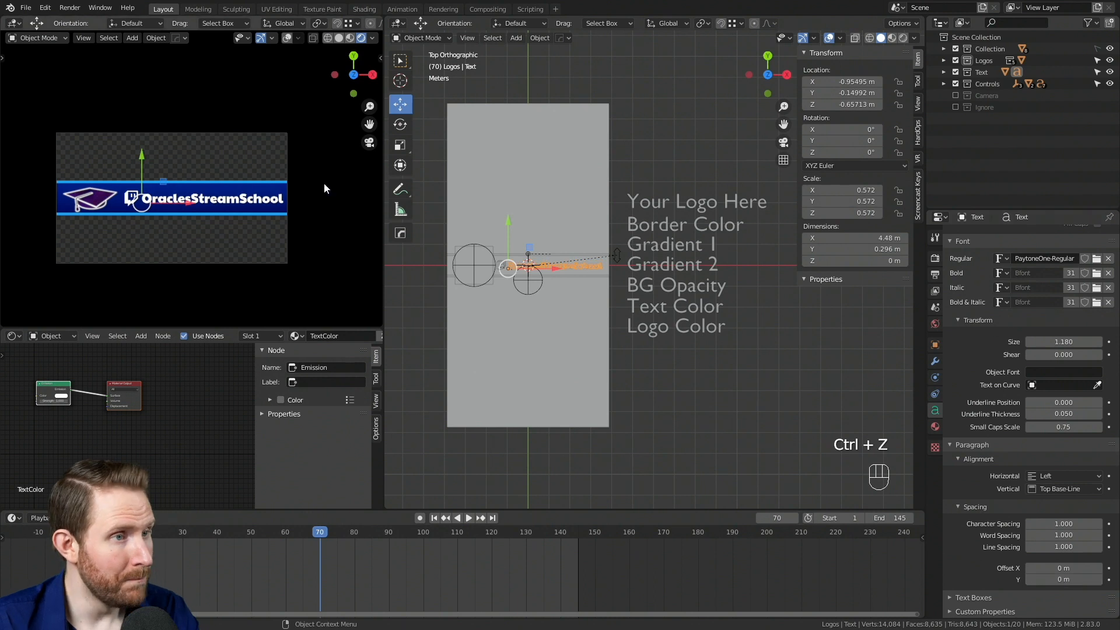
Scale the banner text to about 0.576 and move it along the X axis to about -1.048 m
scroll(619, 264, "up", 1)
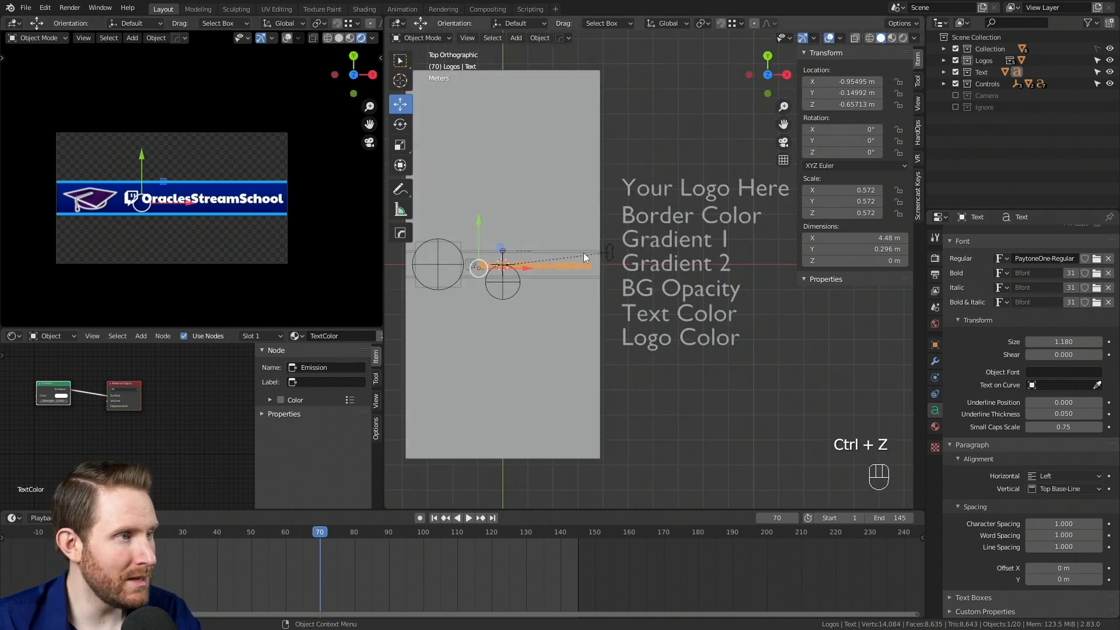
key("s")
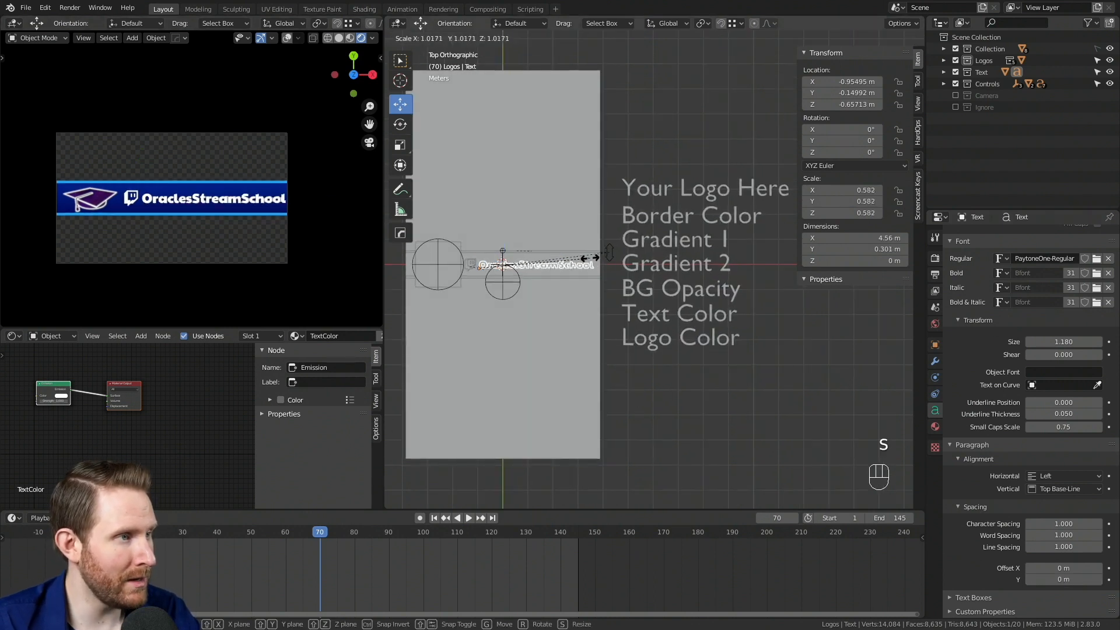
left_click(588, 257)
key("g")
key("x")
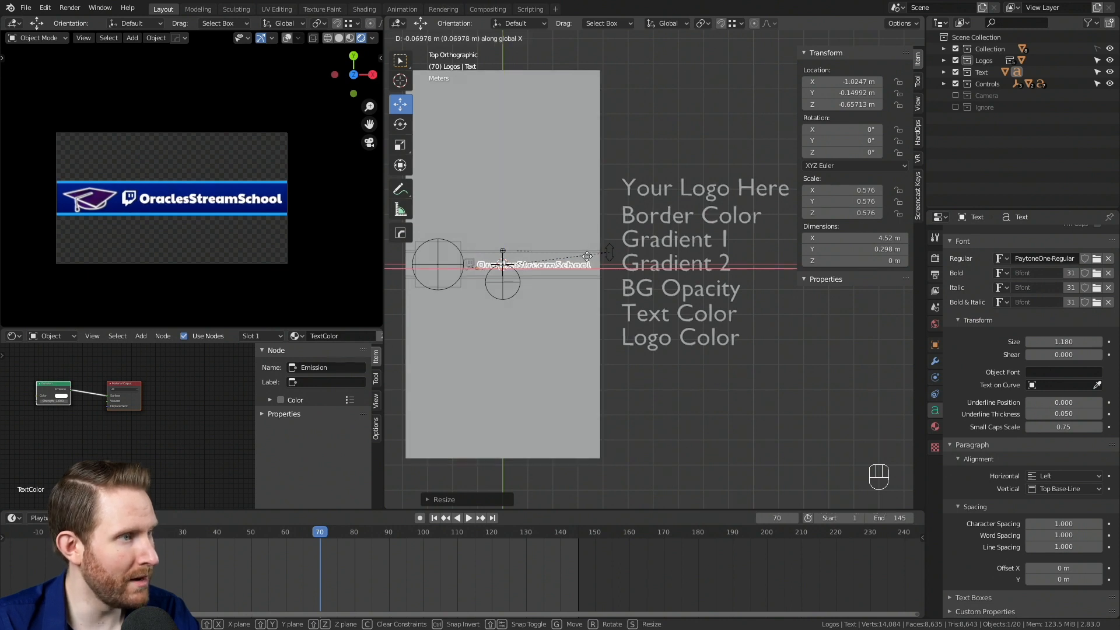
left_click(586, 261)
mouse_move(571, 232)
middle_mouse_down("shift")
mouse_move(612, 253)
mouse_move(583, 247)
middle_mouse_up("shift")
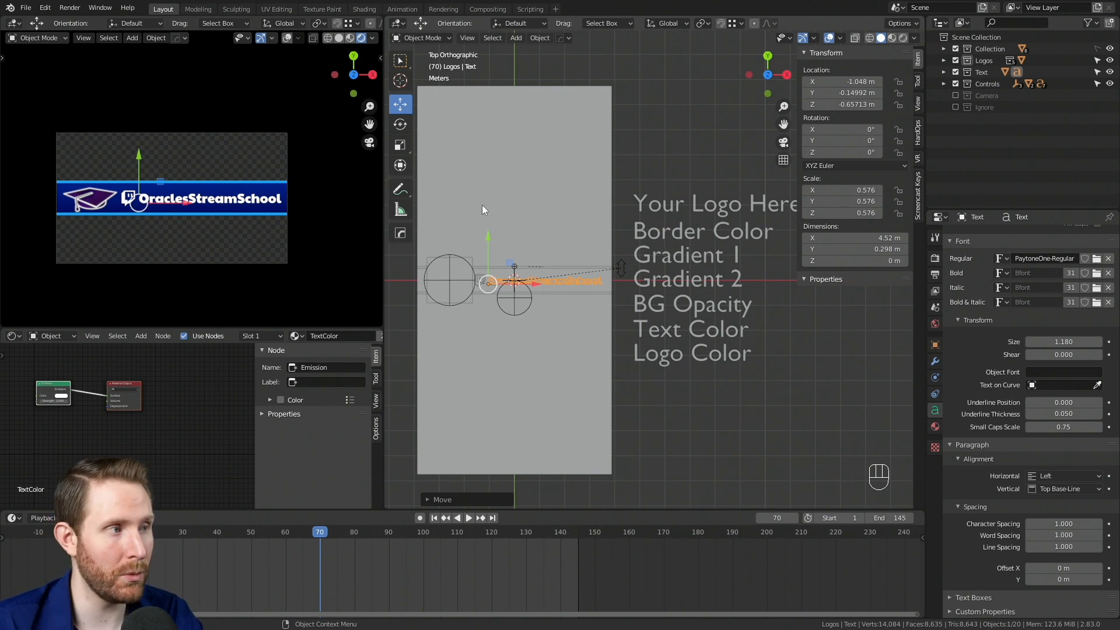
Try scaling, moving and rotating the round logo control, and cancel each attempt
left_click(448, 254)
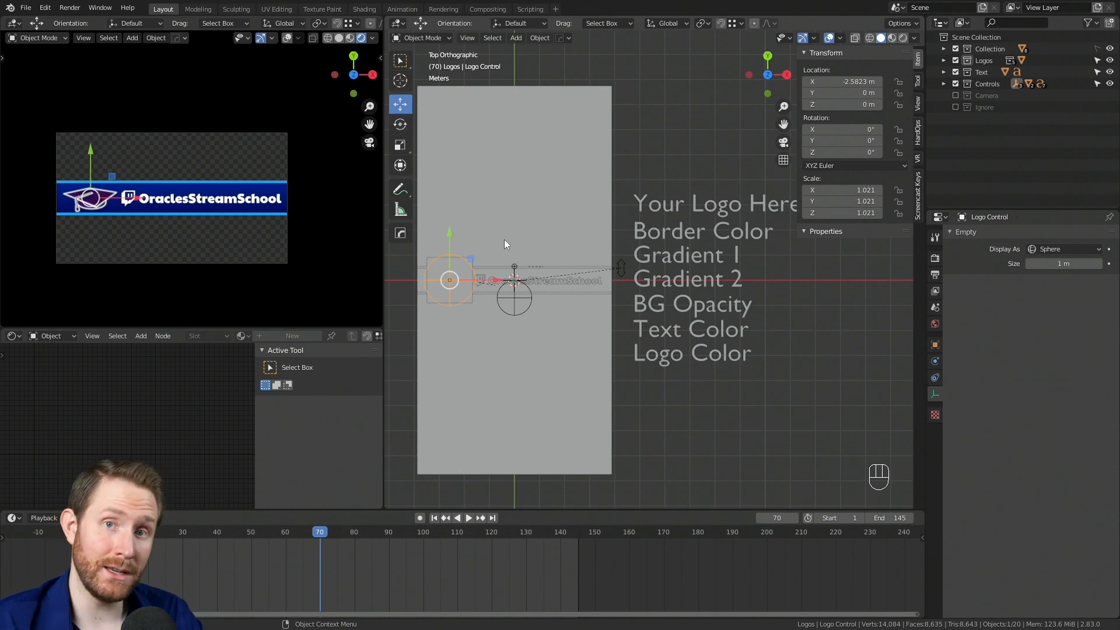
key("s")
right_click(541, 265)
key("g")
right_click(519, 249)
key("r")
right_click(527, 257)
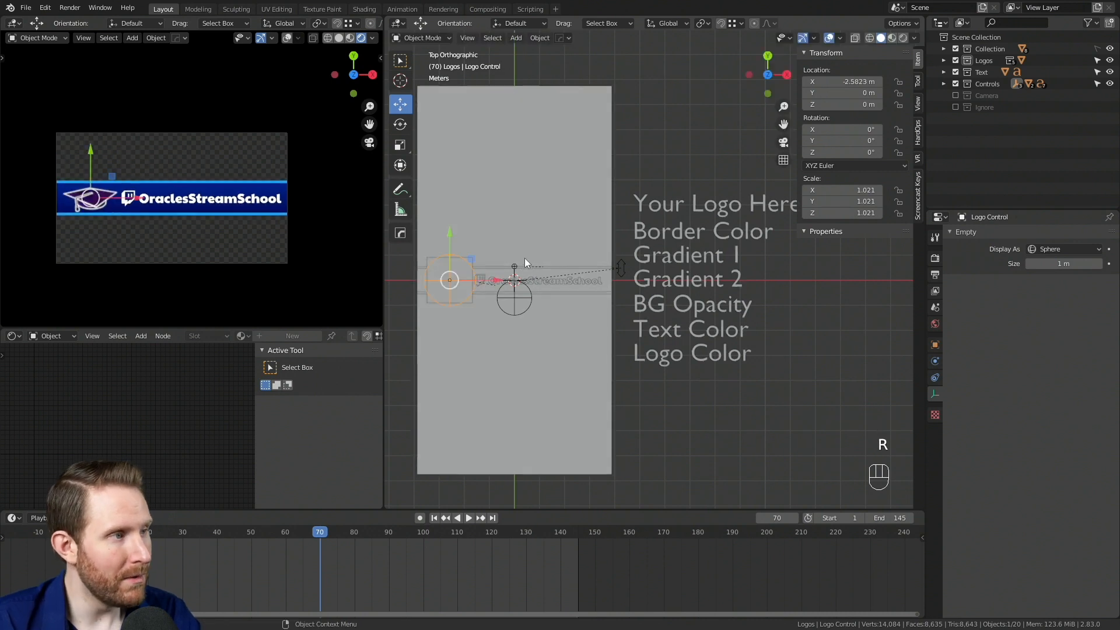
Scale the logo control to about 1.216 and move it to about X -2.624 m, Y 0.028 m
key("s")
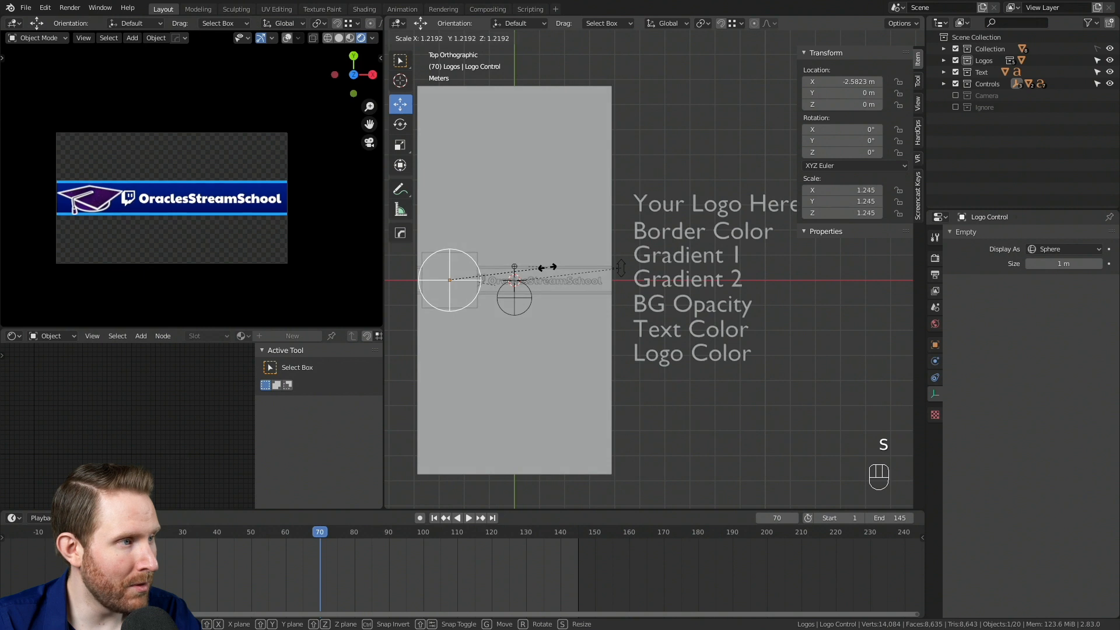
left_click(546, 267)
key("s")
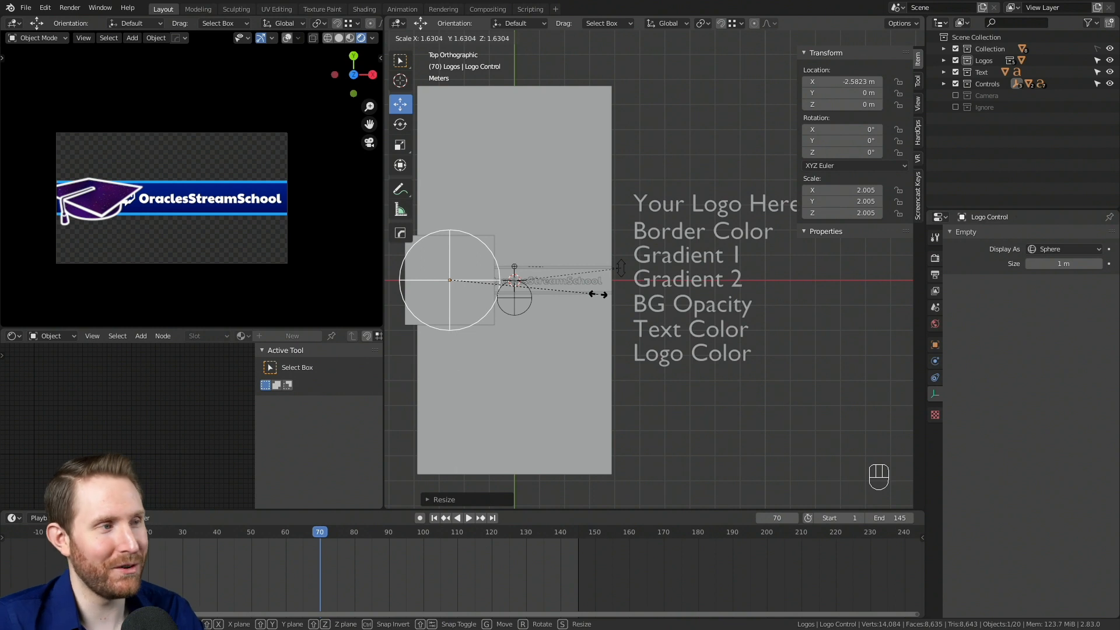
right_click(598, 294)
key("s")
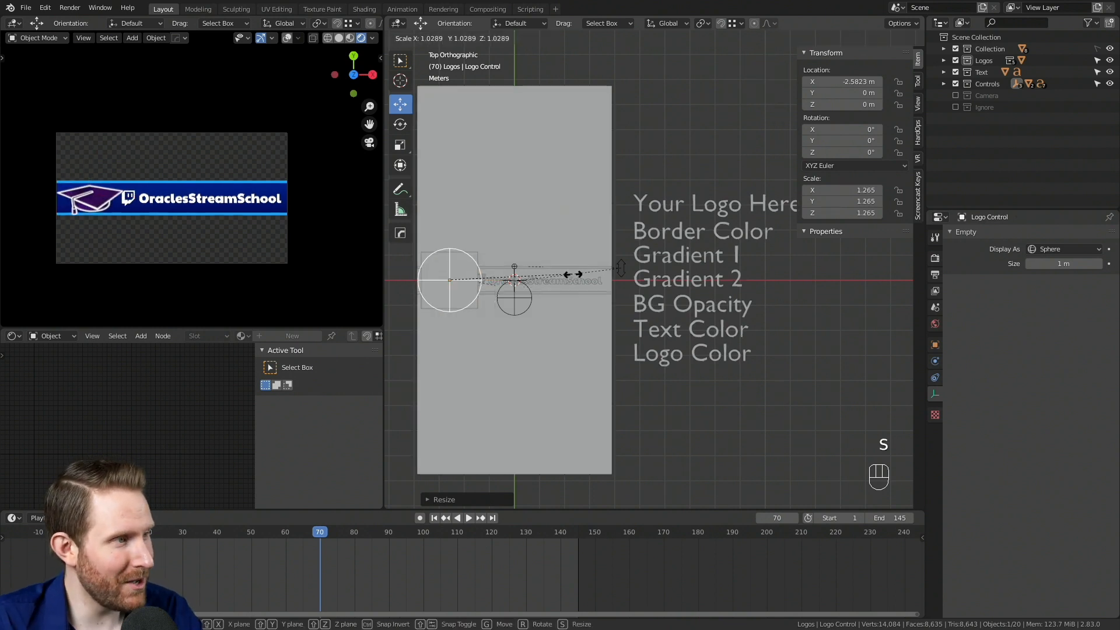
left_click(567, 278)
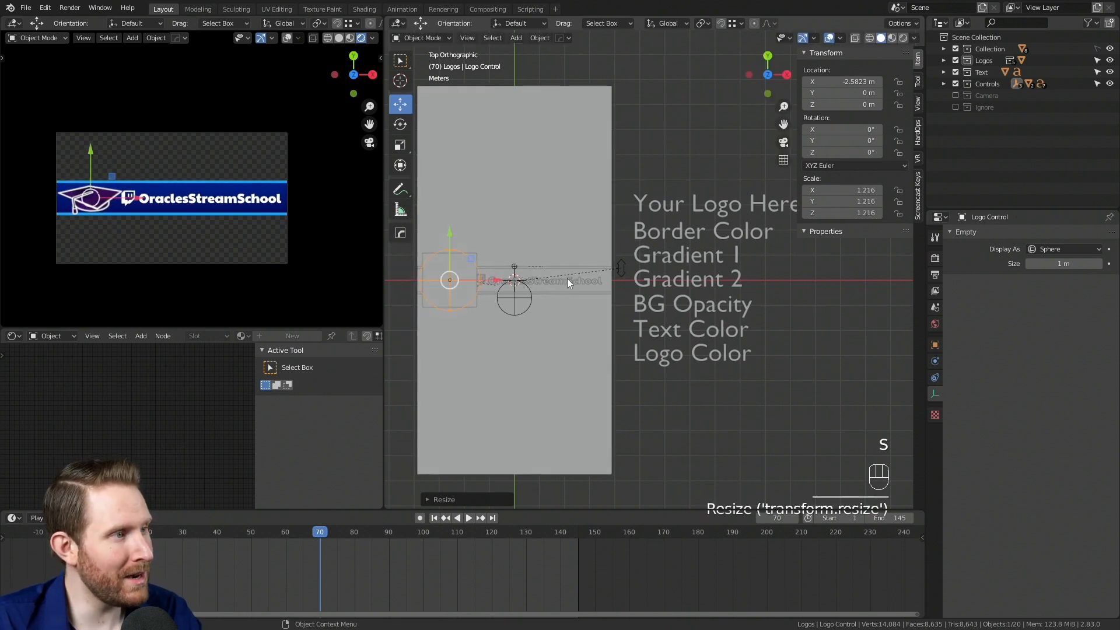
key("g")
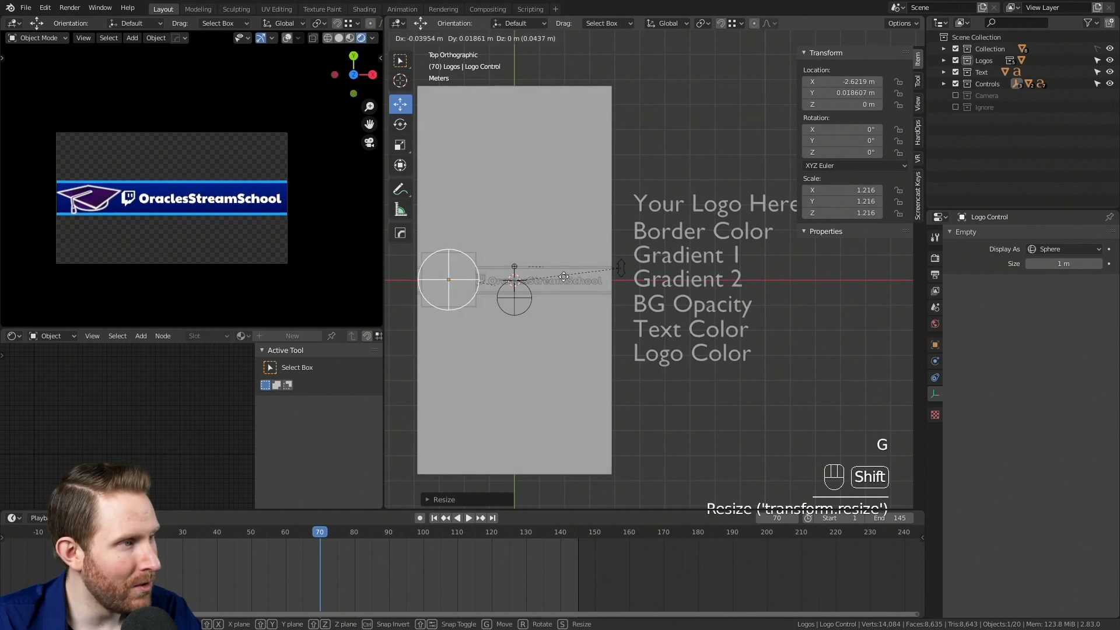
left_click(156, 196)
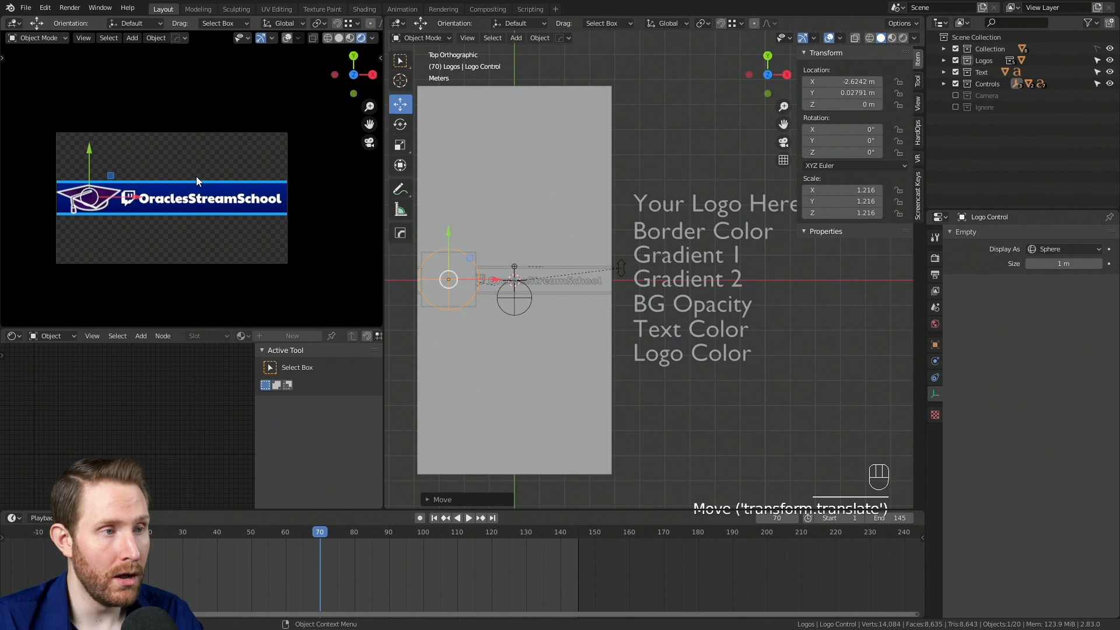
Lower the background size control along Y to about 0.386 m to make the banner thinner
left_click(514, 262)
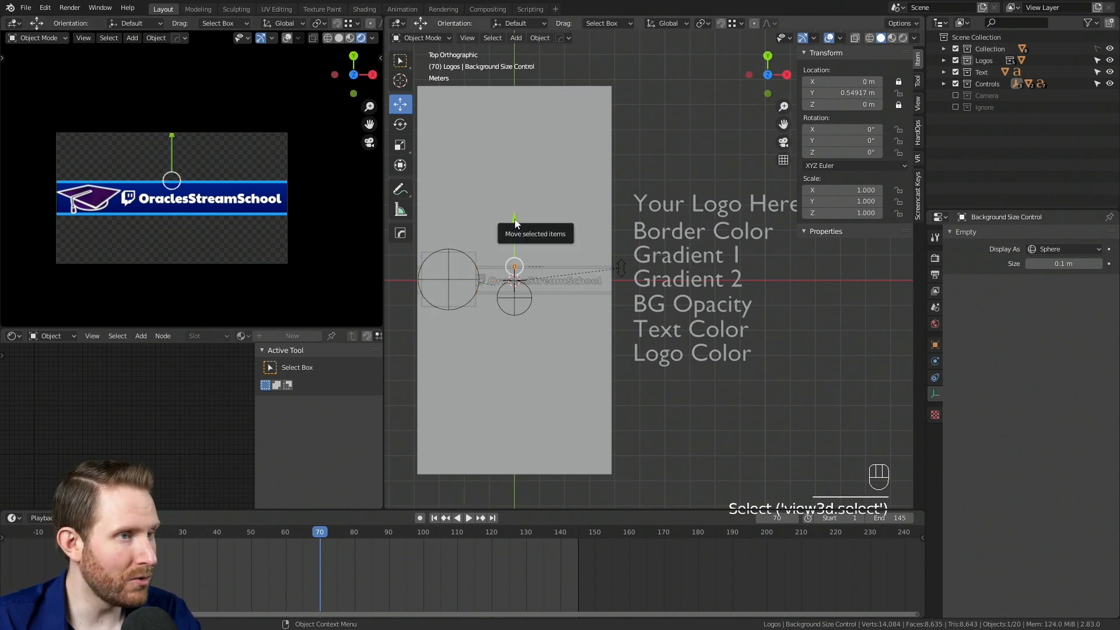
mouse_move(515, 224)
left_mouse_down()
mouse_move(516, 245)
mouse_move(516, 225)
left_mouse_up()
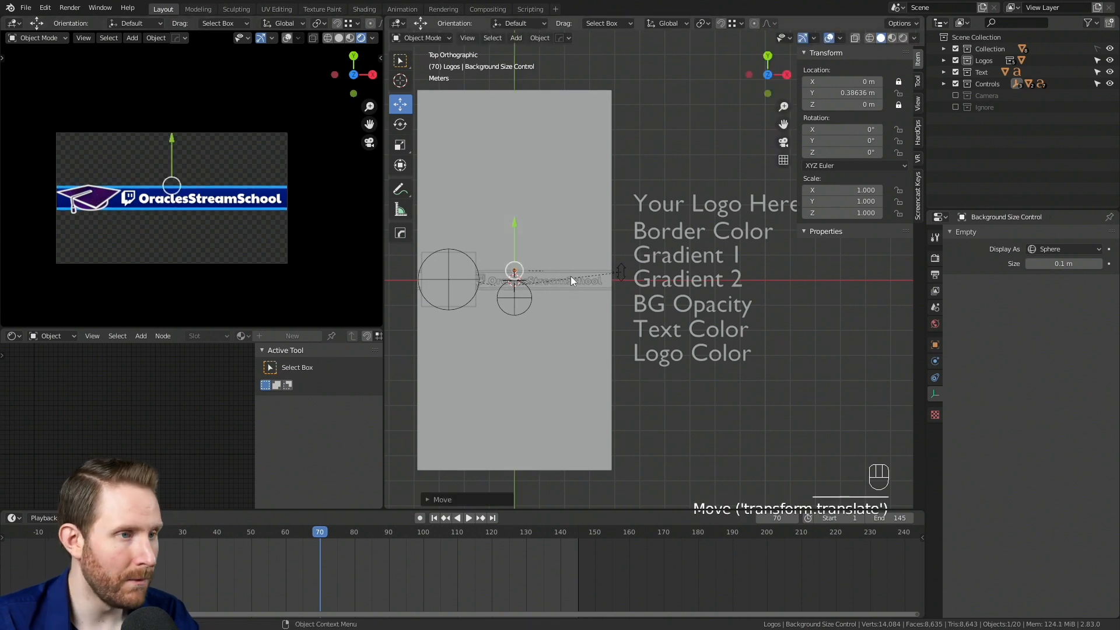
Scale the banner text to about 0.555 and move it along X to about -0.978 m
left_click(571, 276)
key("s")
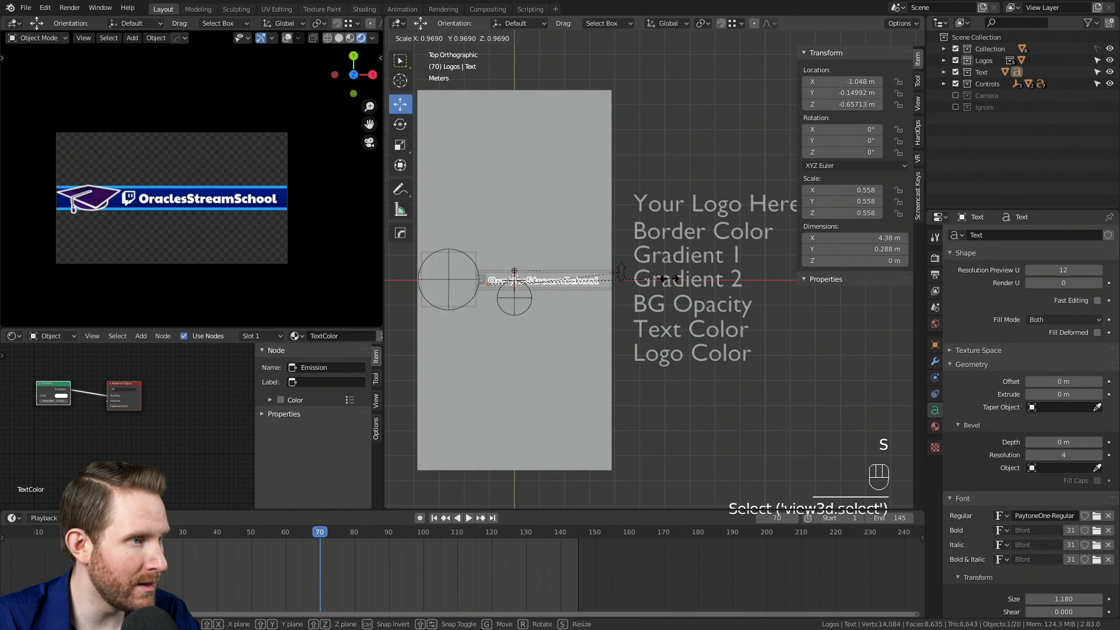
left_click(673, 278)
key("g")
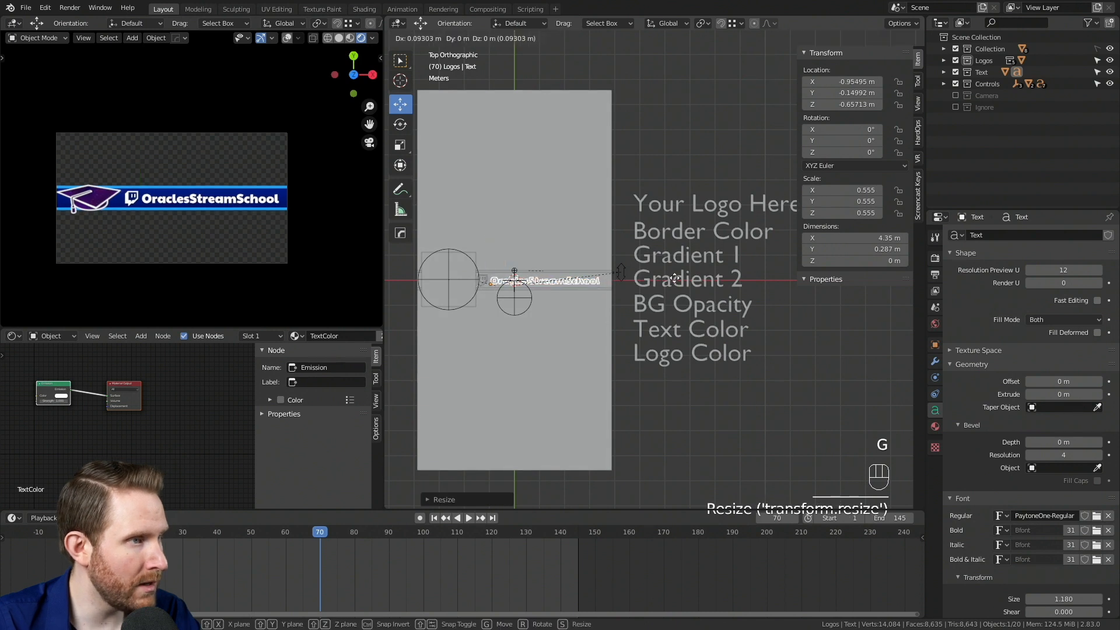
left_click(674, 278)
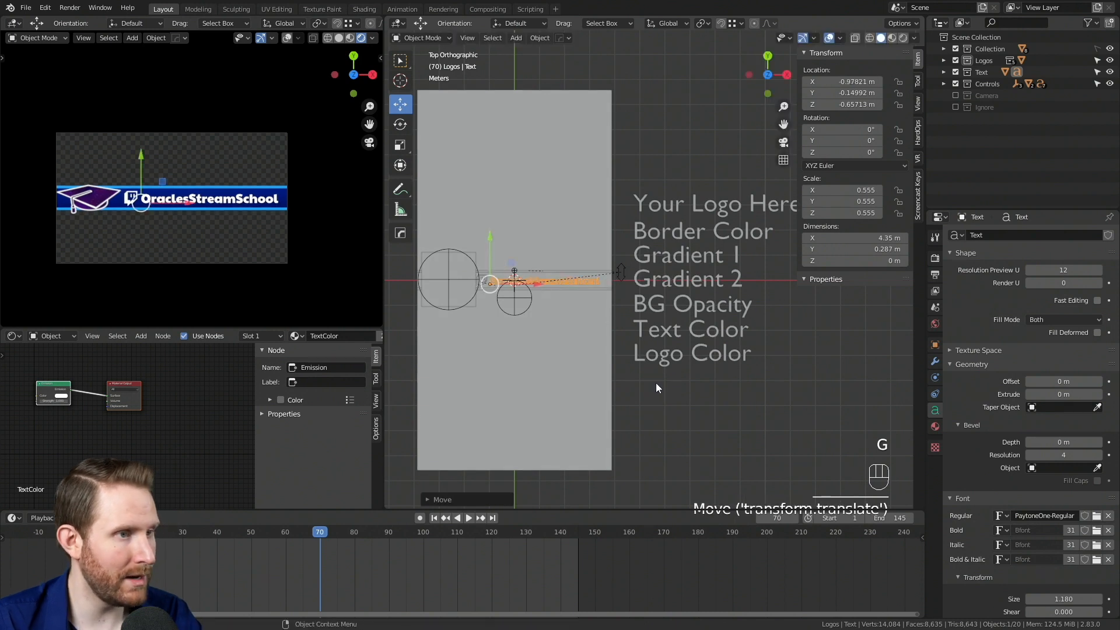
Move the border width control along Y to about 0.551 m to adjust the banner's border lines
scroll(522, 299, "up", 1)
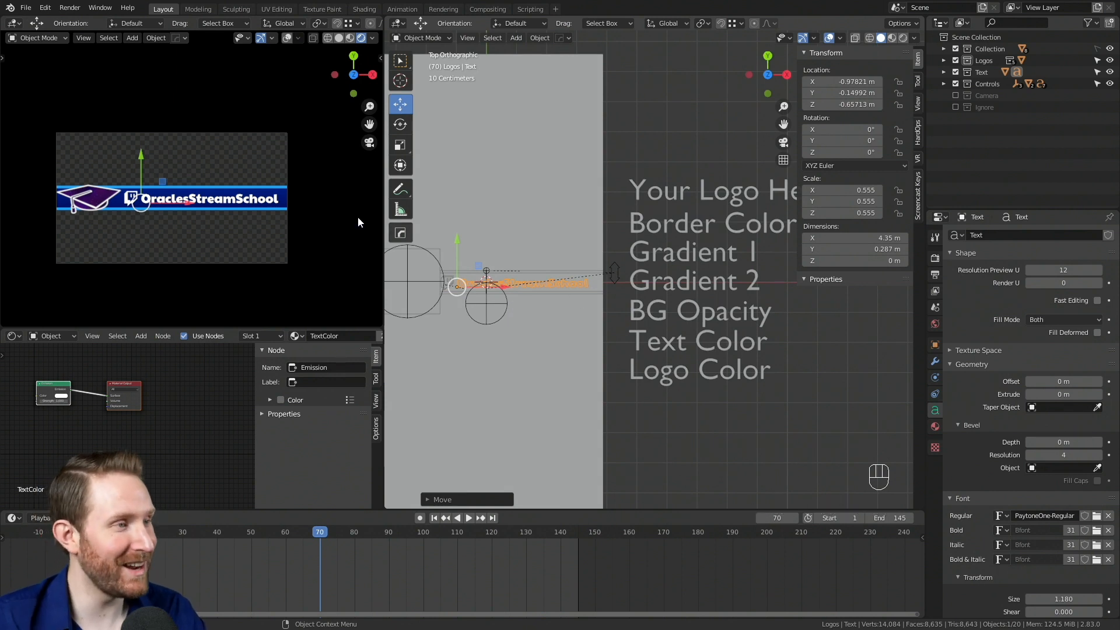
scroll(197, 192, "up", 1)
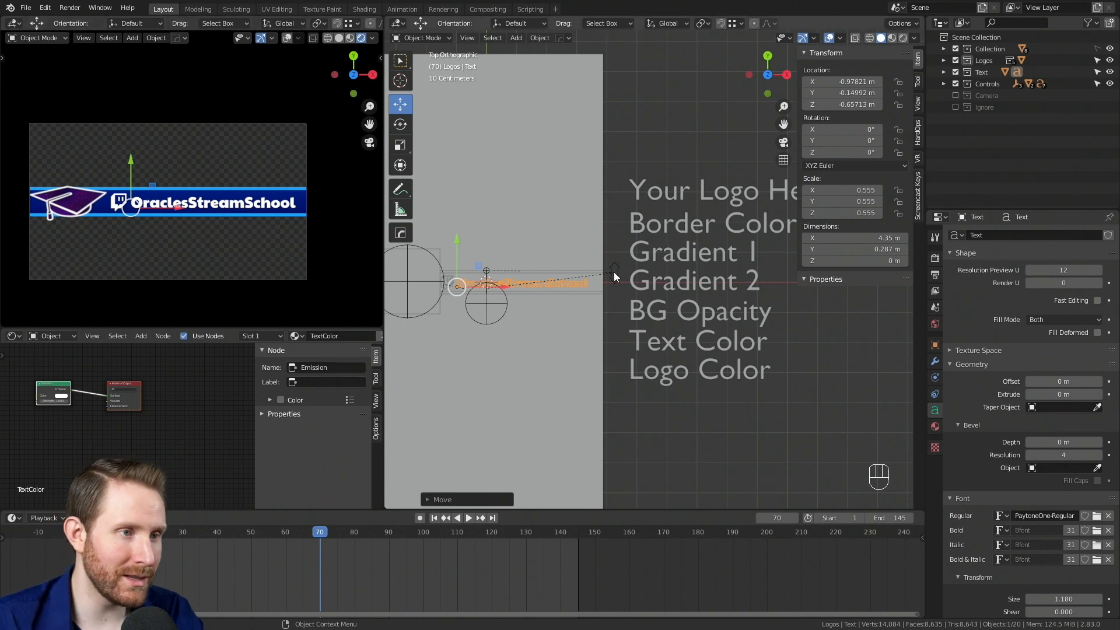
left_click(615, 273)
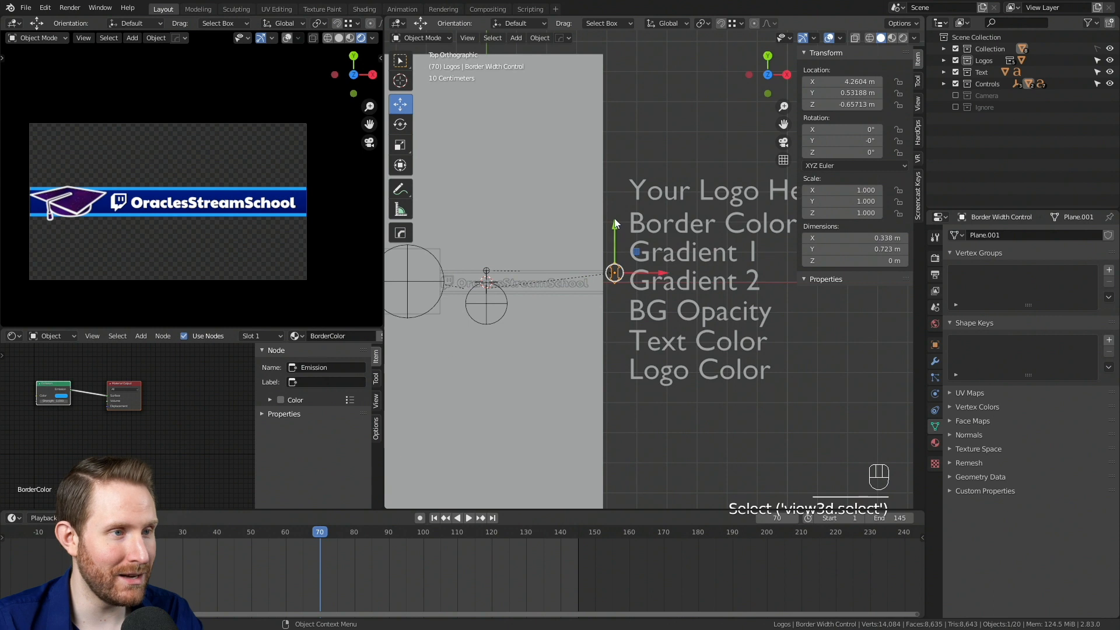
left_click_drag(615, 246, 615, 239)
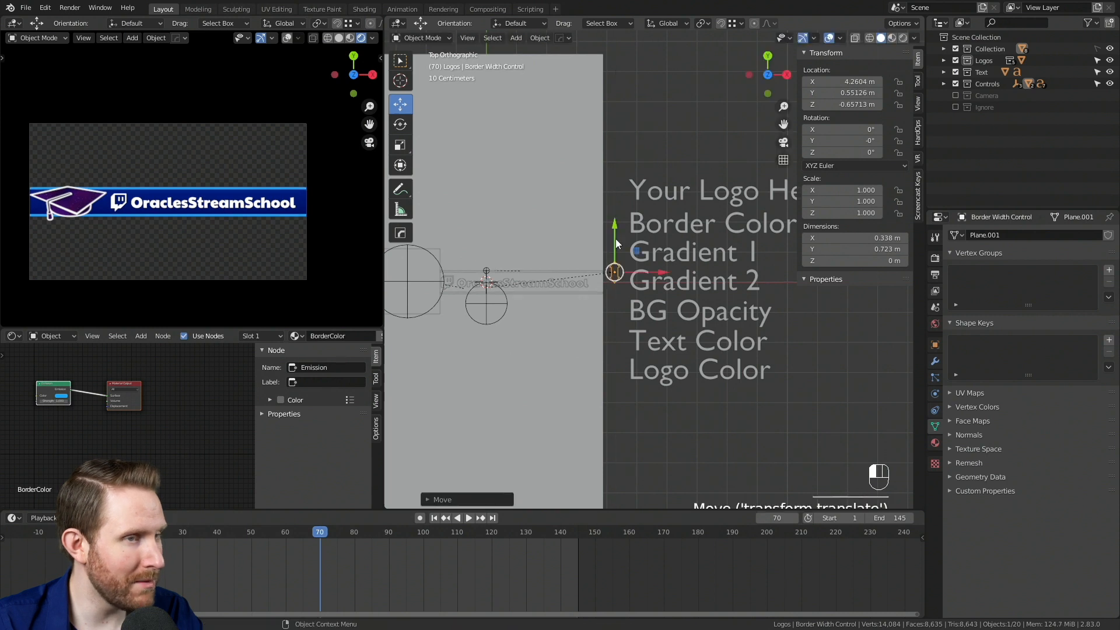
Change the Border Color swatch's emission material to white by removing the color's saturation
scroll(618, 251, "down", 5)
scroll(618, 251, "up", 3)
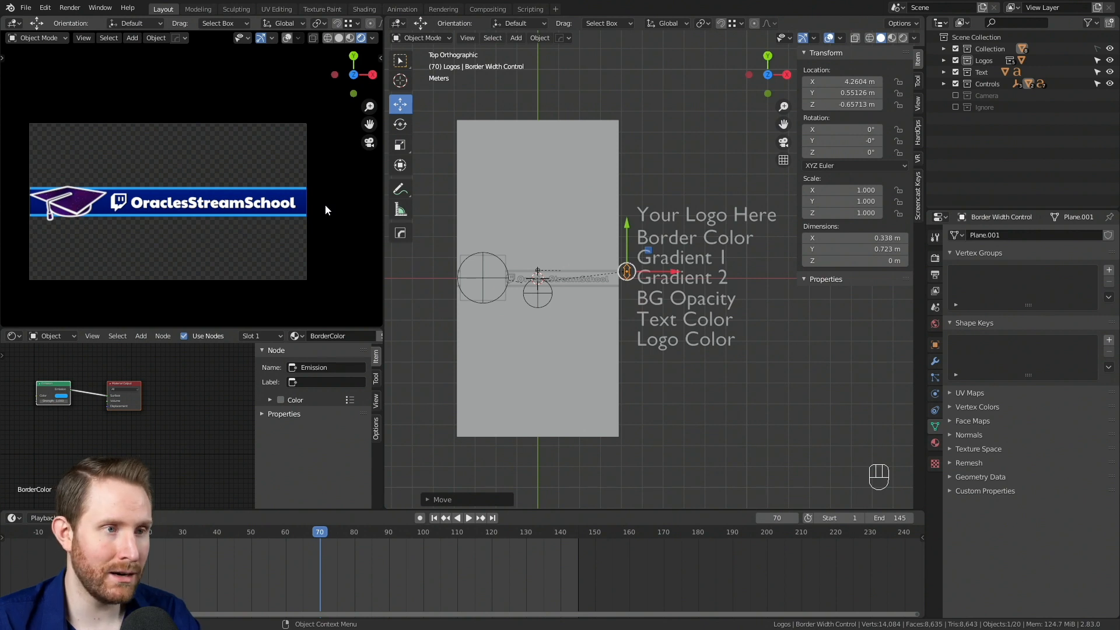
left_click(718, 242)
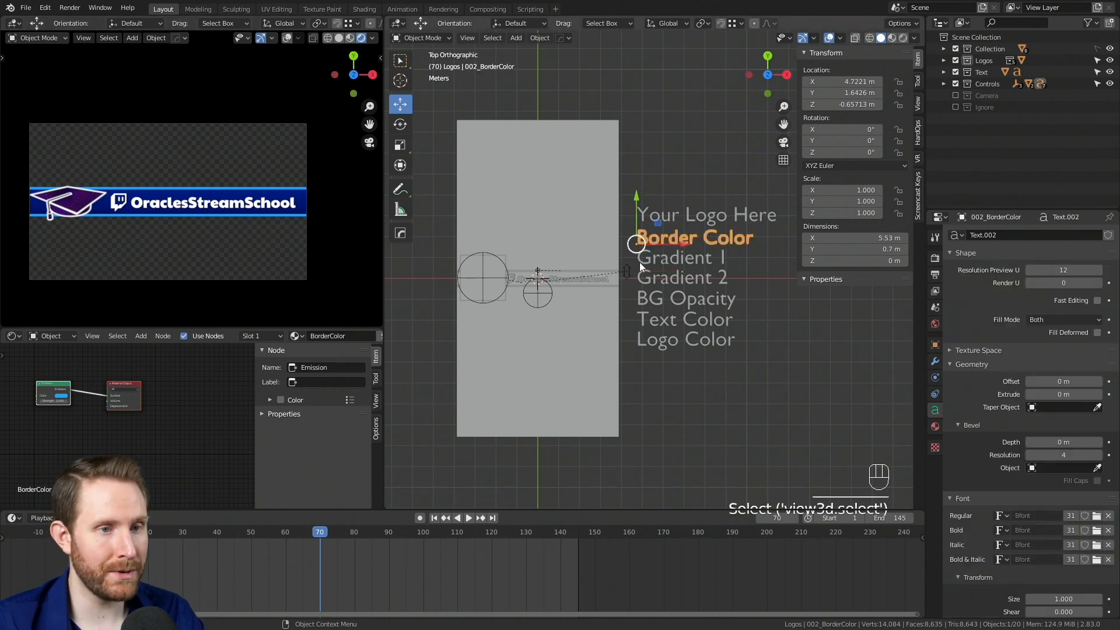
left_click(935, 427)
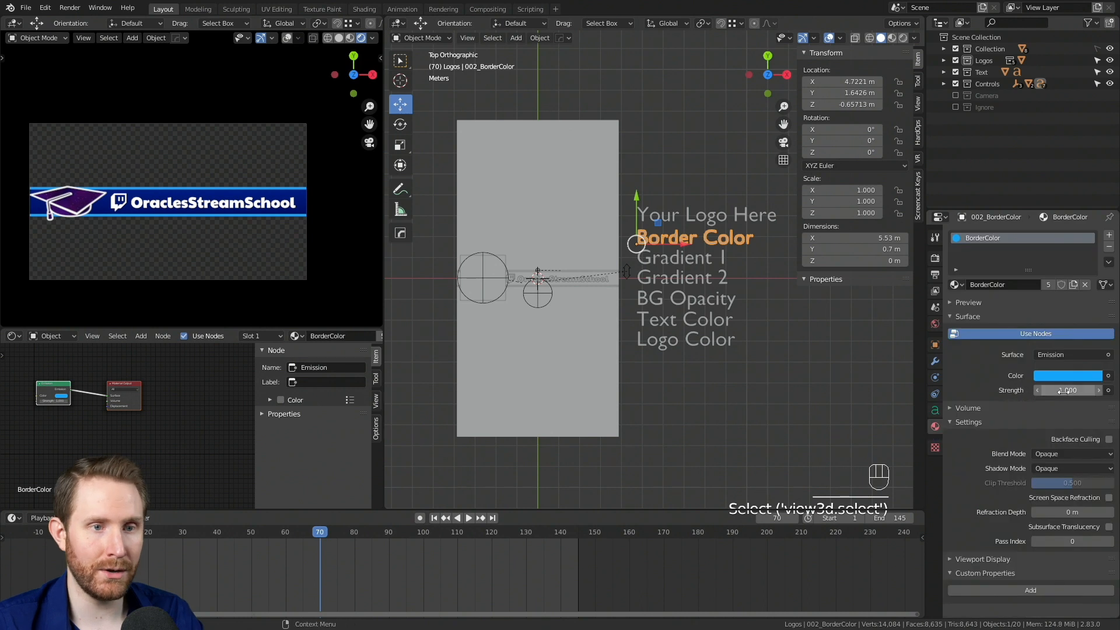
left_click(1069, 377)
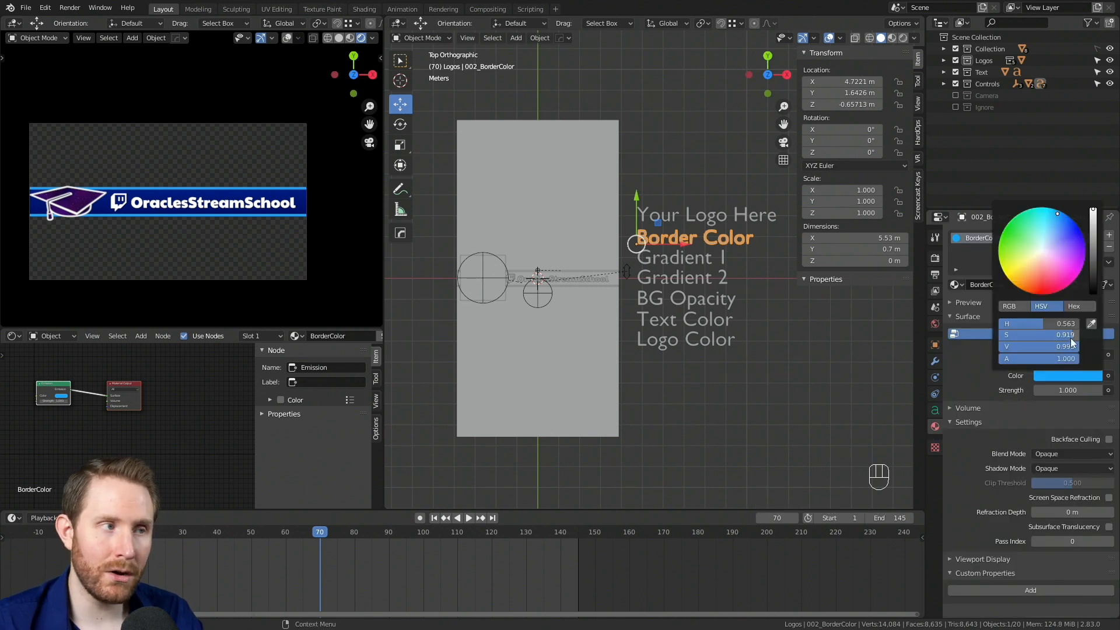
left_click_drag(1070, 338, 995, 335)
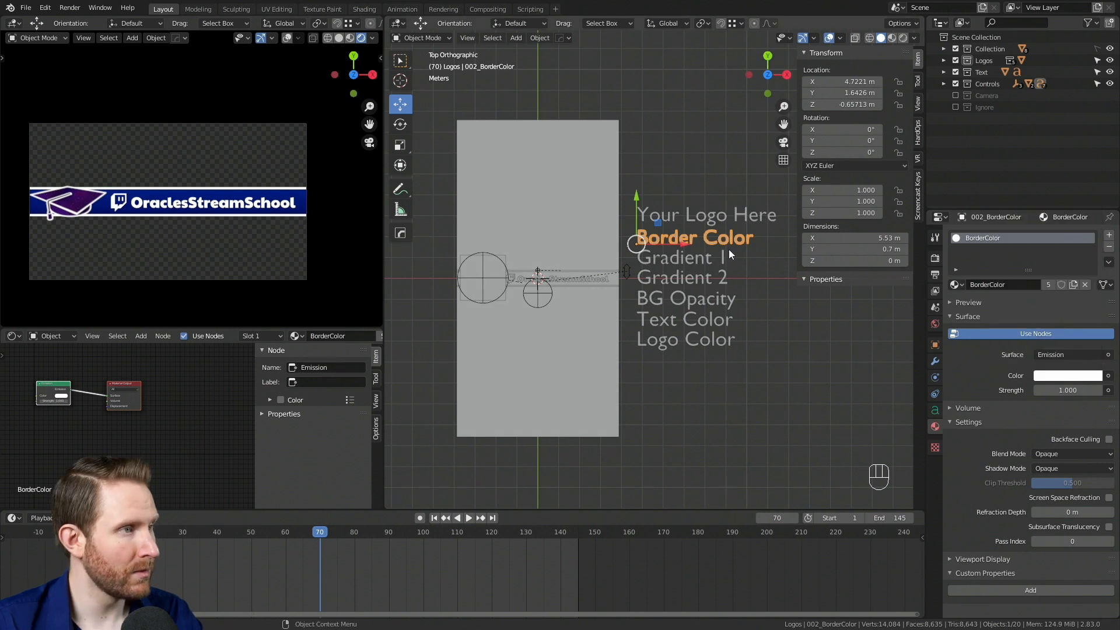
Set the Gradient 1 swatch's color to magenta with hue 0.845, saturation 1.000 and value 0.773
left_click(699, 266)
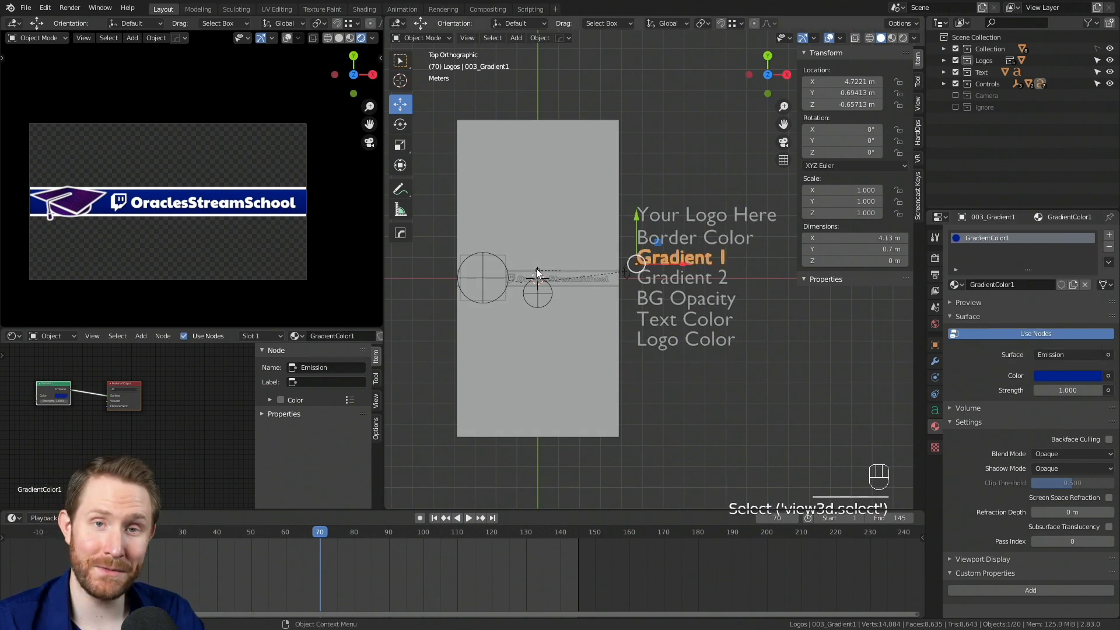
left_click(1070, 378)
left_click_drag(1081, 260, 1094, 226)
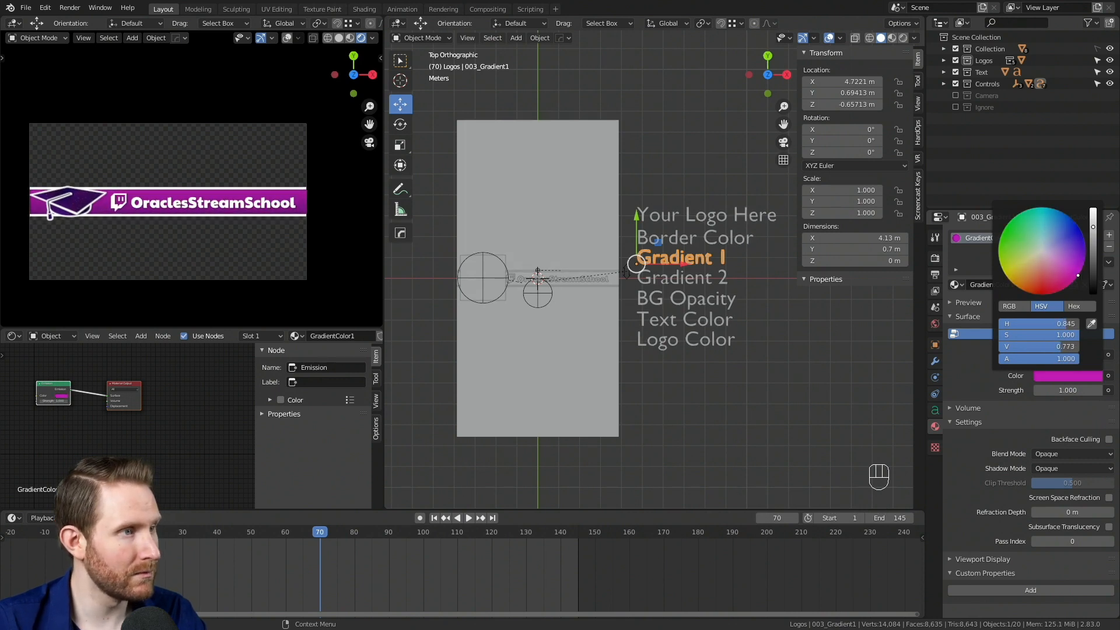
Change the Gradient 2 swatch's emission color to a dark purple
left_click(688, 278)
left_click(1079, 378)
left_click_drag(1079, 230, 1094, 274)
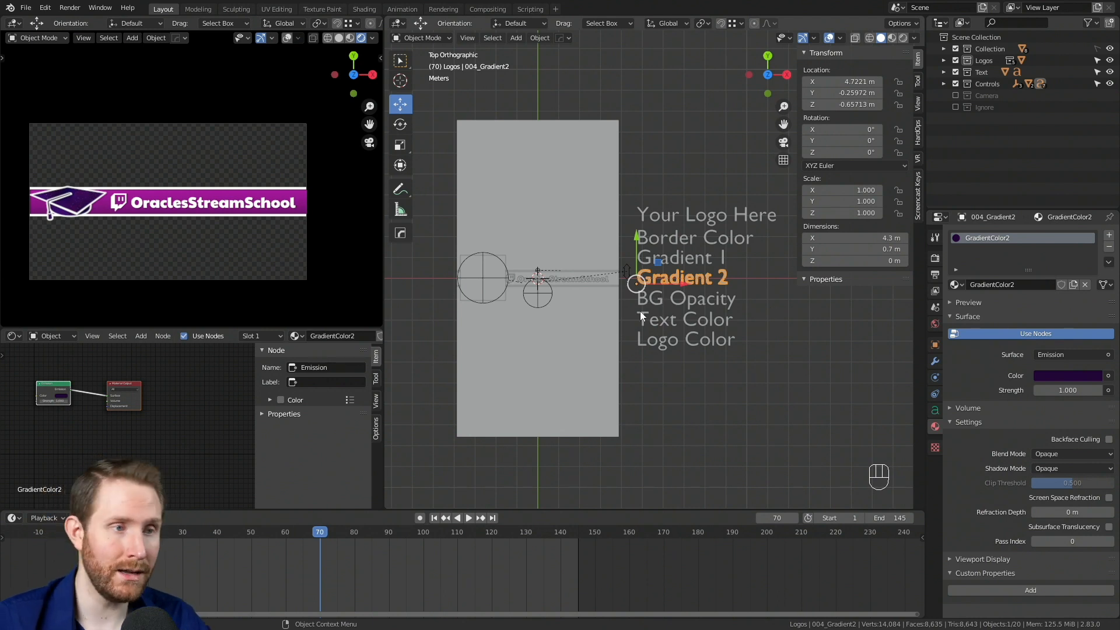
Try lowering the BG Opacity property to 0.660 while viewing the banner up close, and return it to 1.000
left_click(697, 300)
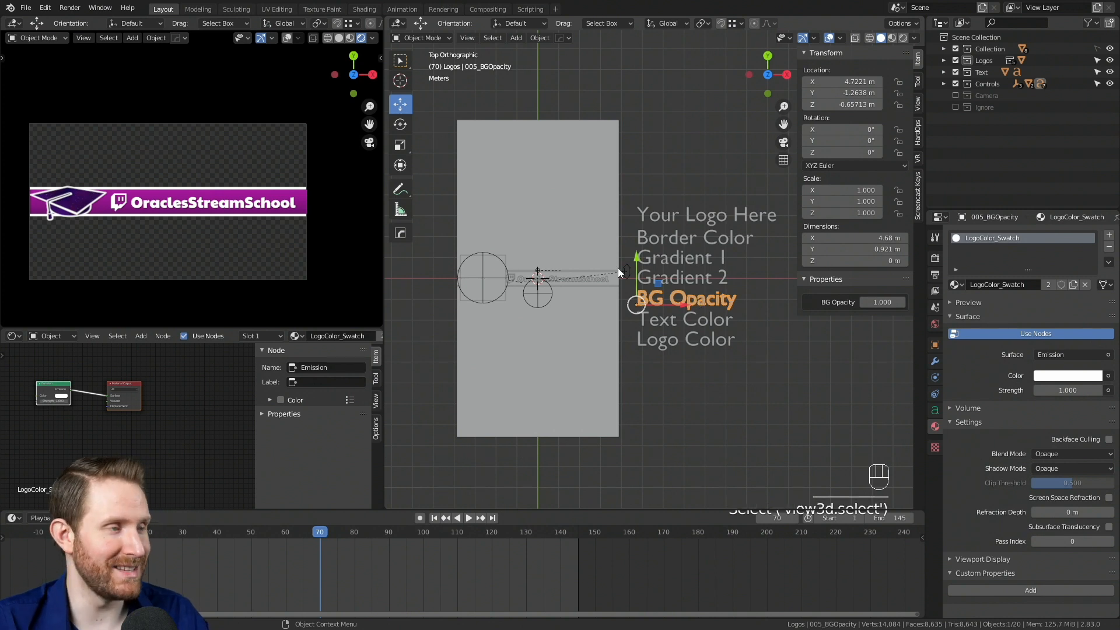
scroll(195, 210, "up", 2)
left_click(721, 302)
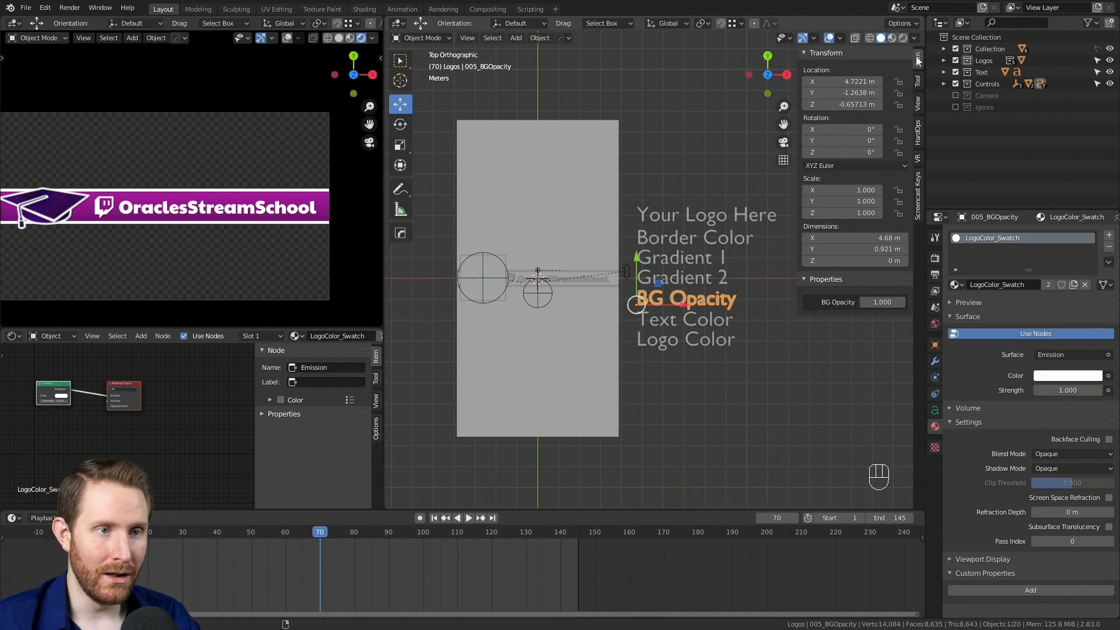
left_click_drag(859, 303, 920, 303)
scroll(228, 200, "up", 8)
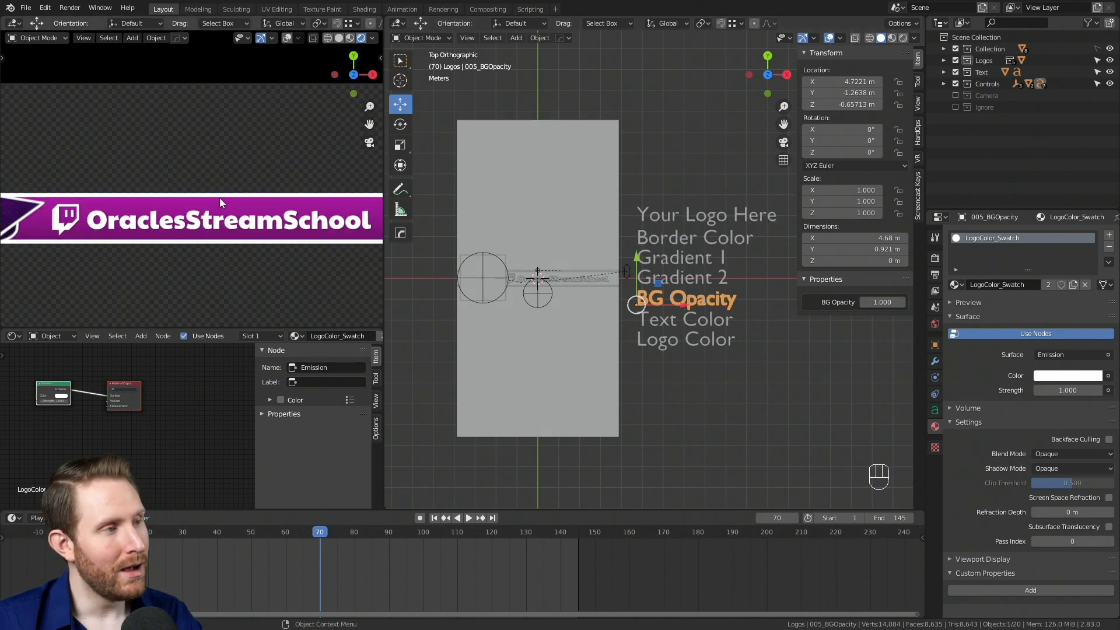
middle_click_drag(238, 253, 239, 194, "shift")
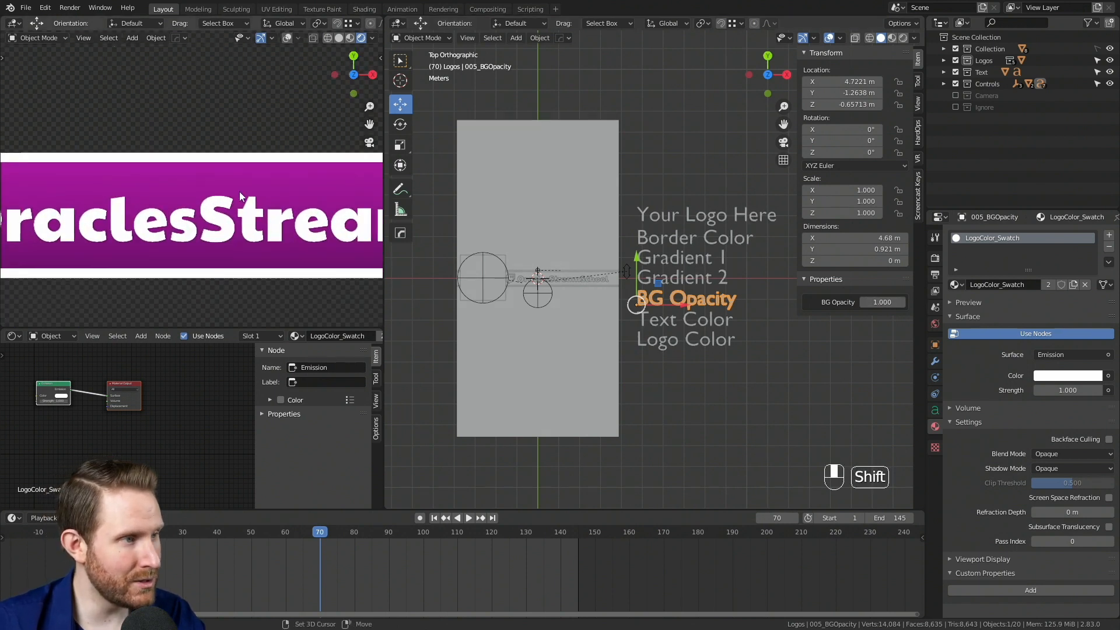
left_click_drag(883, 303, 849, 302)
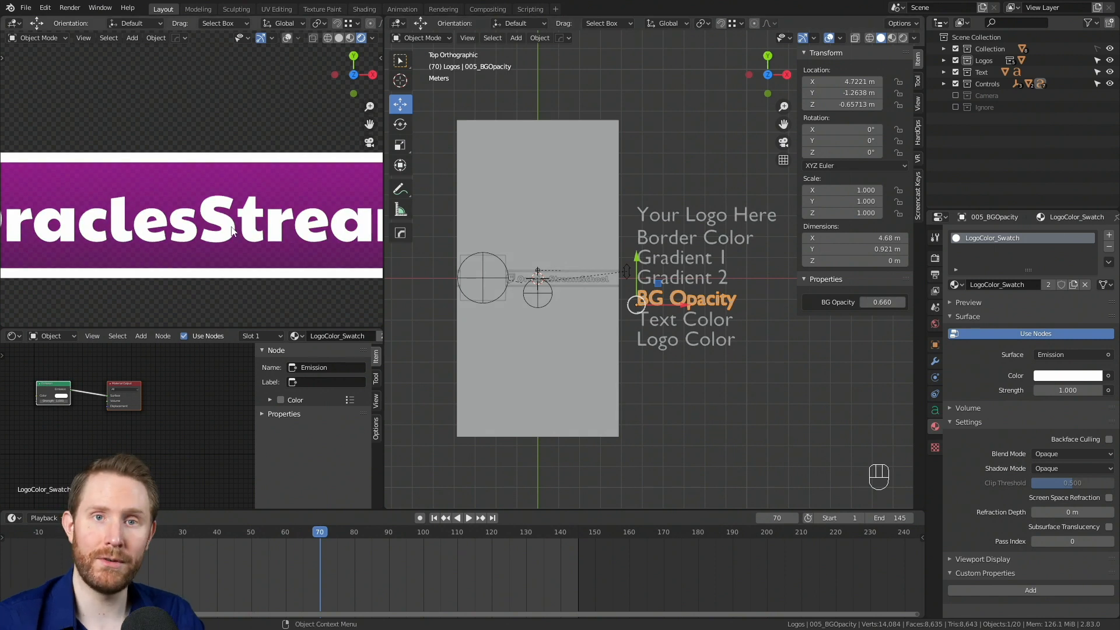
left_click_drag(866, 298, 867, 299)
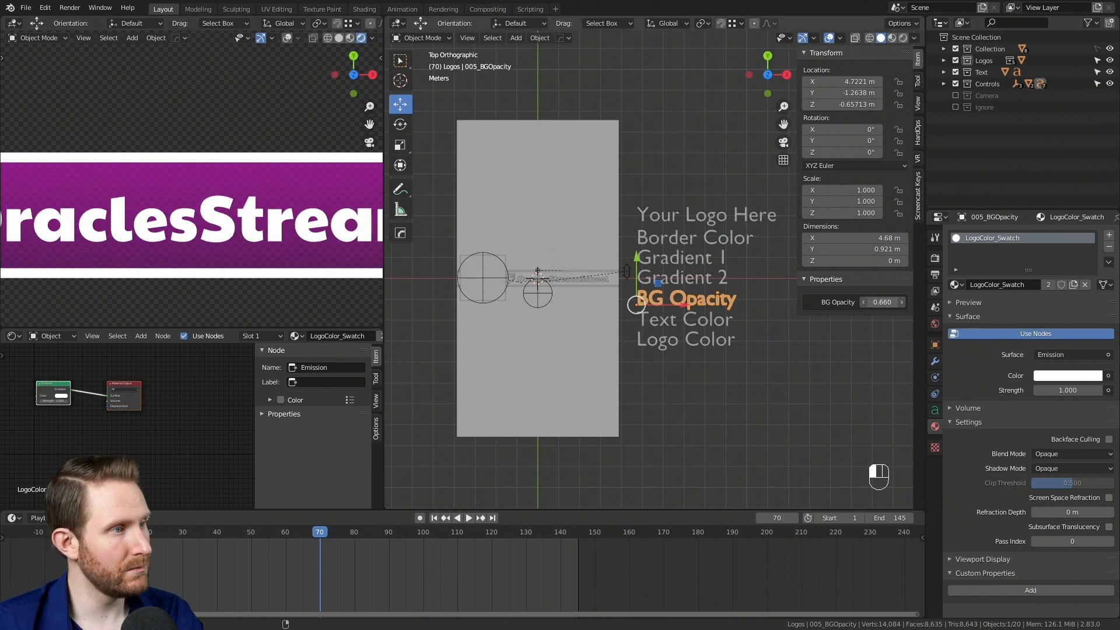
scroll(230, 187, "down", 5)
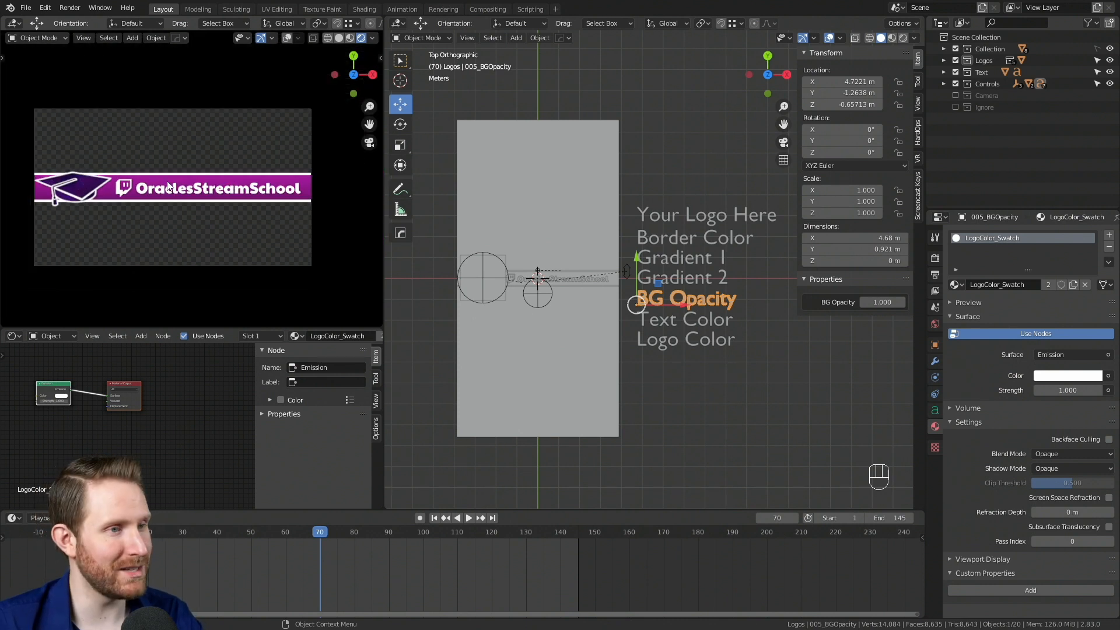
Try a different emission color for the Text Color swatch and undo the change
left_click(702, 323)
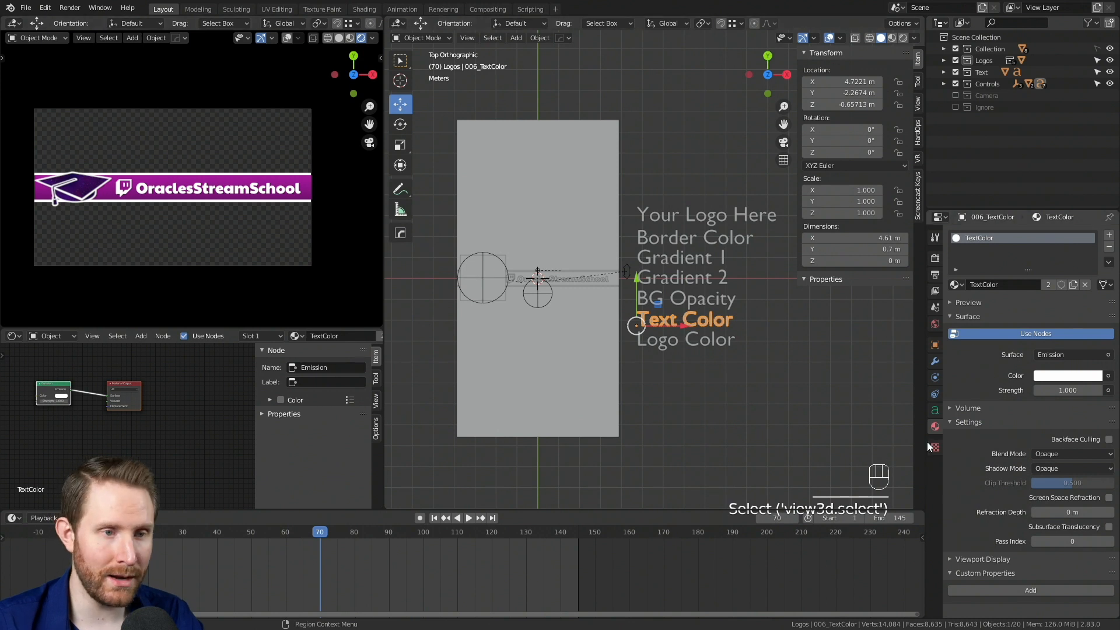
left_click(1074, 375)
left_click_drag(1044, 260, 1050, 294)
key("ctrl+z")
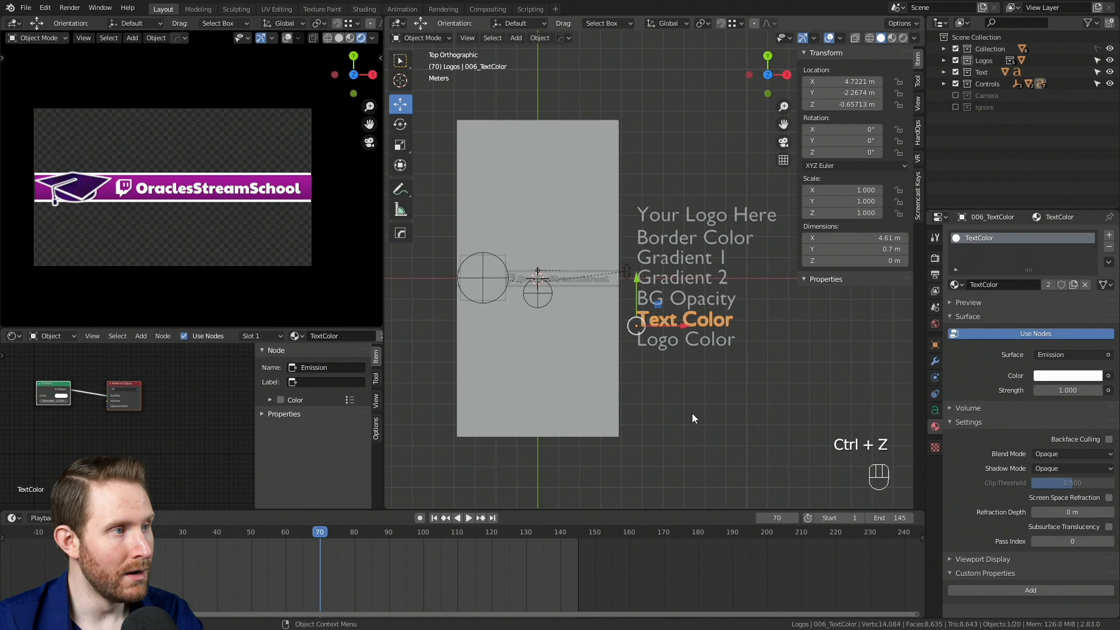
Try a bright green emission color with hue 0.246 for the Logo Color swatch and undo the change
left_click(661, 340)
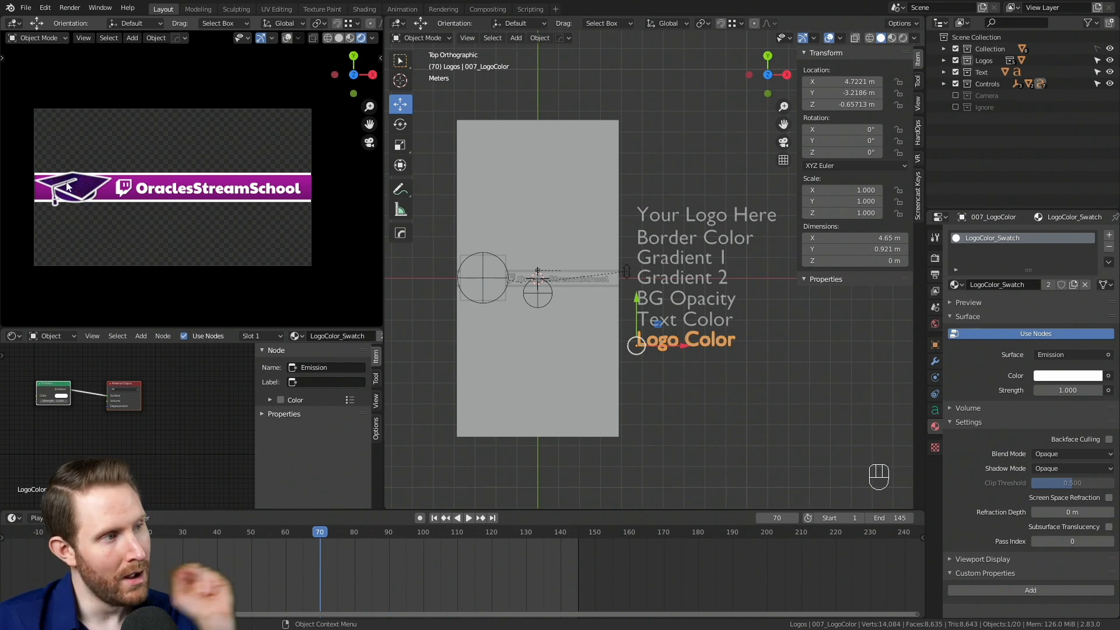
left_click(1059, 379)
mouse_move(1055, 269)
left_mouse_down()
mouse_move(1085, 248)
mouse_move(1000, 251)
left_mouse_up()
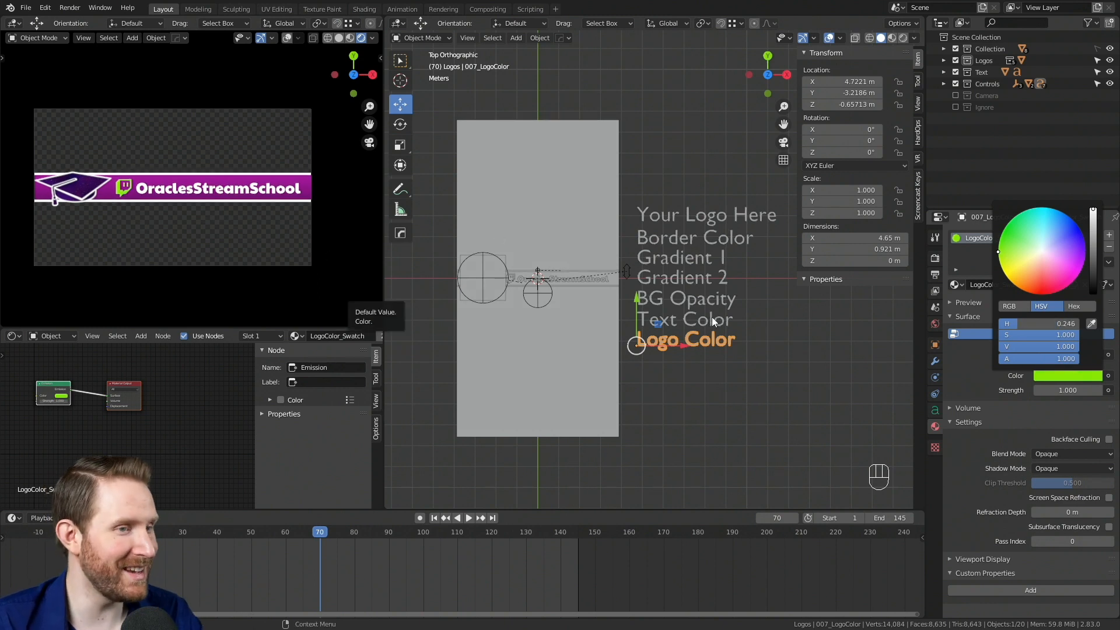
key("ctrl+z")
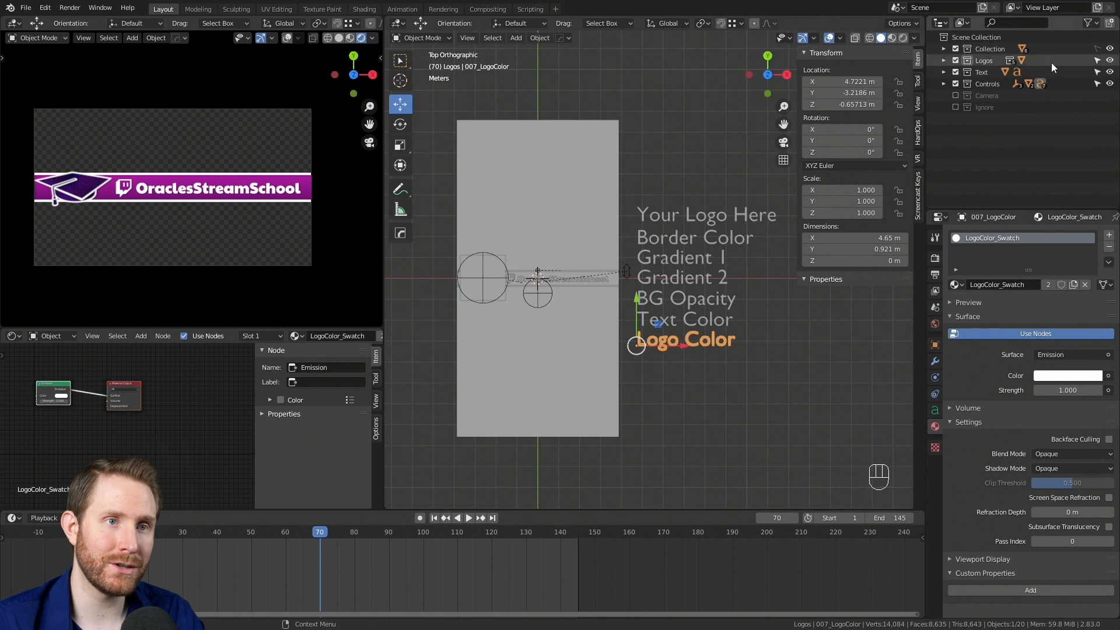
Isolate the YouTube, Twitter, Instagram and Facebook collections in turn within Logos, and play the animation with the Facebook logo
left_click(944, 63)
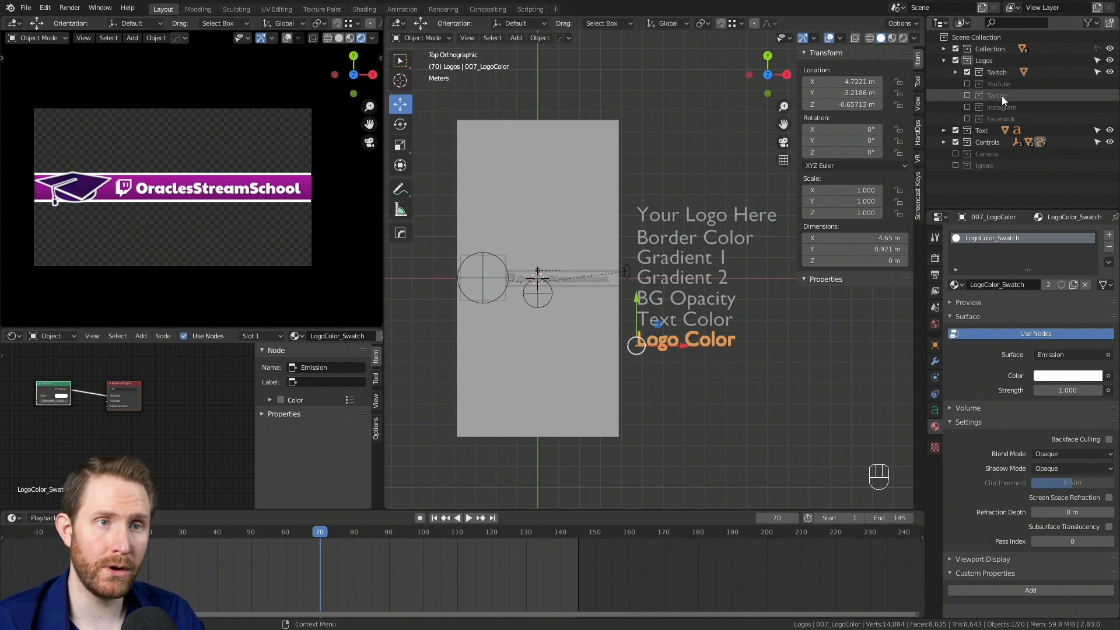
left_click(968, 84, "ctrl")
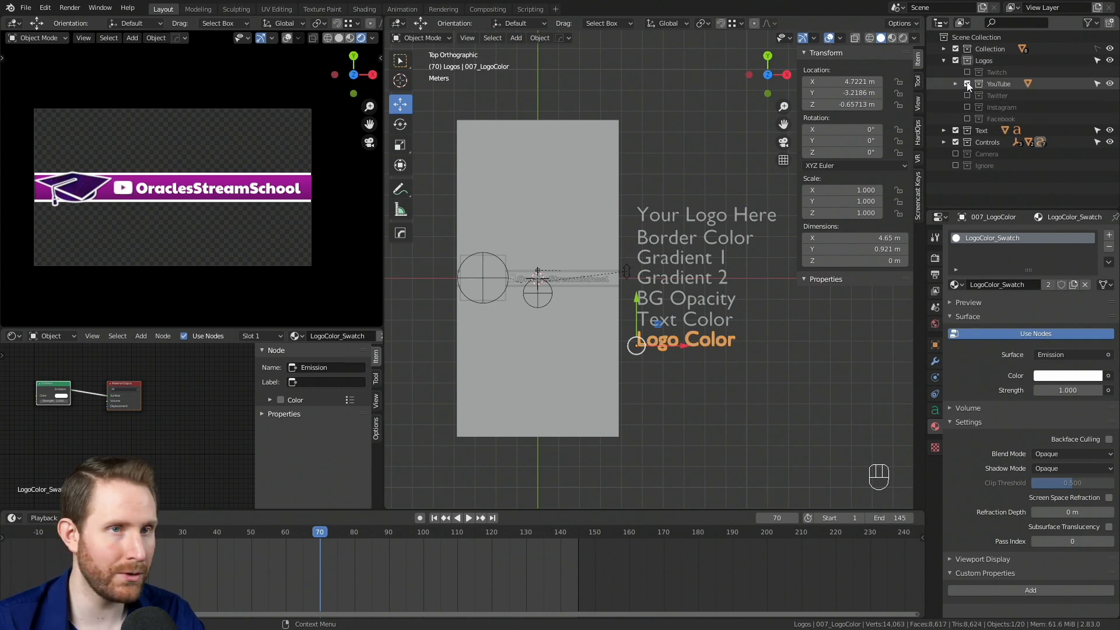
left_click(968, 95, "ctrl")
left_click(967, 106, "ctrl")
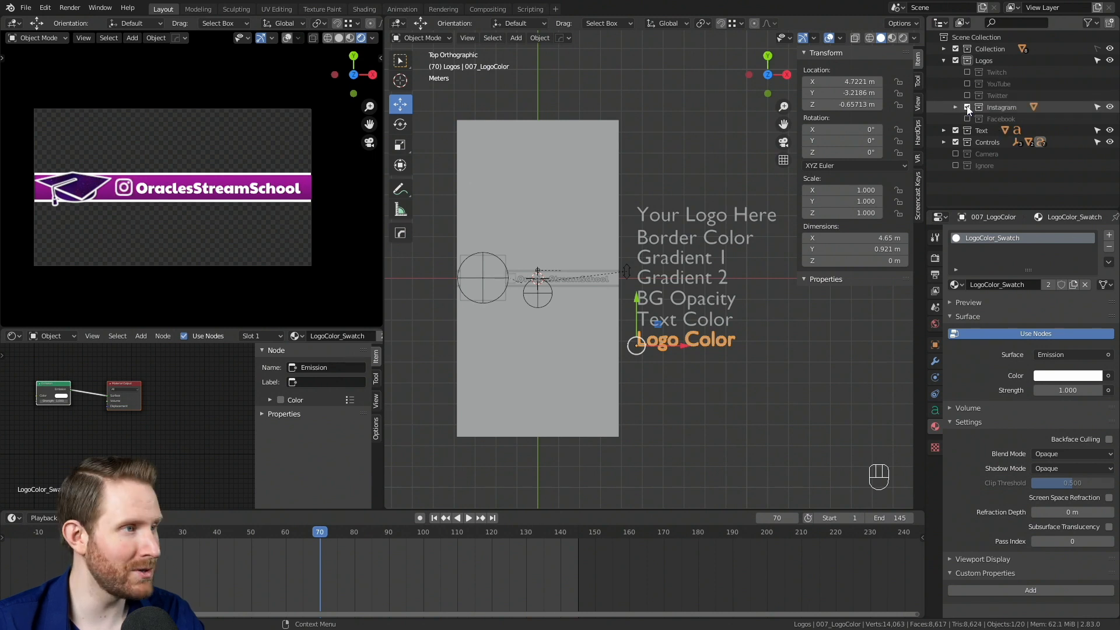
left_click(967, 116, "ctrl")
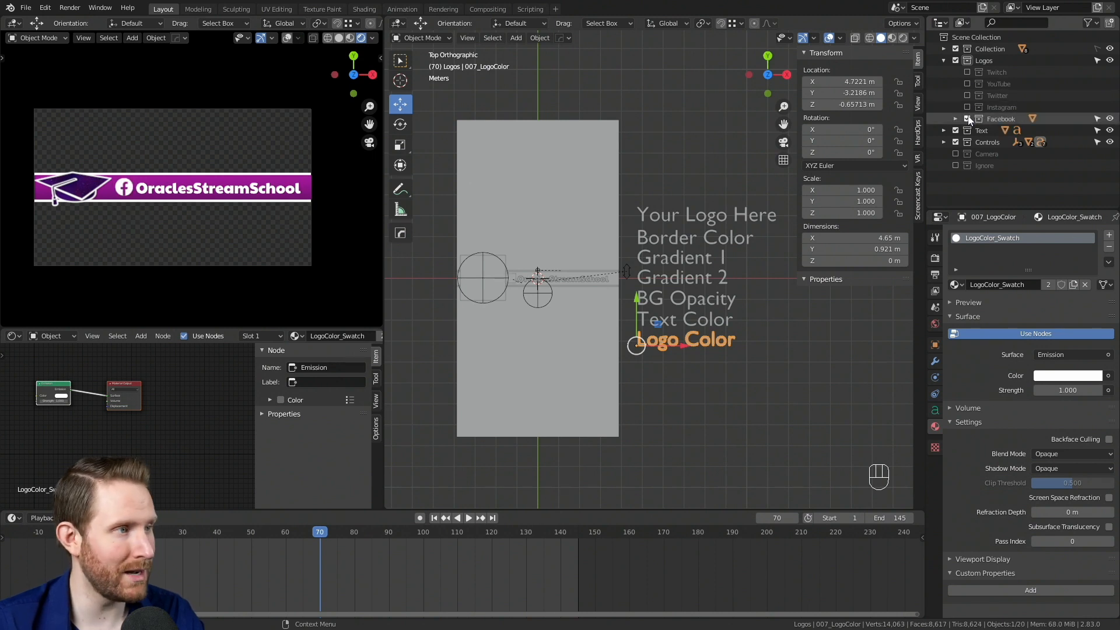
key("space")
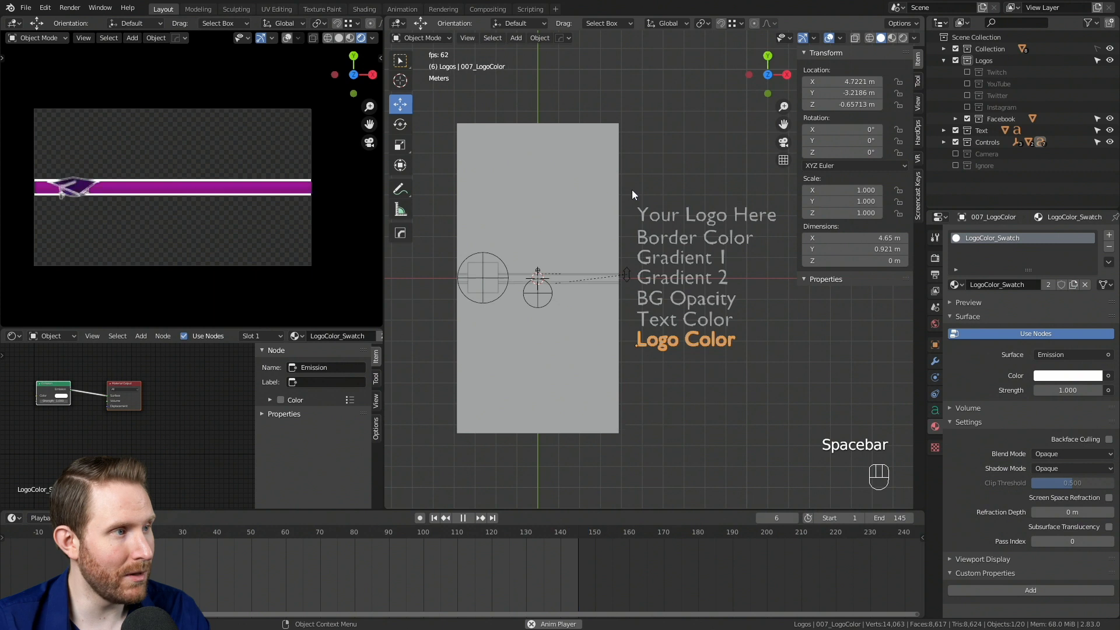
key("space")
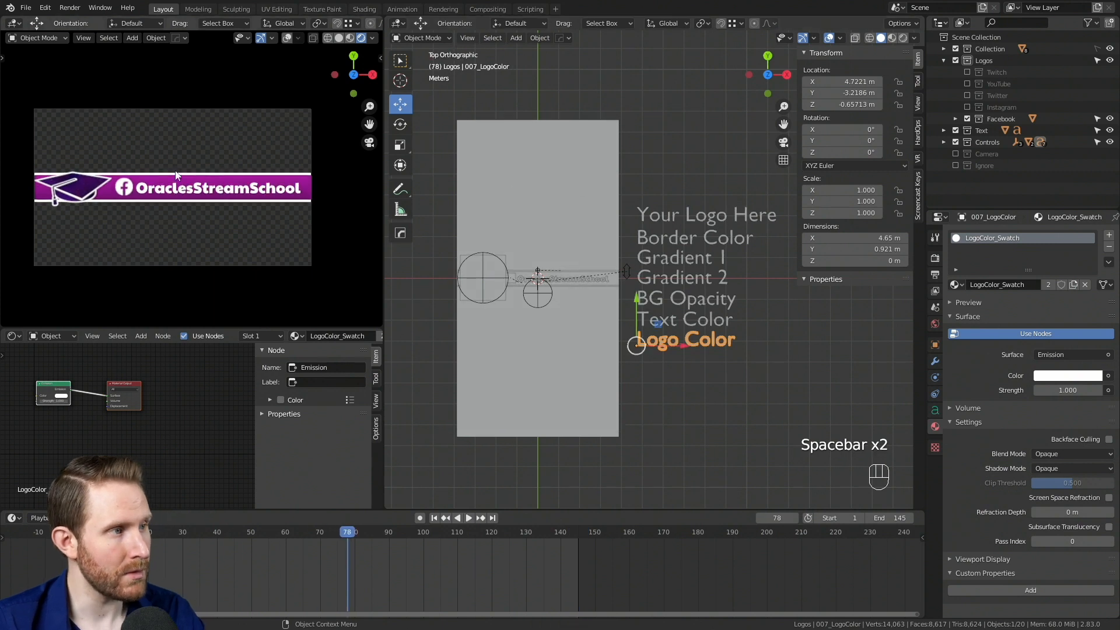
Exclude the Facebook logo collection, enable YouTube instead, and inspect the logo and channel name alignment up close
left_click(967, 120)
left_click(967, 84)
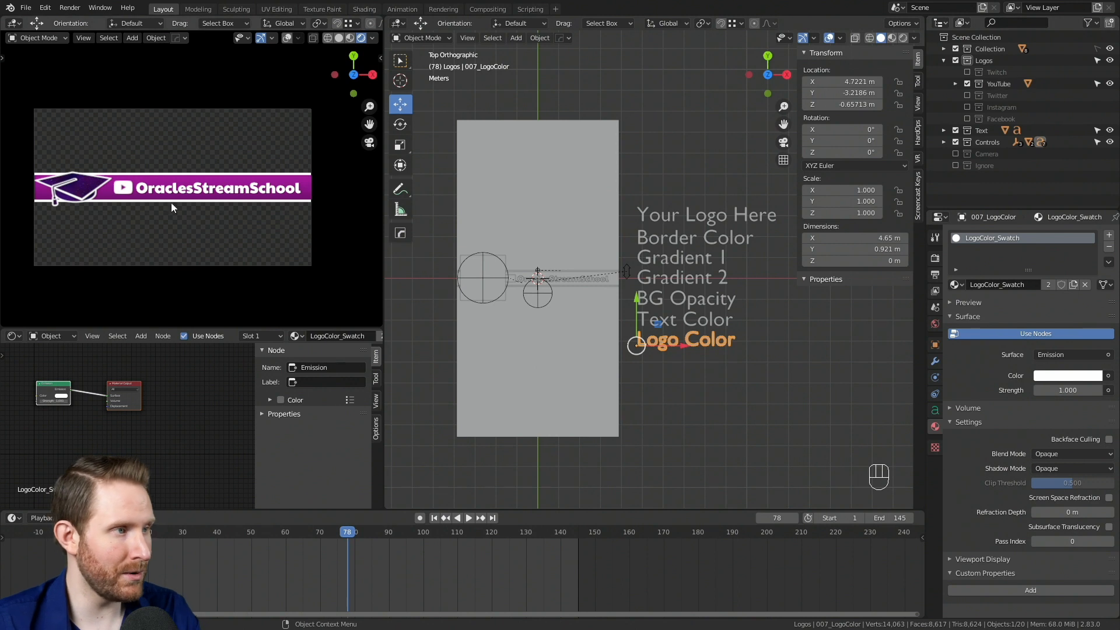
scroll(472, 255, "up", 1)
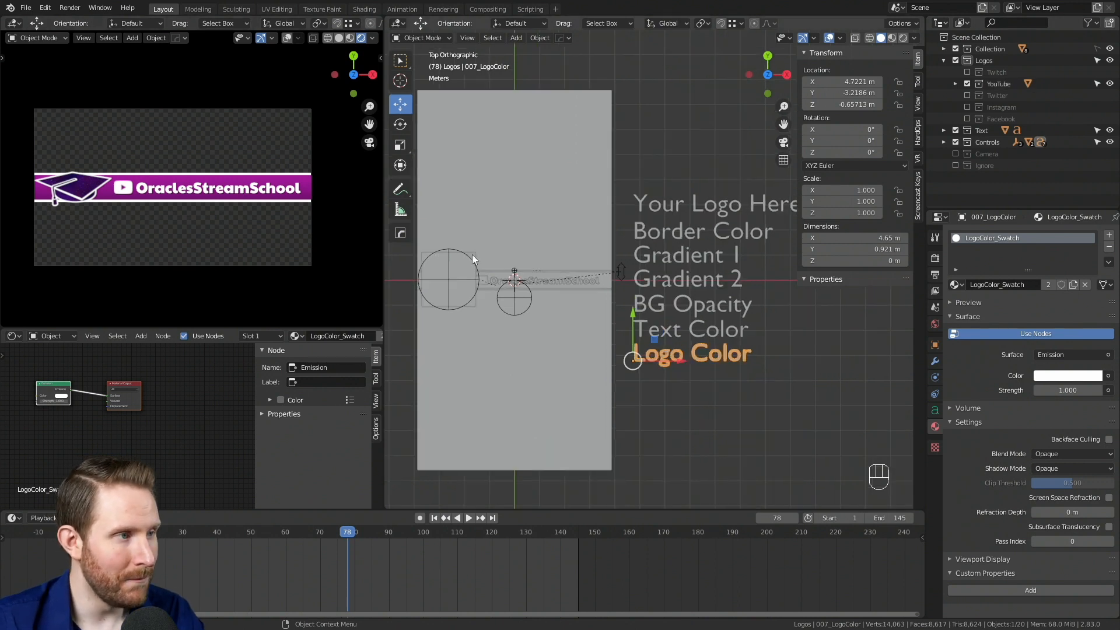
scroll(125, 213, "up", 7)
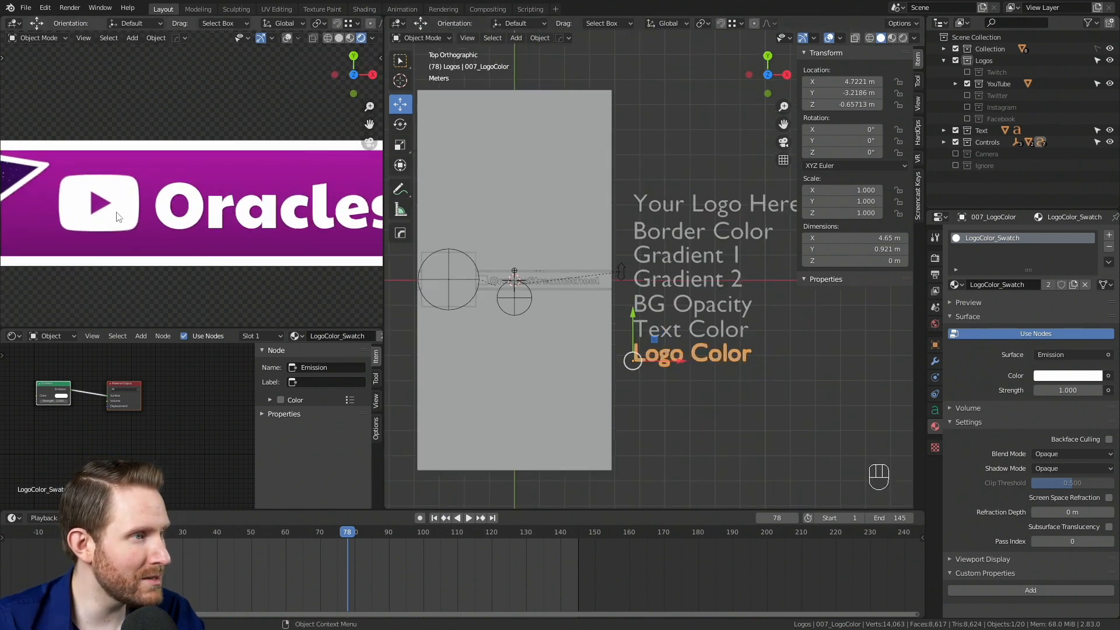
scroll(217, 195, "down", 2)
scroll(176, 200, "down", 1)
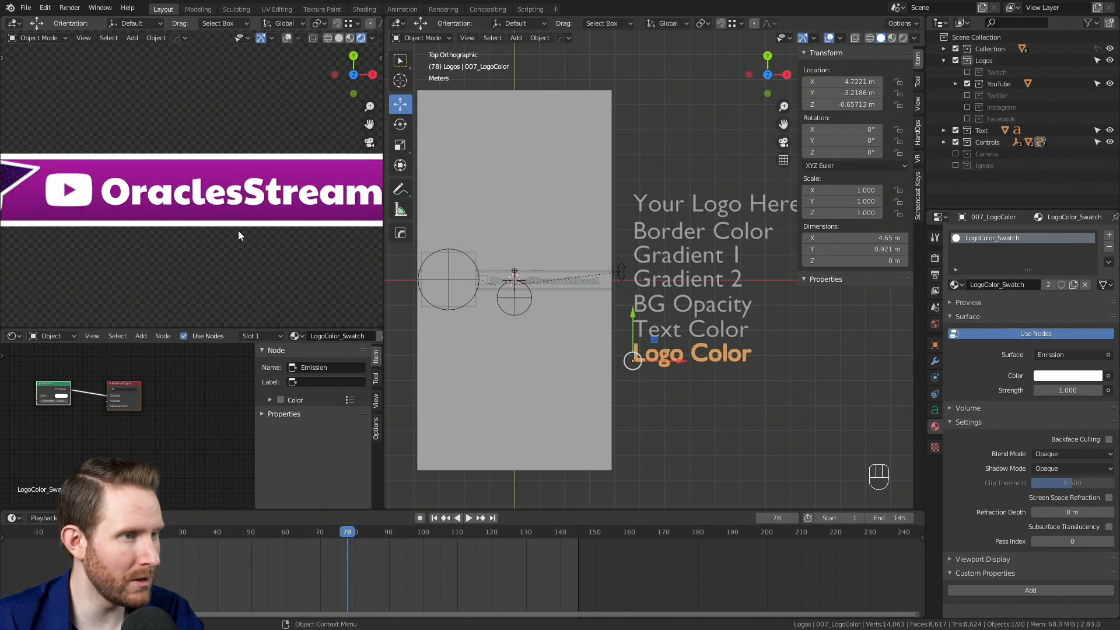
Set the channel name text's Y offset to 0.04 m in its spacing settings and play the animation
left_click(573, 283)
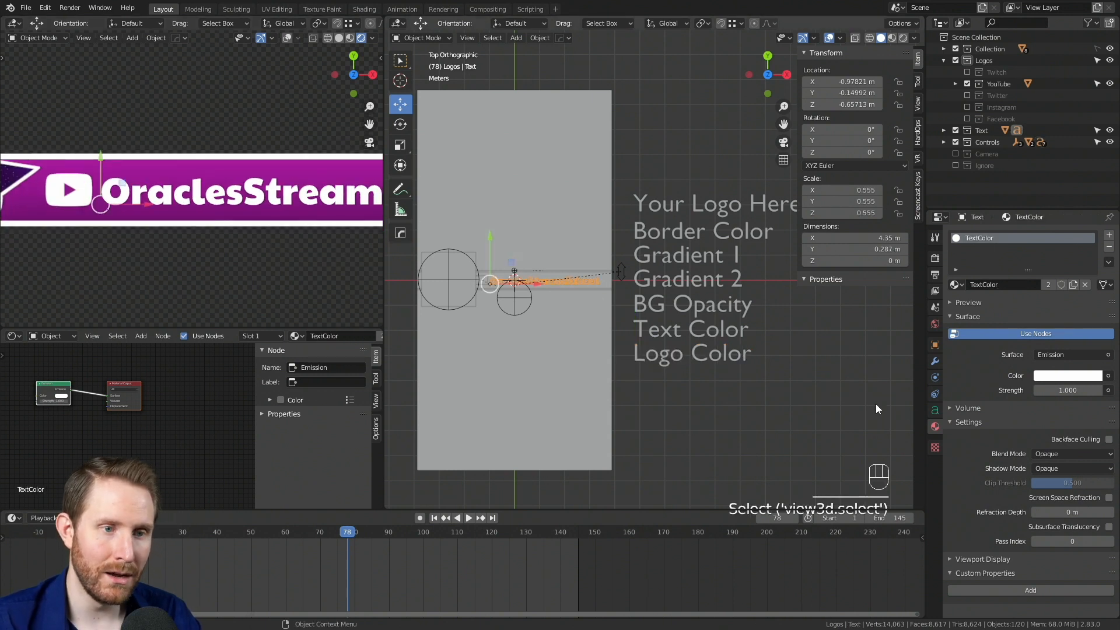
left_click(935, 410)
scroll(957, 488, "down", 6)
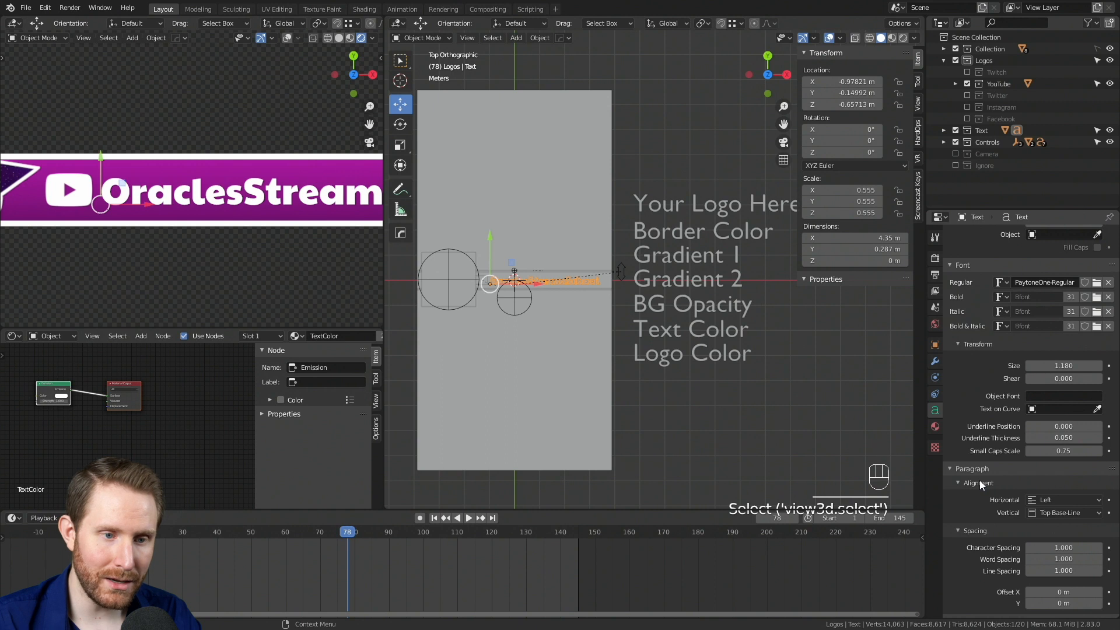
scroll(980, 483, "down", 1)
left_click_drag(1062, 579, 1088, 579)
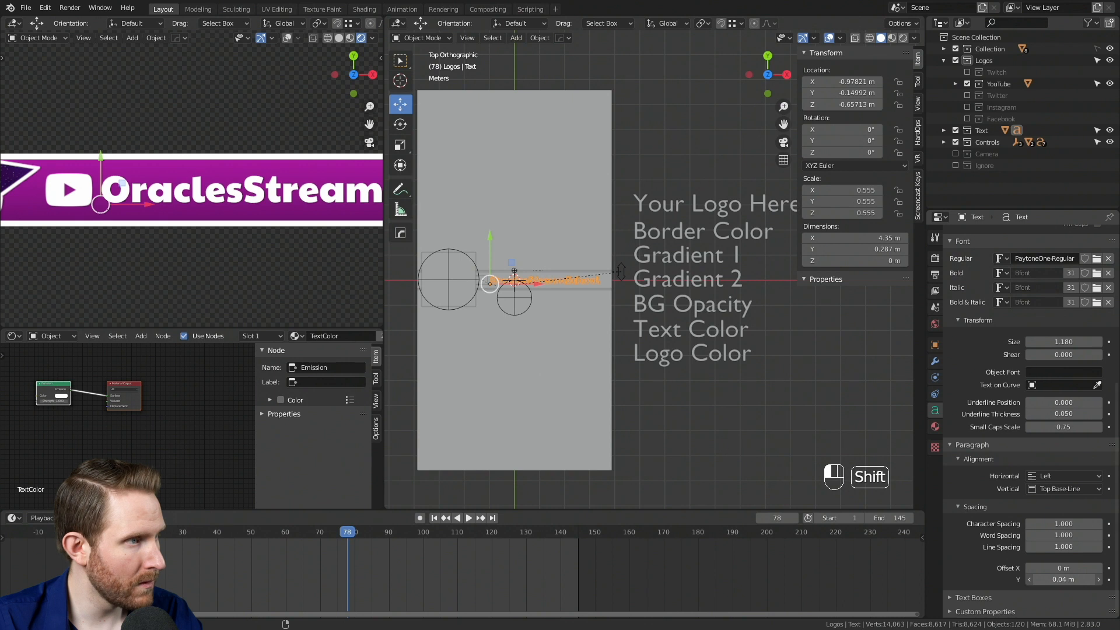
scroll(169, 216, "down", 3)
scroll(221, 197, "up", 1)
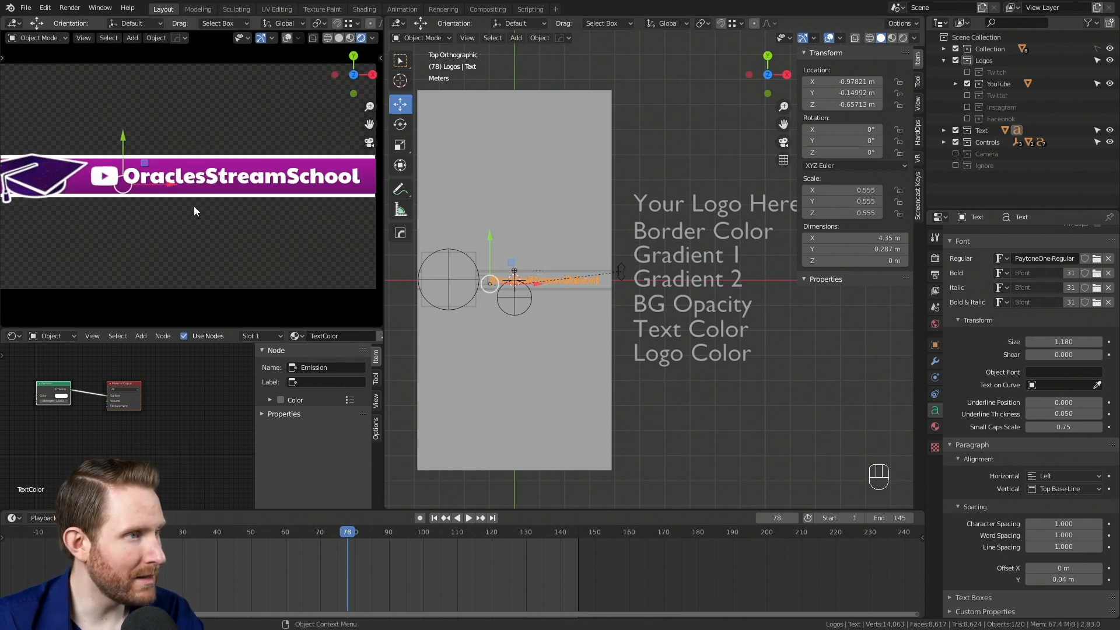
scroll(273, 140, "down", 2)
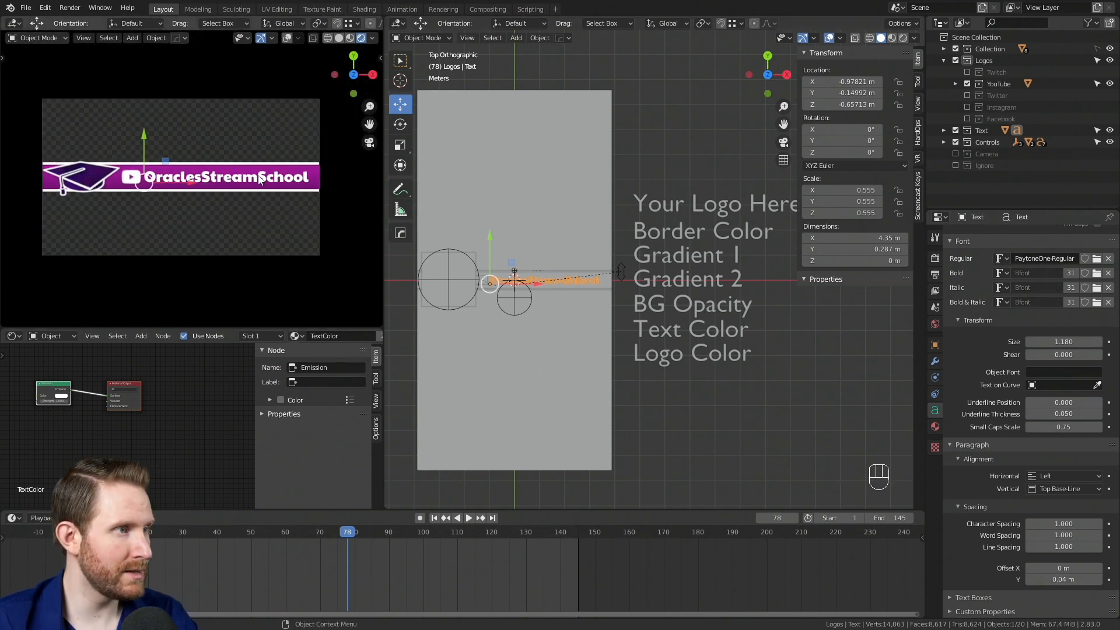
key("space")
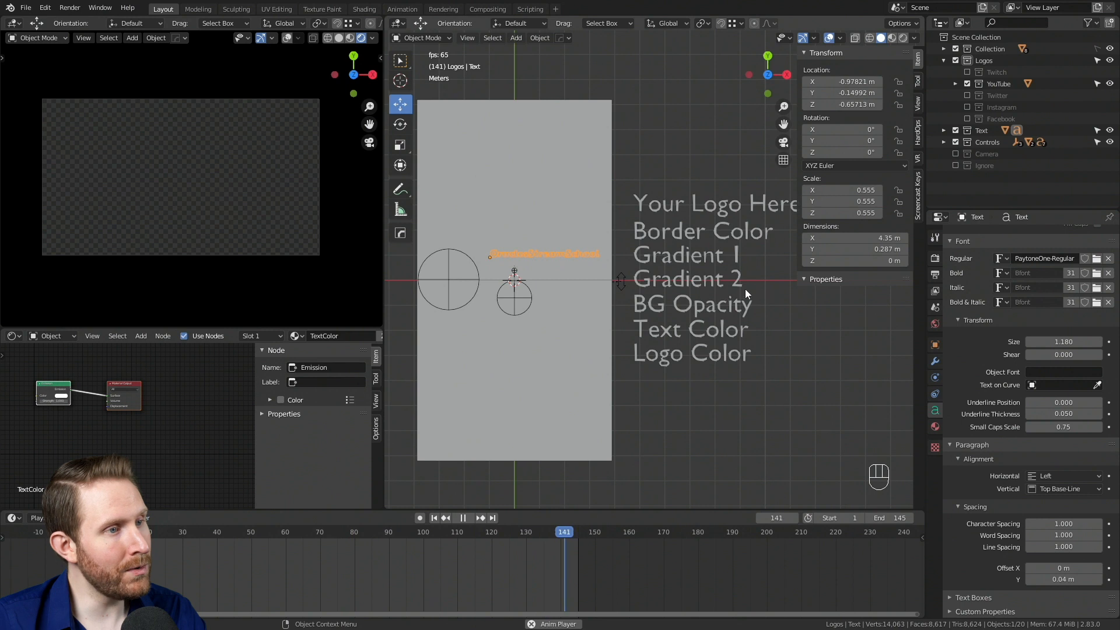
key("space")
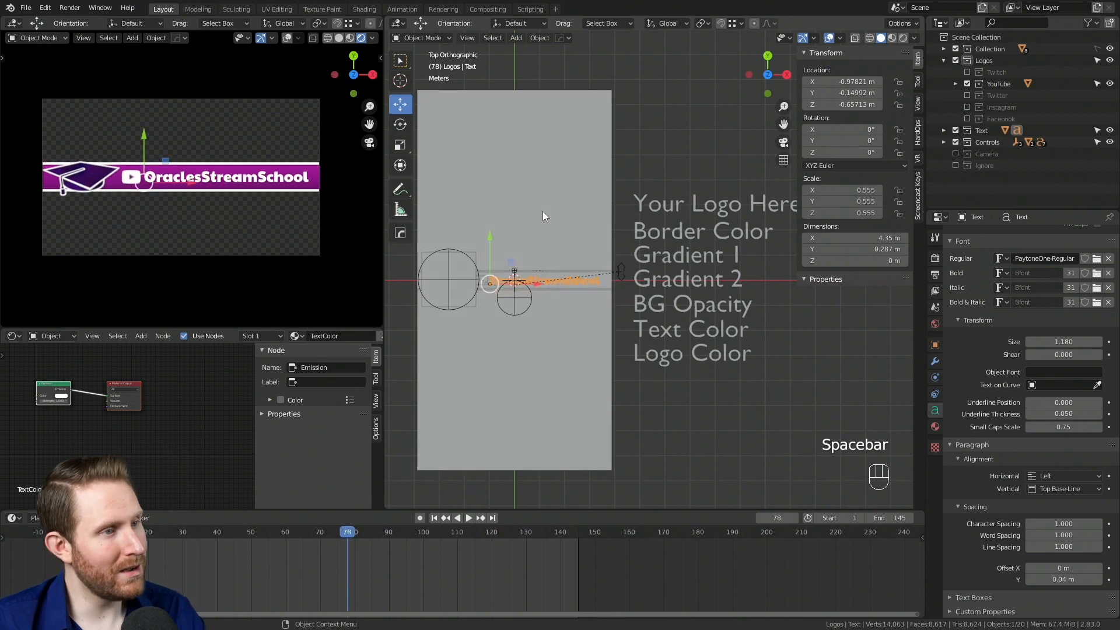
Try rotating the GradientControl empty by about 55° and scaling it up, and undo the changes
left_click(514, 299)
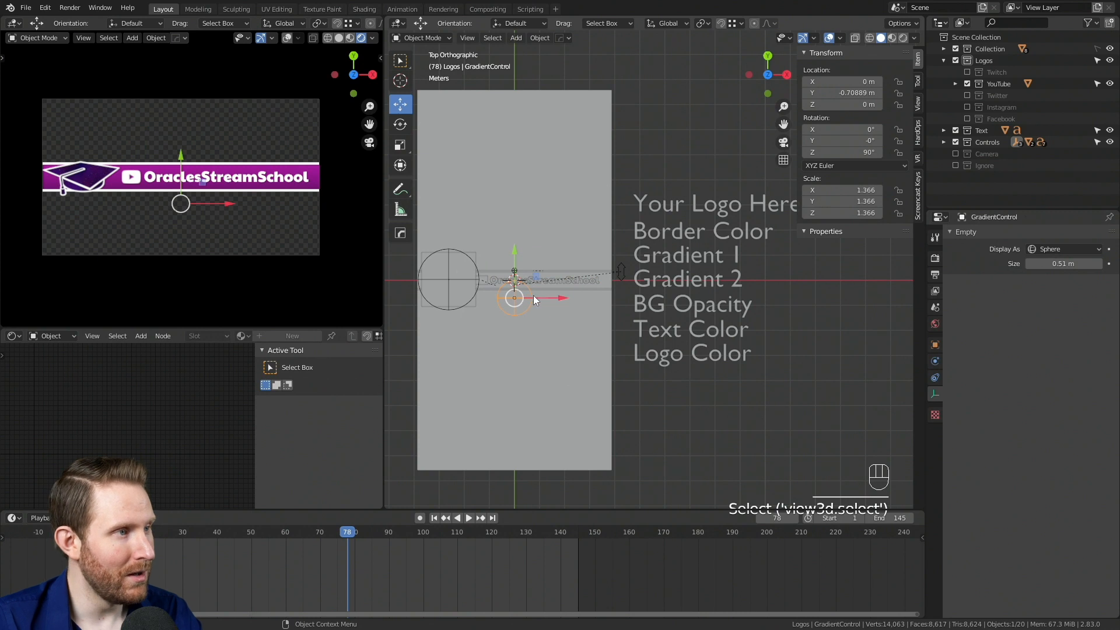
key("g")
key("r")
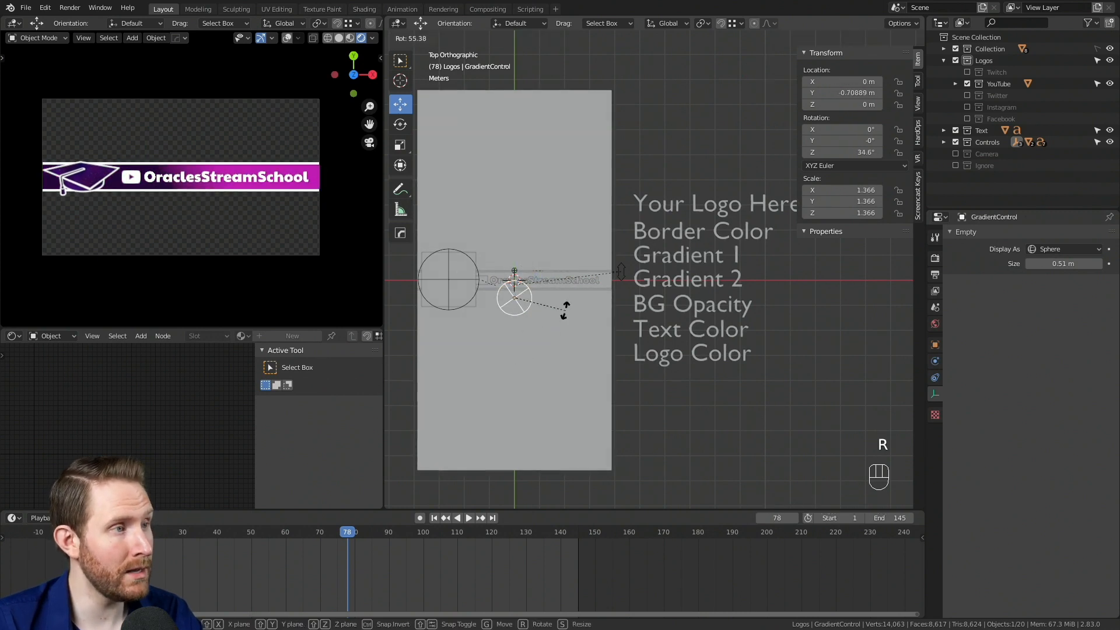
left_click(583, 310)
key("s")
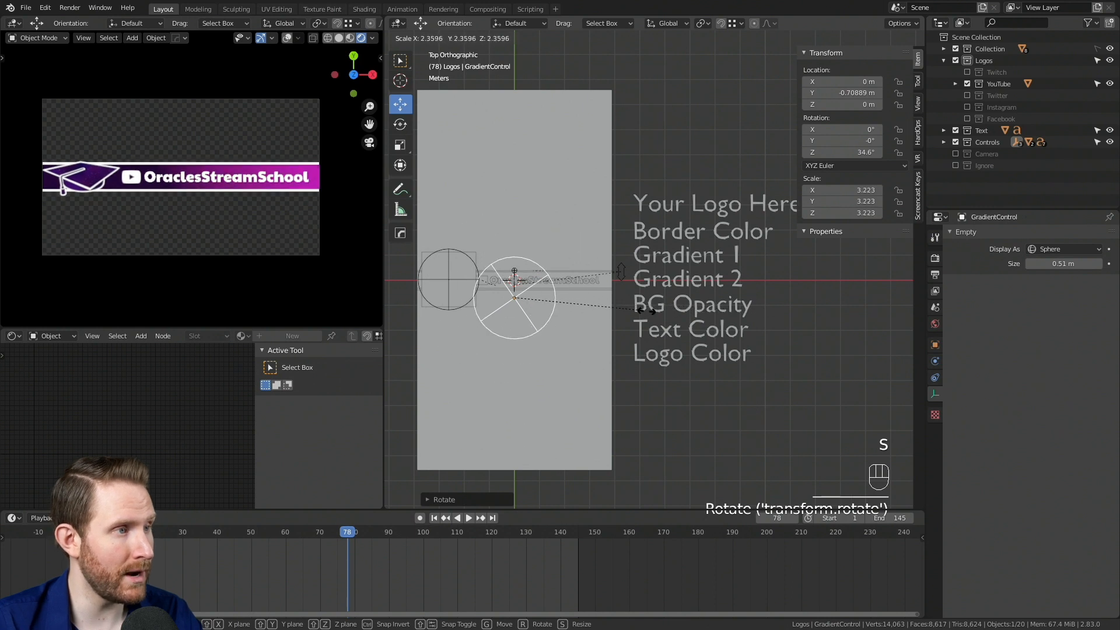
right_click(753, 315)
key("ctrl+z")
key("ctrl+z")
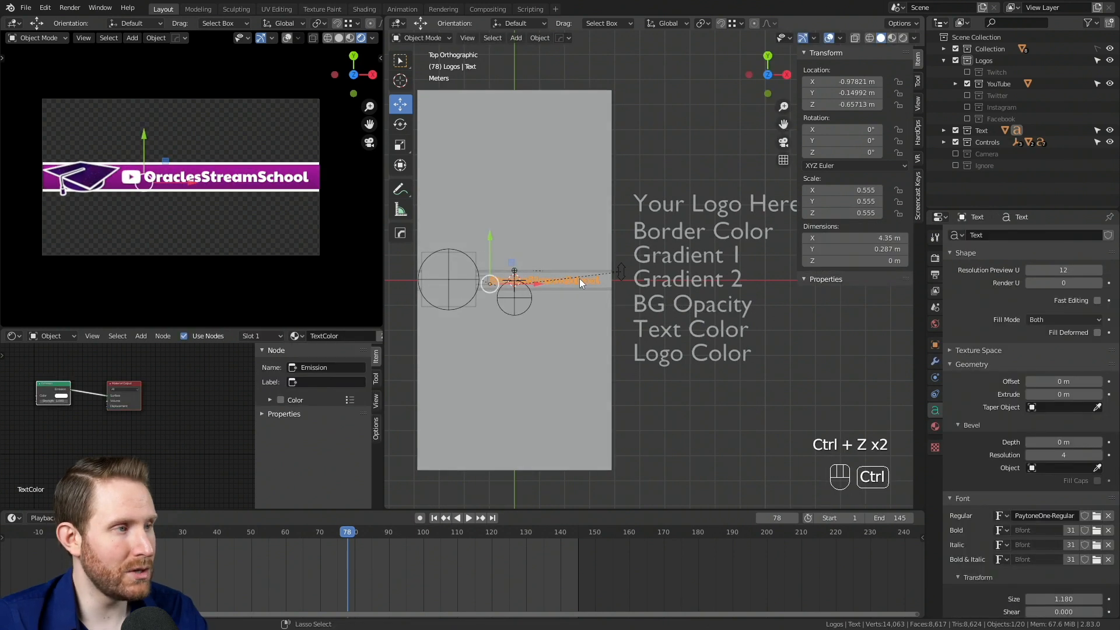
key("ctrl+shift+z")
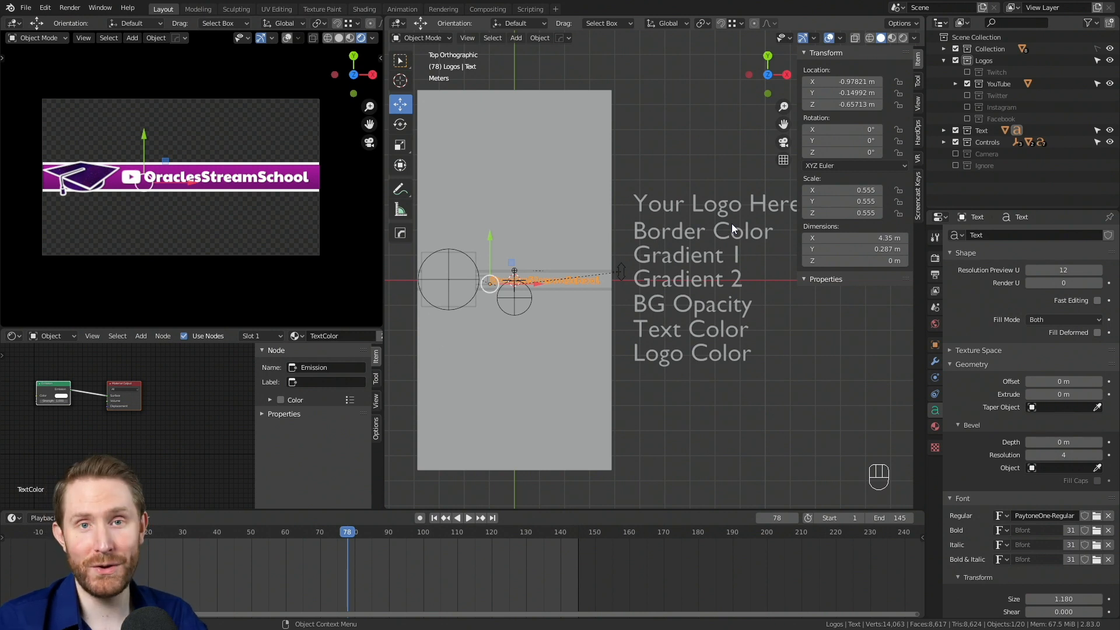
Try rotating the Logo Control empty by about 17° around the hat logo
left_click(446, 253)
key("r")
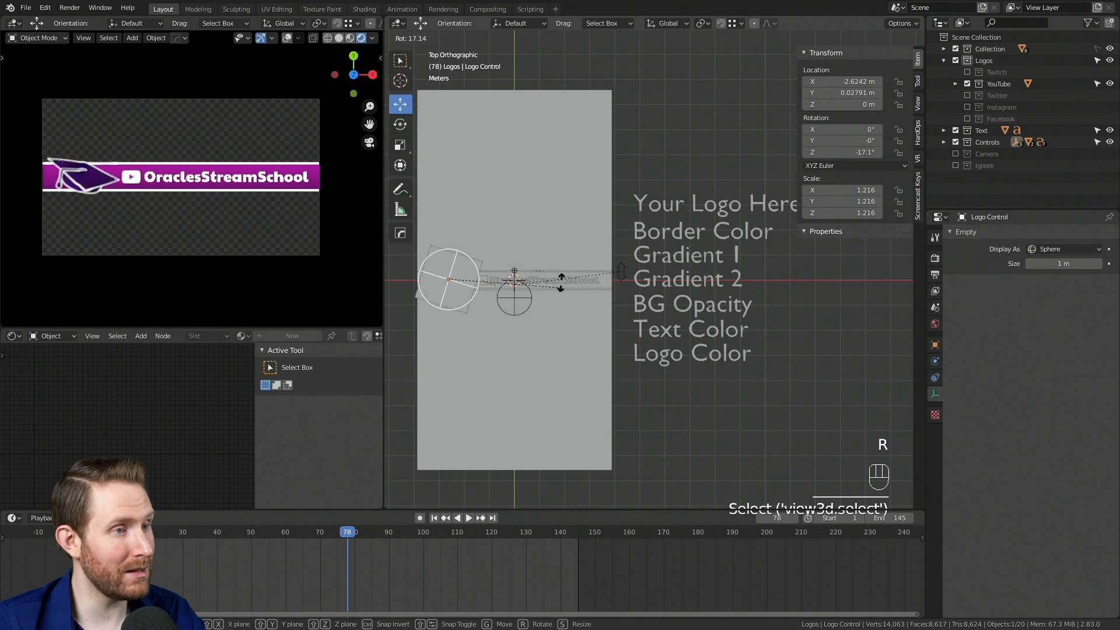
right_click(551, 230)
Move the Logo Control empty along X to about -0.88 m at frame 1 and insert a Location keyframe
left_click(434, 518)
left_click(468, 518)
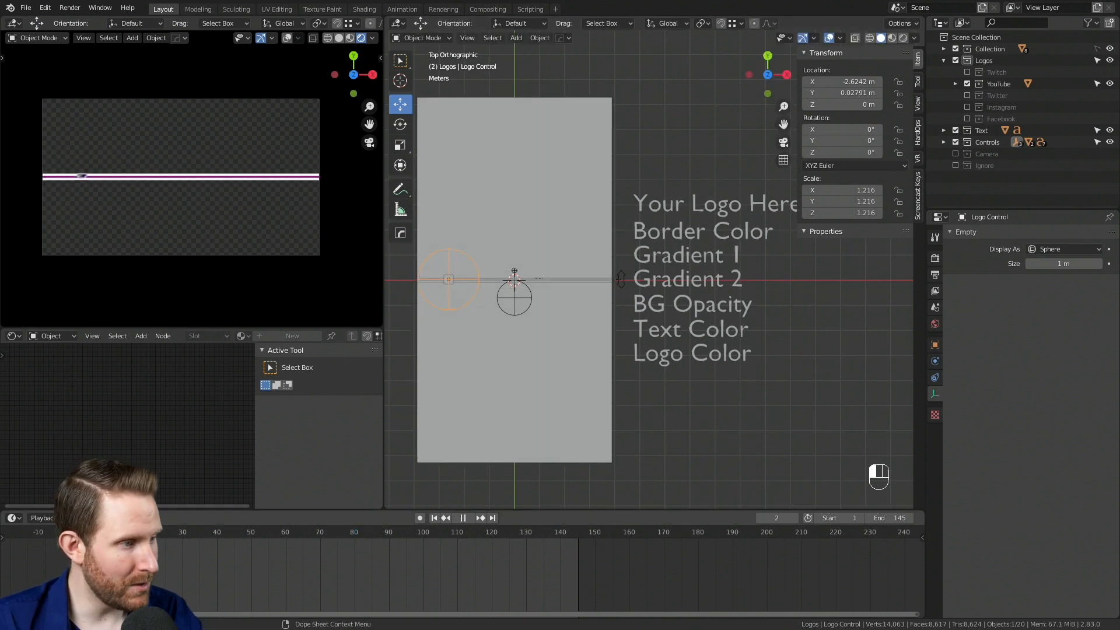
key("Escape")
key("g")
key("x")
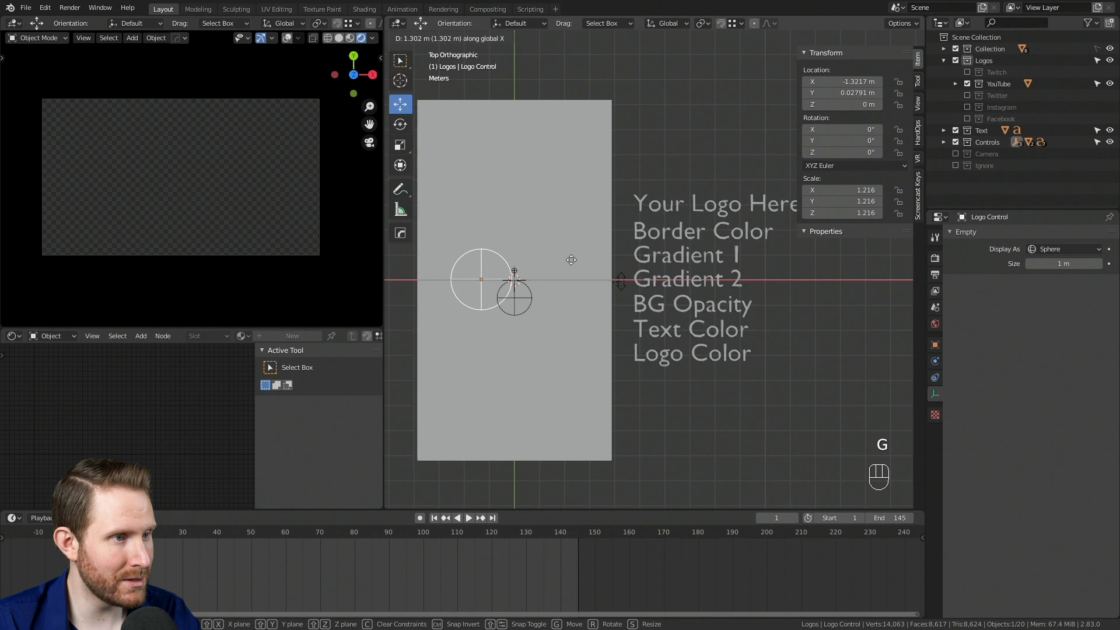
left_click(581, 261)
key("i")
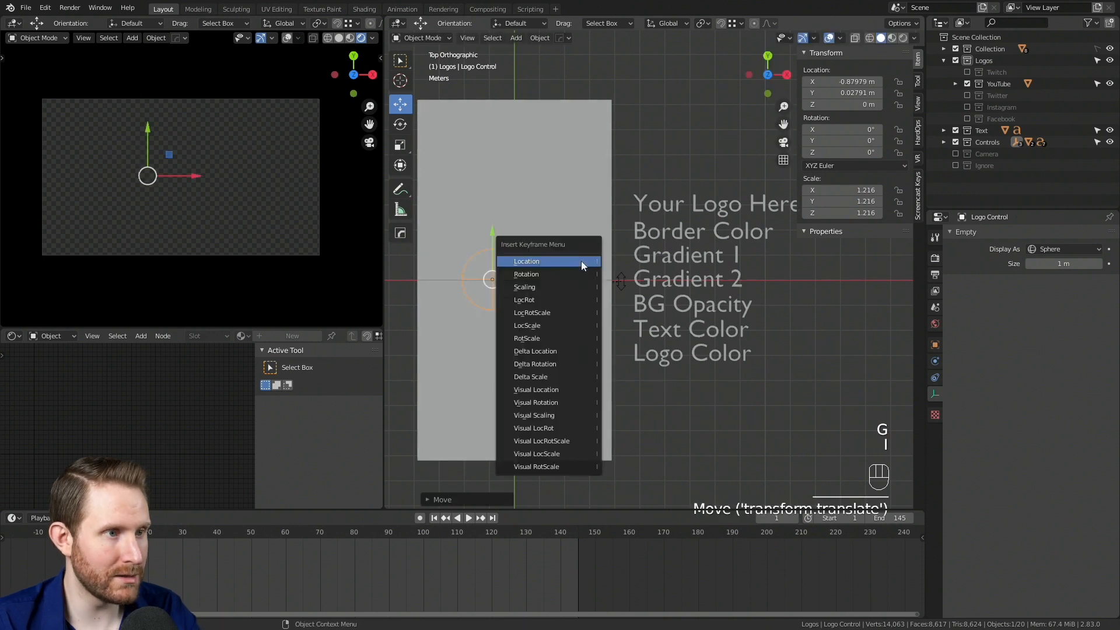
left_click(581, 260)
Move the Logo Control empty along X to about -2.55 m at frame 38 and keyframe its location
left_click(468, 518)
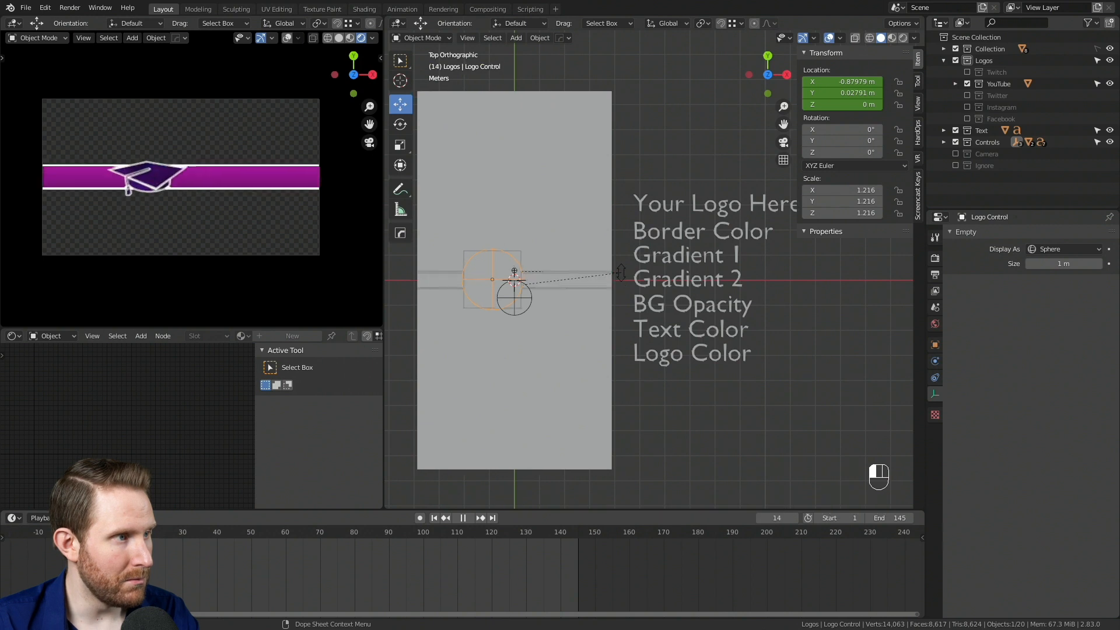
key("space")
key("g")
key("x")
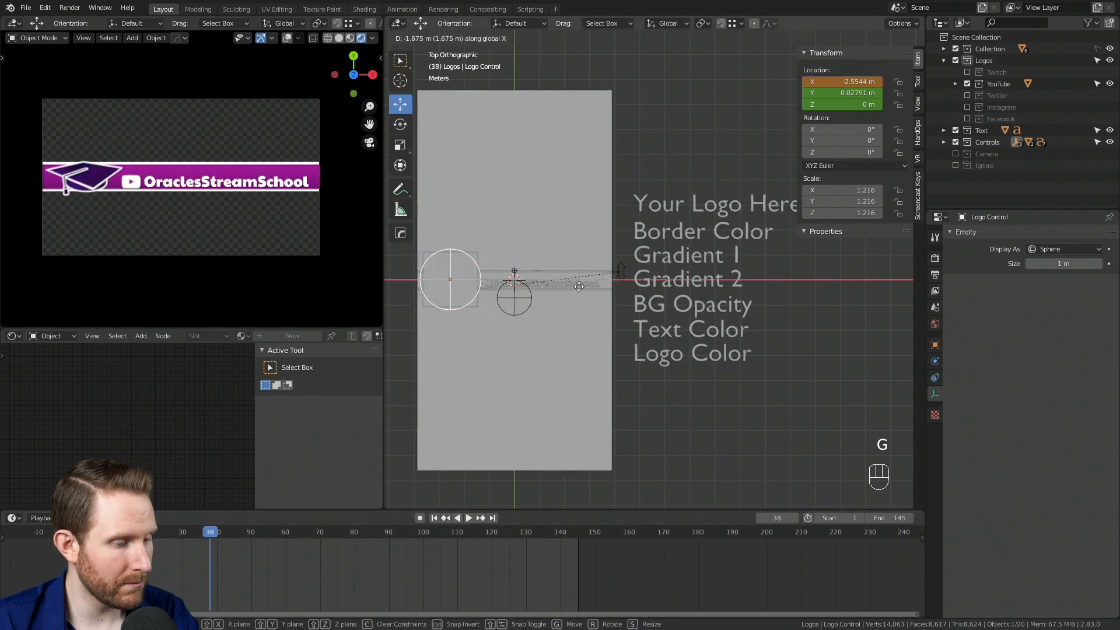
left_click(579, 285)
key("i")
key("shift+Left")
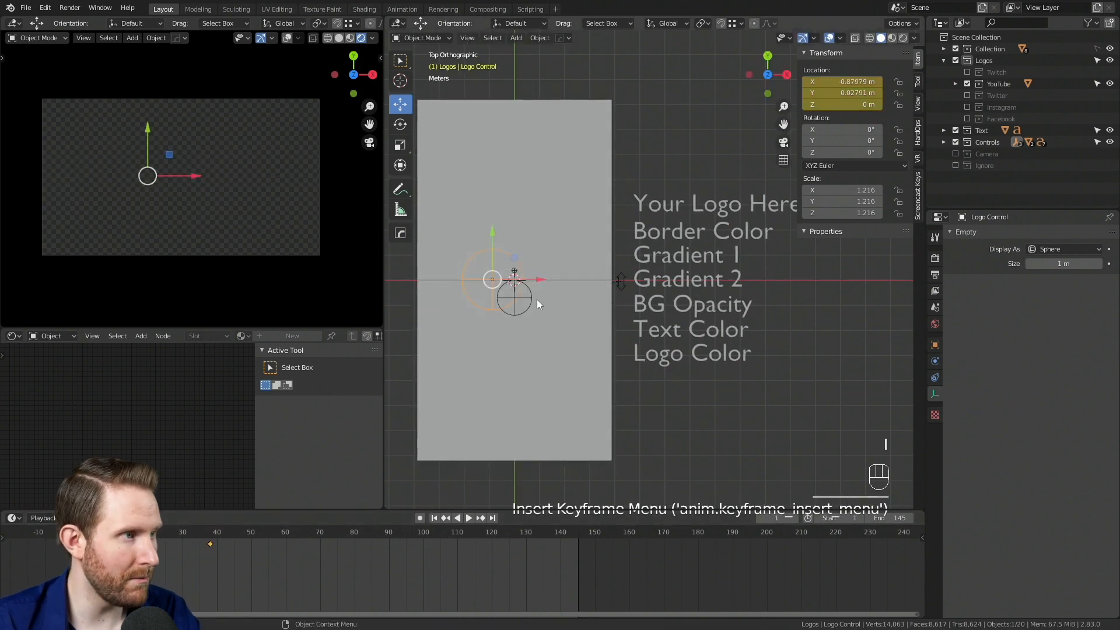
Play back the keyframed movement of the logo from frame 1
key("space")
key("space")
key("space")
key("space")
Undo the Logo Control's location keyframes and moves, and replay the banner animation
key("ctrl+z")
key("ctrl+z")
key("ctrl+z")
key("ctrl+z")
key("ctrl+z")
key("ctrl+z")
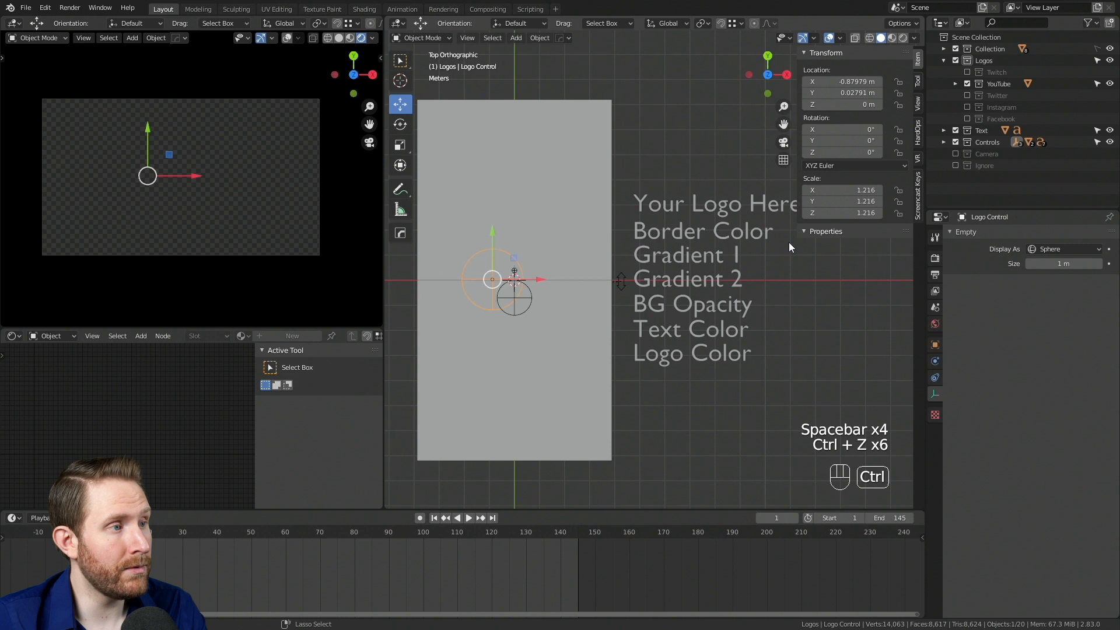
key("space")
key("space")
key("ctrl+z")
key("ctrl+z")
key("ctrl+z")
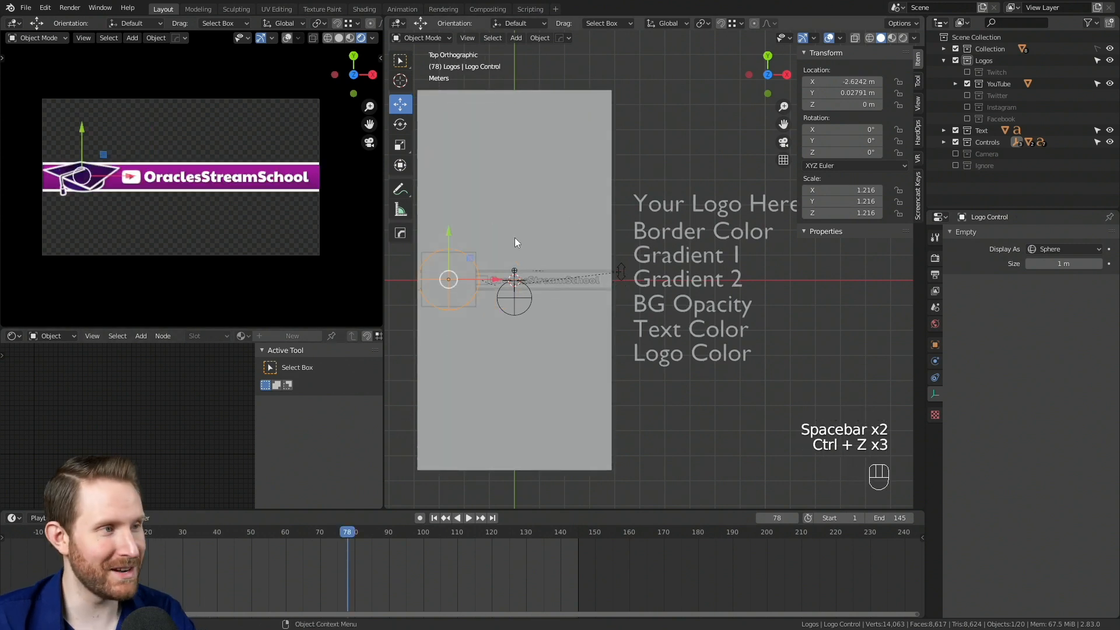
key("space")
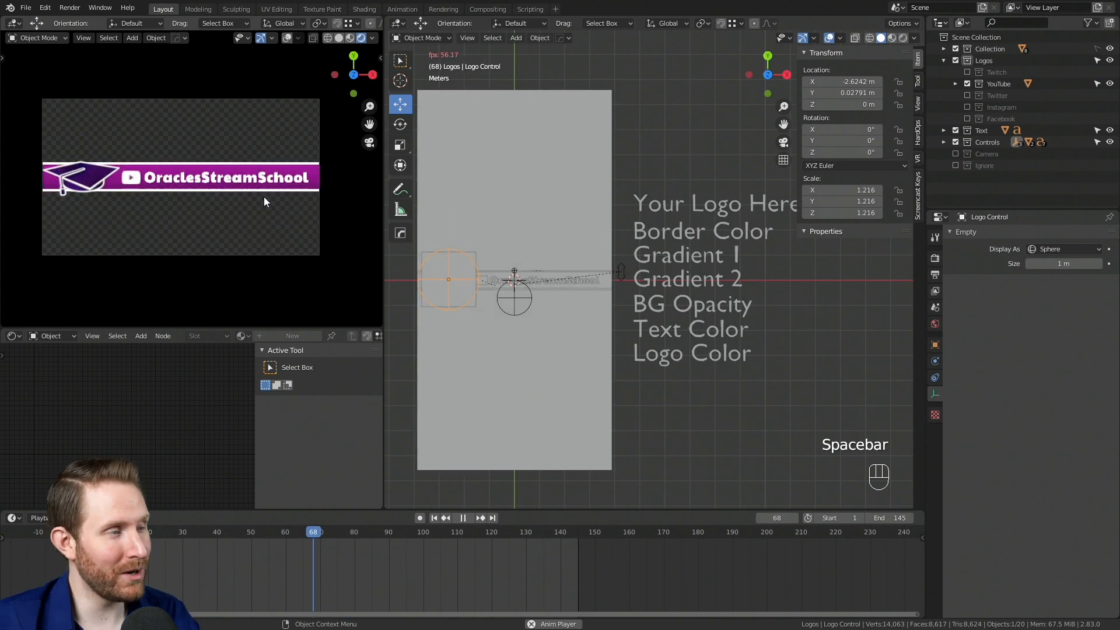
Import TexturesCom_ConcreteBare0383_M.jpg as an image plane with an Emit material
key("space")
middle_click_drag(677, 330, 562, 219)
middle_click_drag(513, 257, 577, 265)
key("KP_7")
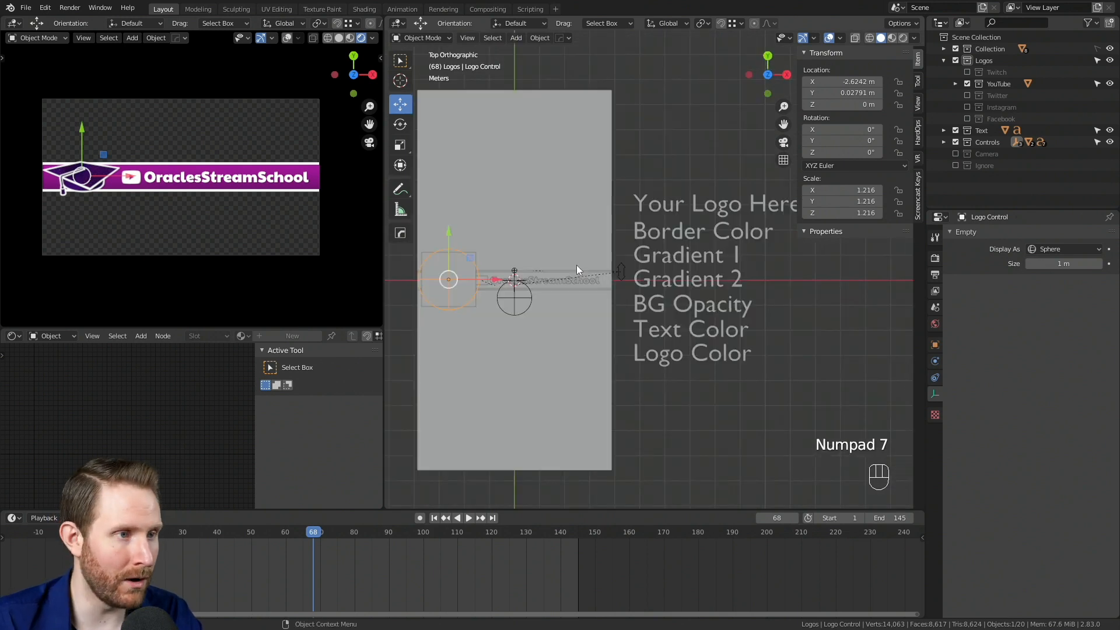
left_click(28, 9)
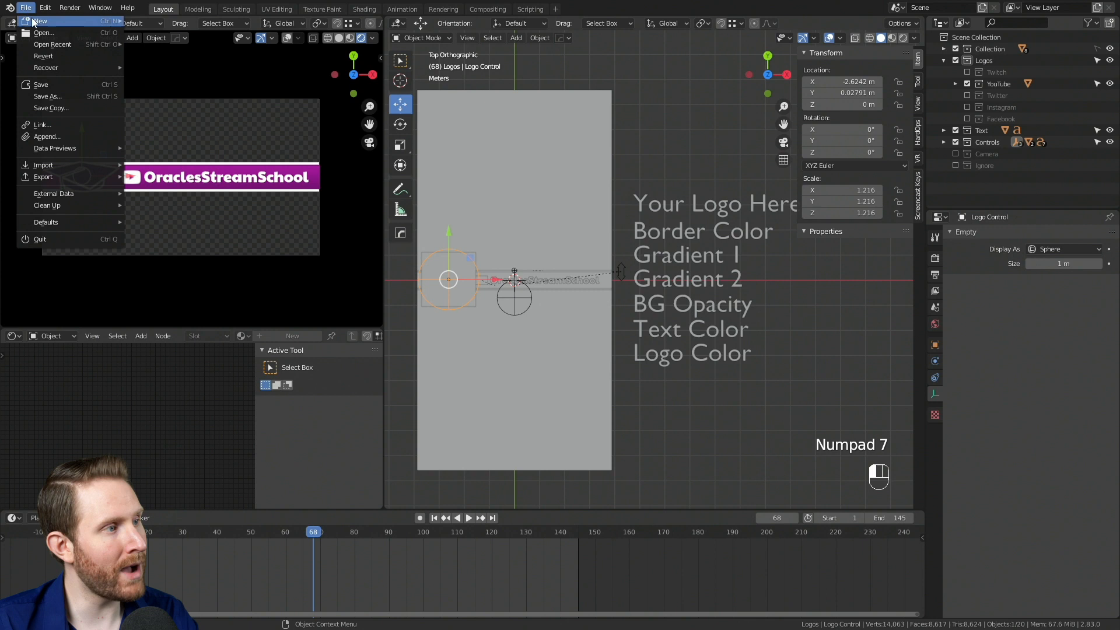
mouse_move(48, 167)
left_click(195, 282)
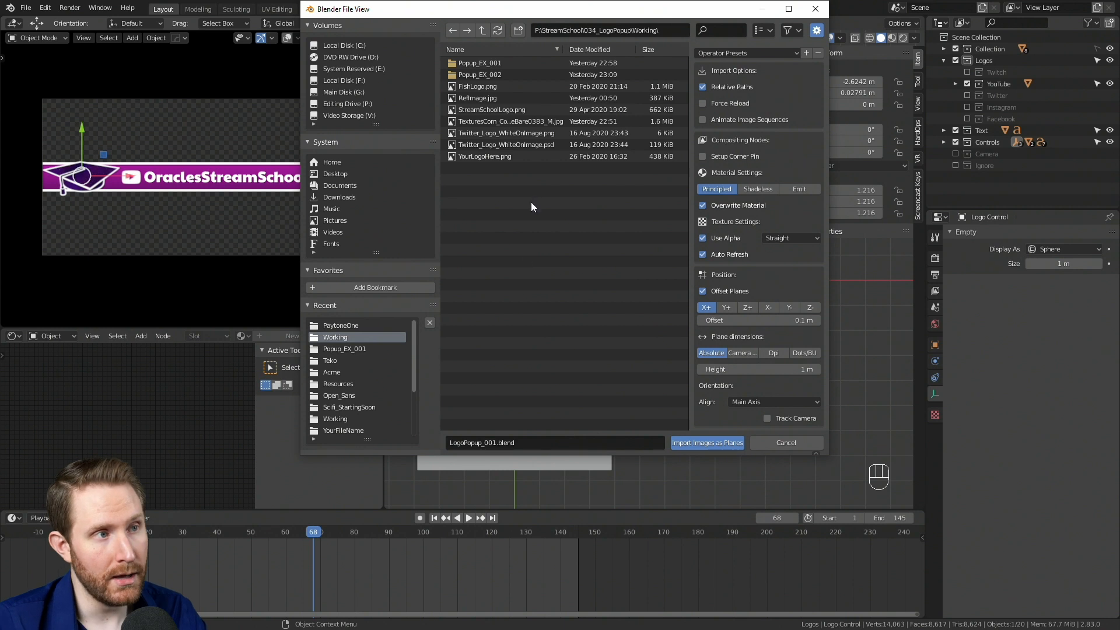
left_click(503, 120)
left_click(799, 189)
left_click(684, 443)
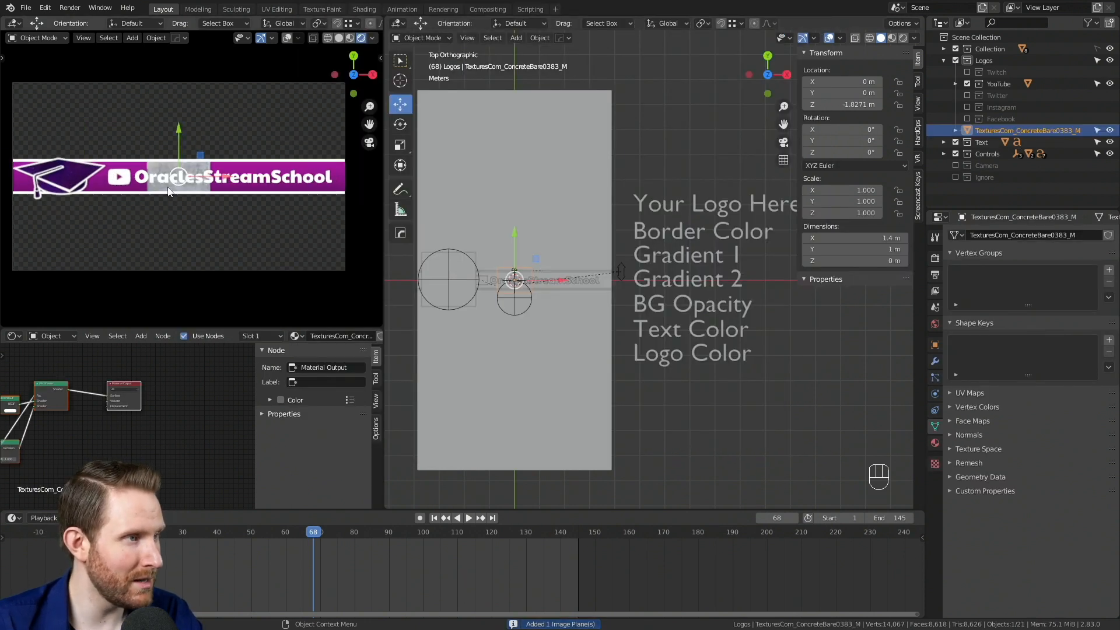
Scale the concrete image plane up to about 5.42 so it covers the whole banner
scroll(172, 177, "up", 2)
scroll(622, 269, "down", 1)
key("s")
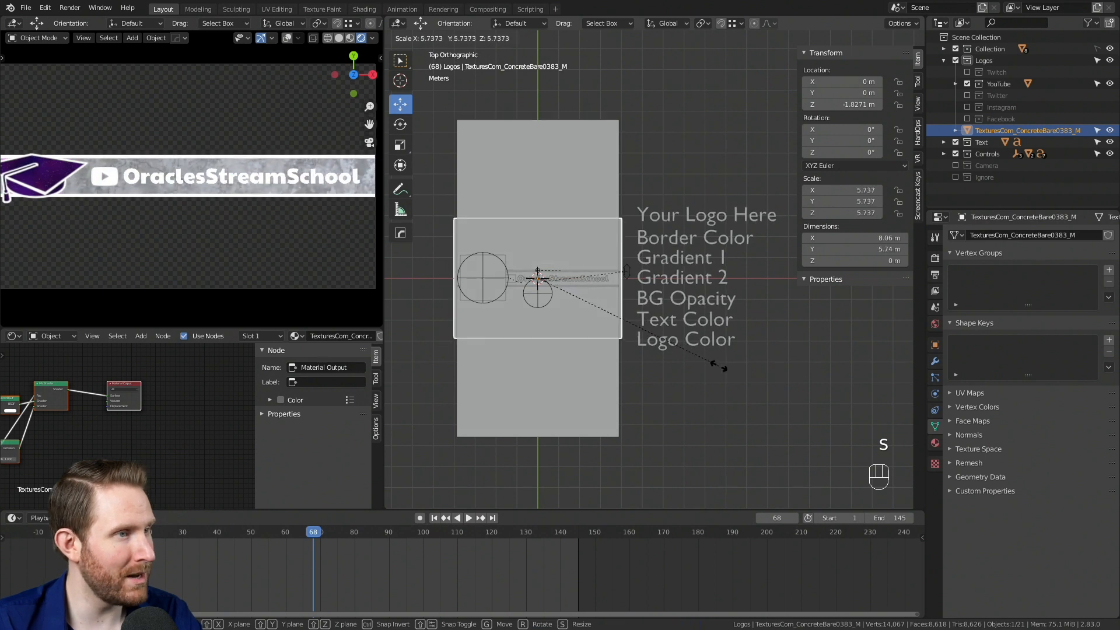
left_click(708, 364)
Move the concrete material's Image Texture node aside and insert a ColorRamp between its color output and the Emission shader
scroll(125, 402, "down", 3)
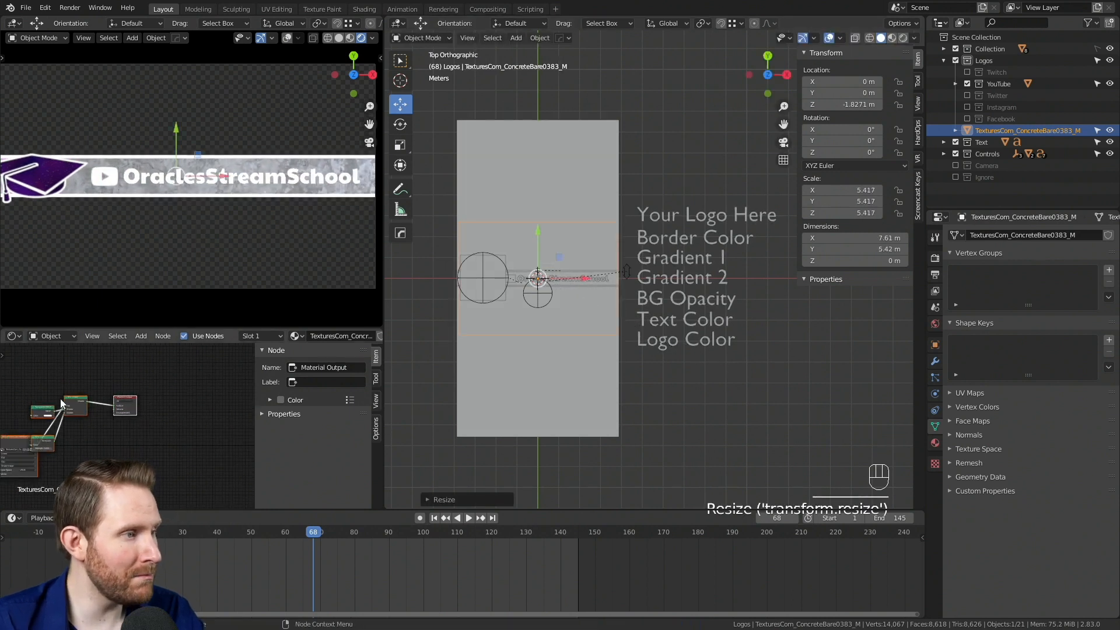
middle_click_drag(43, 403, 201, 417)
scroll(195, 429, "up", 4)
left_click(161, 419)
key("g")
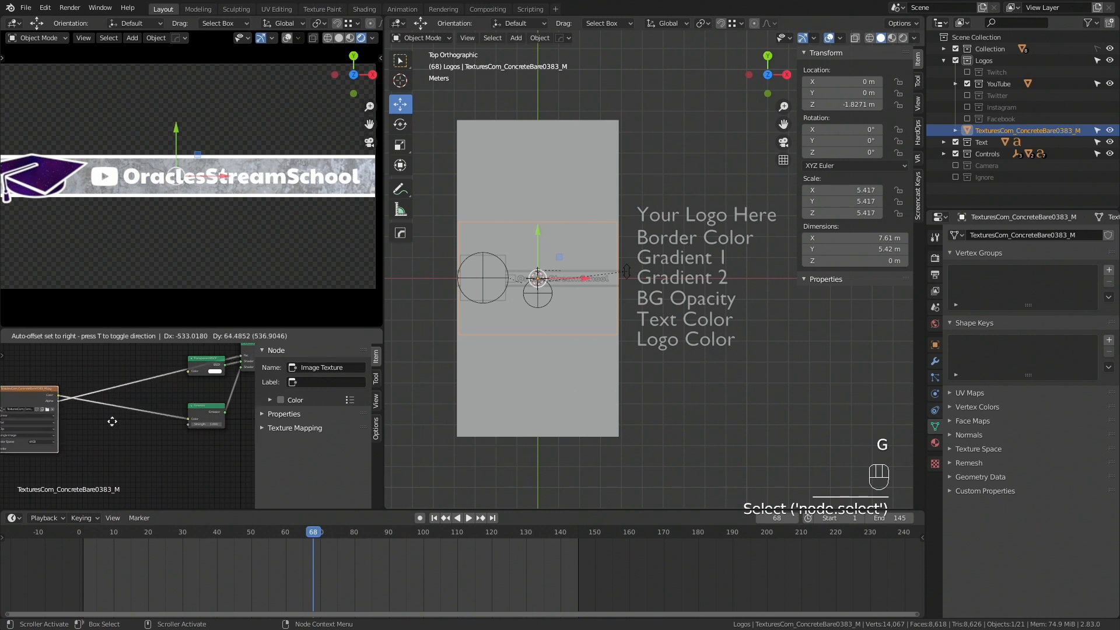
left_click(120, 414)
key("shift+a")
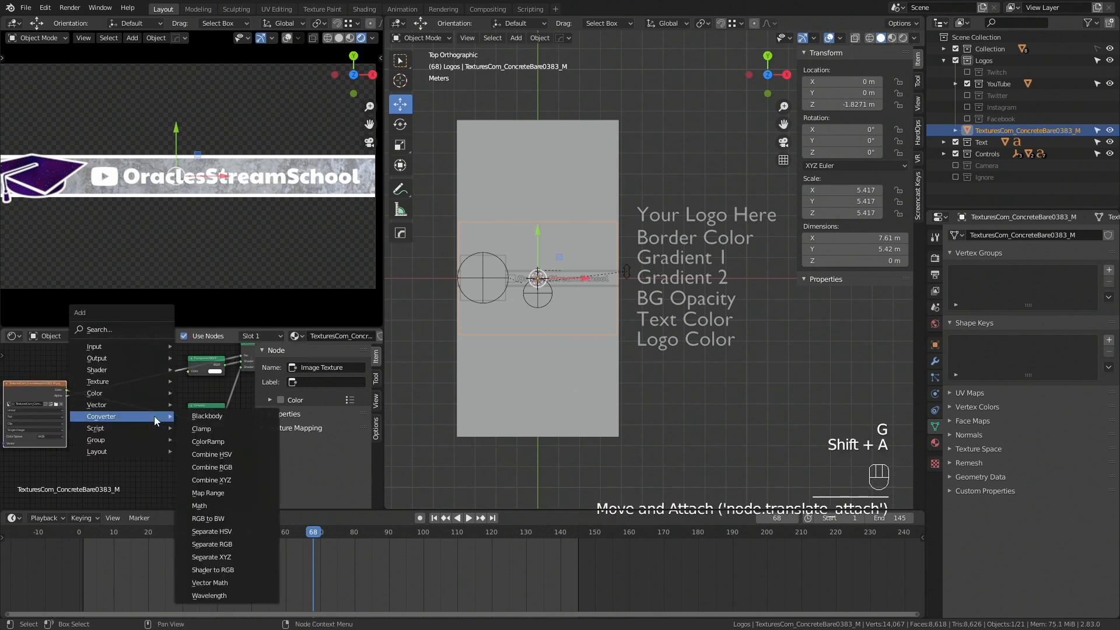
mouse_move(115, 394)
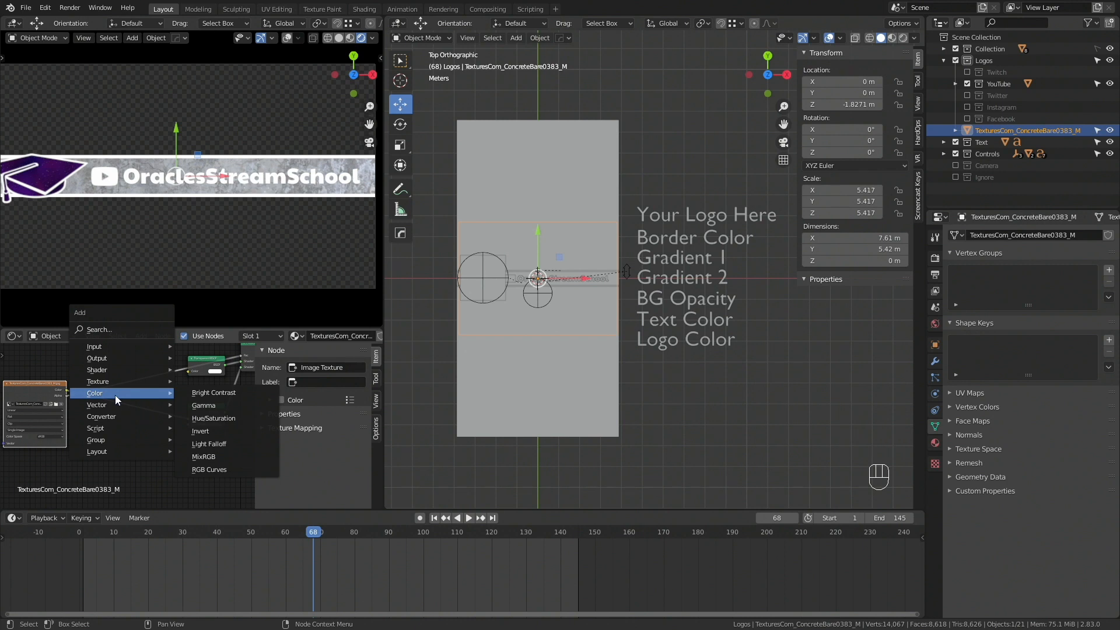
mouse_move(114, 416)
left_click(207, 430)
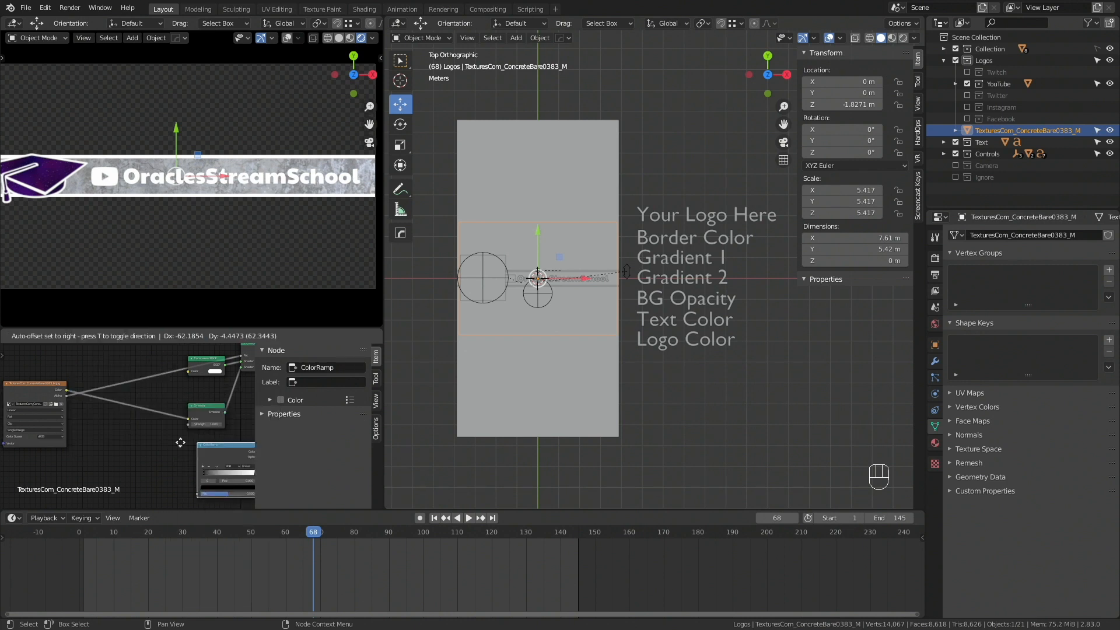
left_click(65, 393)
Recolor the ColorRamp from dark purple sampled off the logo, with that stop at 0.082, to bright magenta
mouse_move(91, 447)
left_mouse_down()
mouse_move(111, 450)
mouse_move(98, 450)
left_mouse_up()
left_click(109, 466)
left_click(155, 465)
left_click(158, 428)
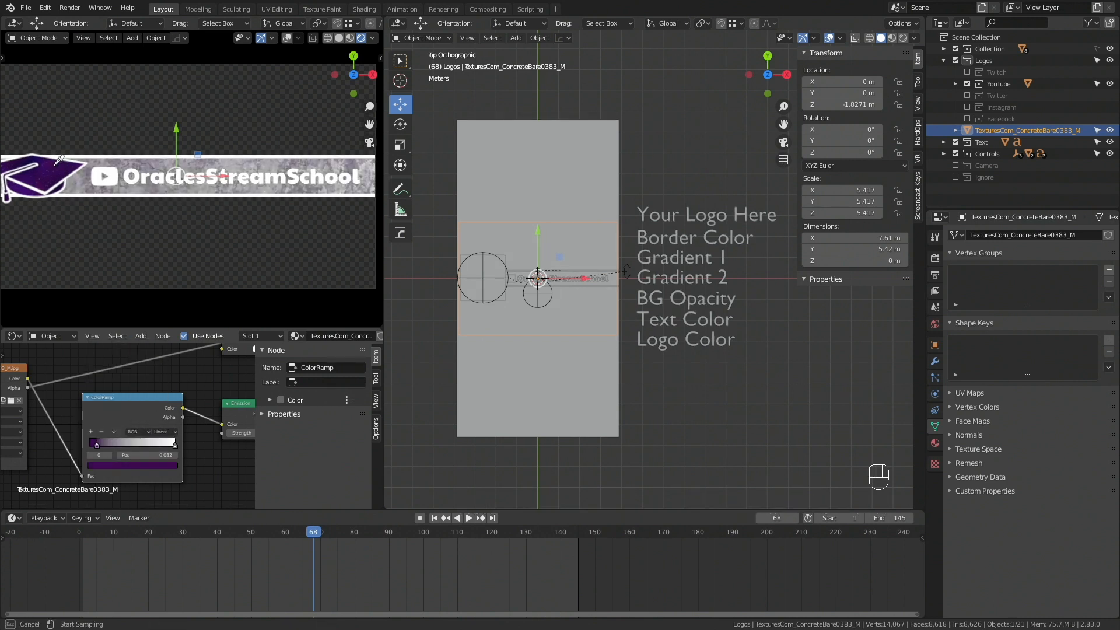
left_click(57, 162)
left_click(169, 464)
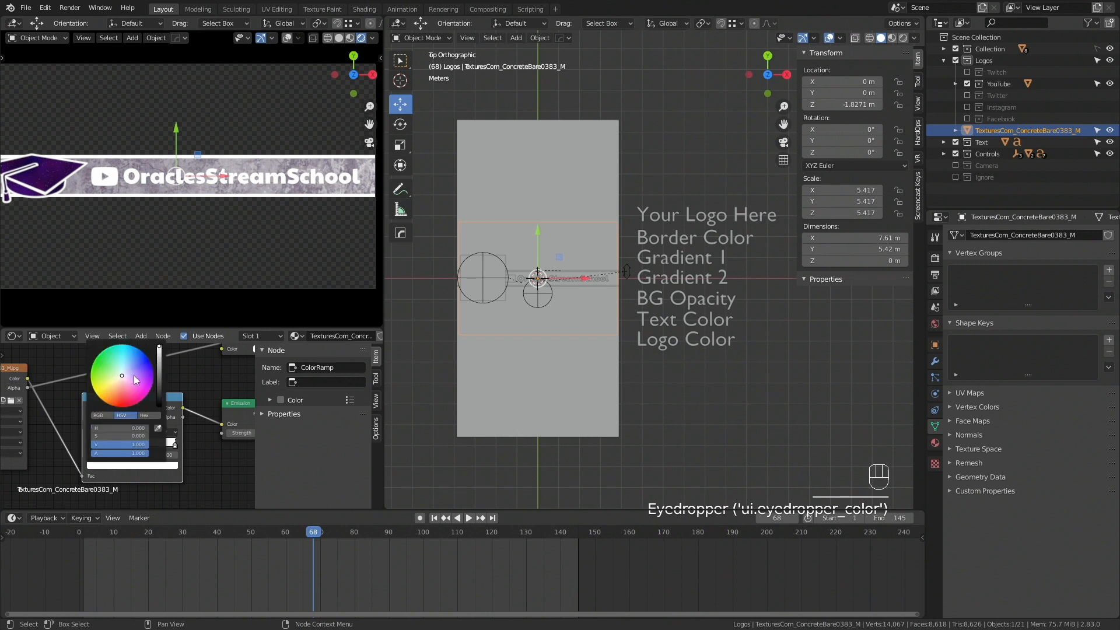
left_click_drag(132, 361, 149, 391)
Play back the popup animation to review the purple concrete background
scroll(109, 235, "down", 3)
mouse_move(110, 235)
middle_mouse_down("shift")
mouse_move(85, 247)
mouse_move(125, 232)
middle_mouse_up("shift")
scroll(84, 247, "up", 1)
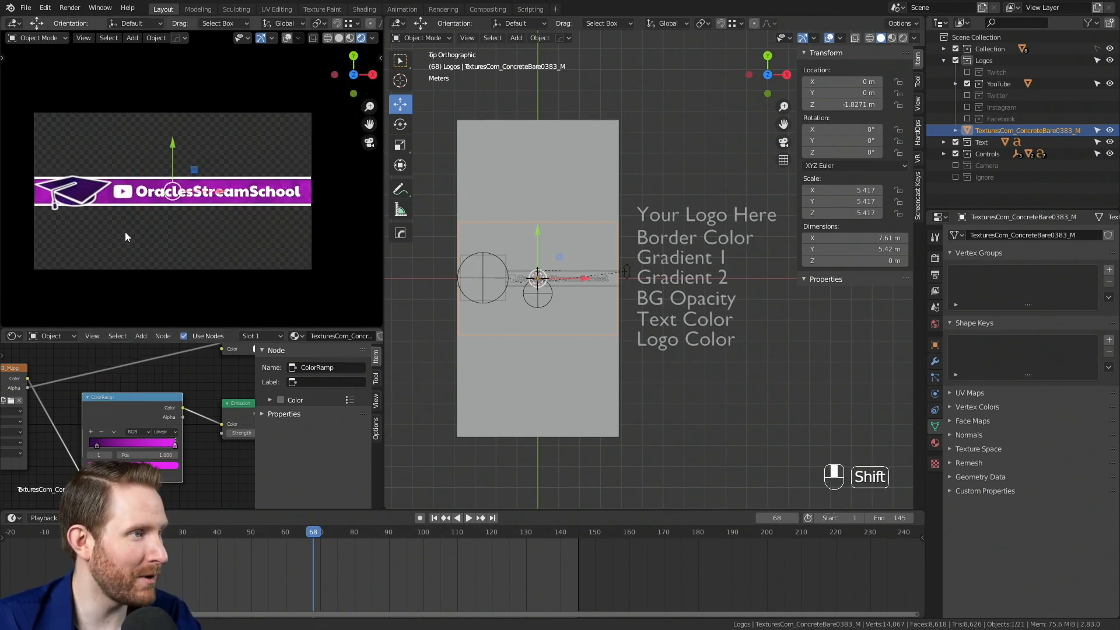
scroll(173, 236, "up", 1)
key("space")
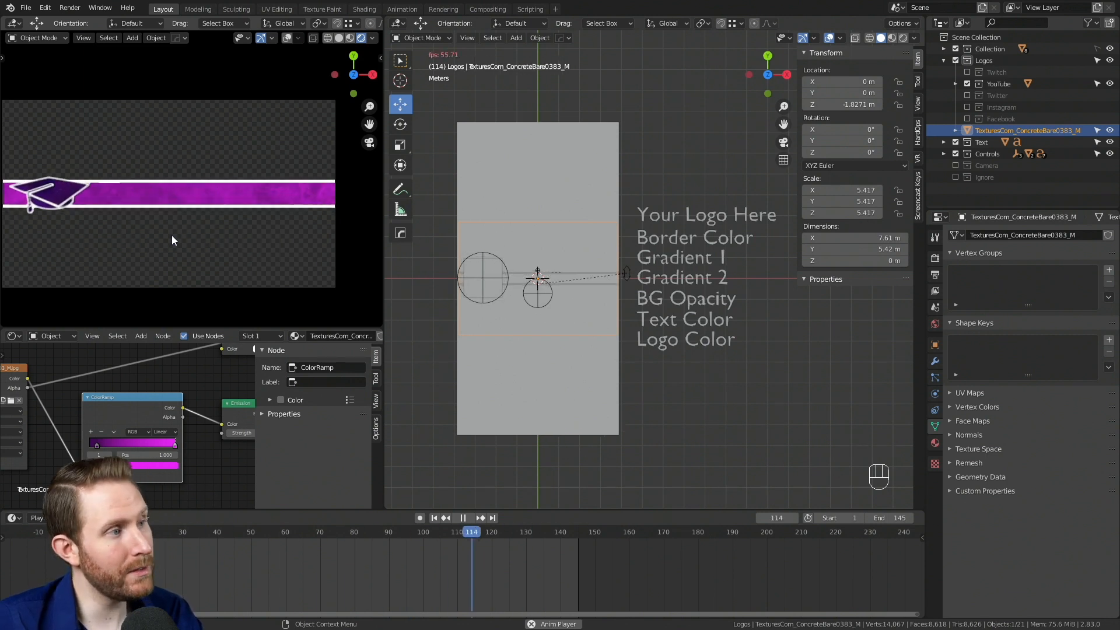
key("space")
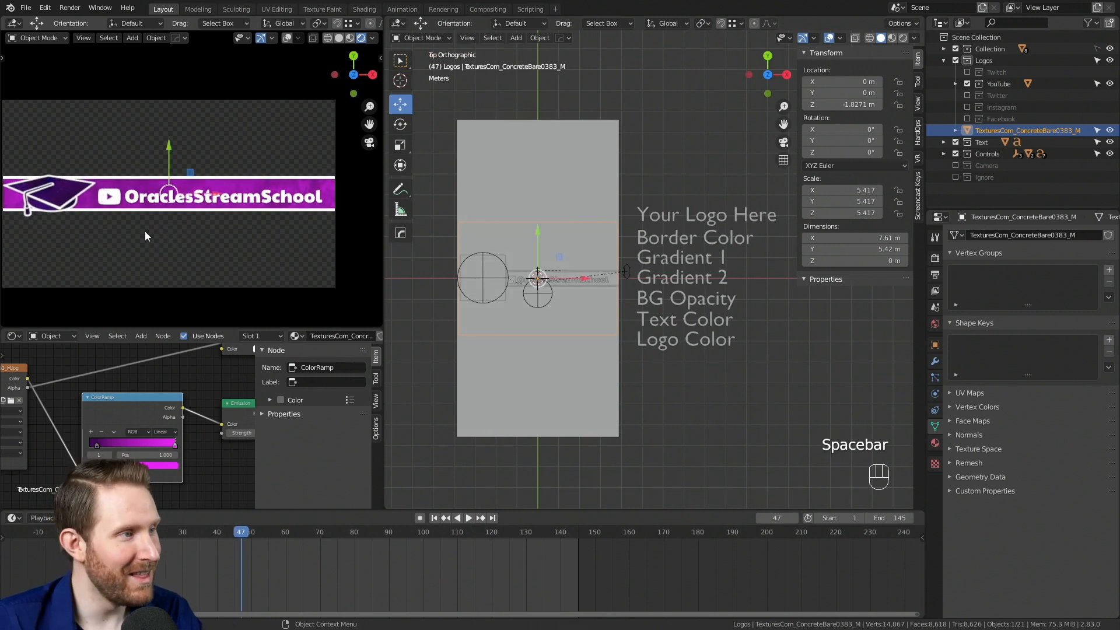
Move the Border Width Control to about X 4.355 m, Y 0.568 m to change the banner's border thickness
scroll(148, 232, "up", 2)
scroll(142, 212, "down", 3)
scroll(206, 212, "up", 3)
middle_click_drag(142, 212, 208, 213, "shift")
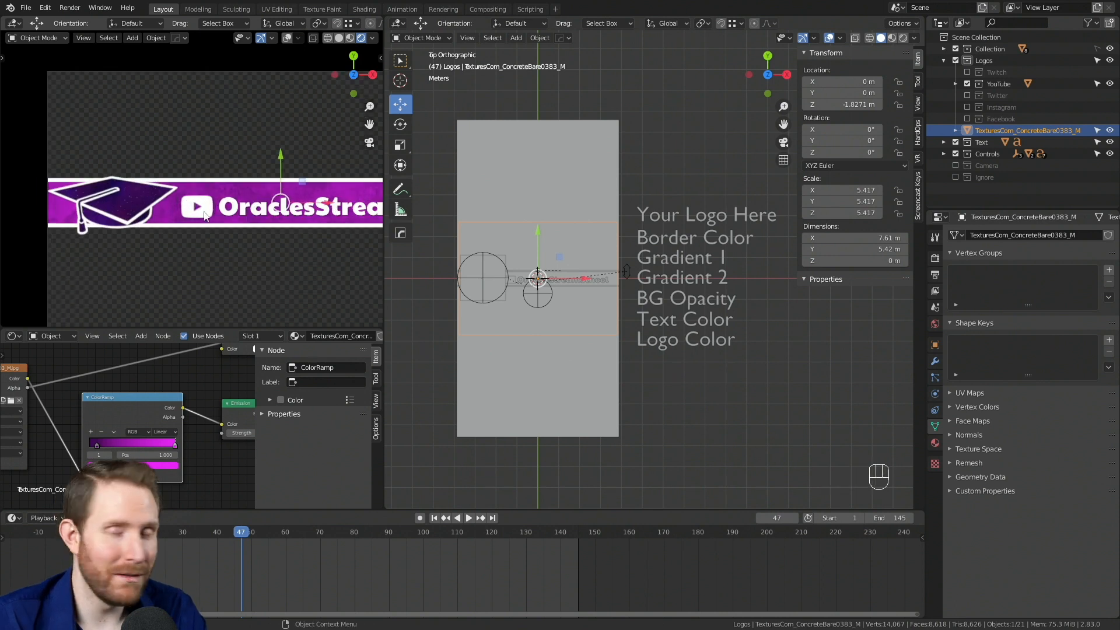
scroll(225, 217, "up", 3)
scroll(209, 213, "up", 2)
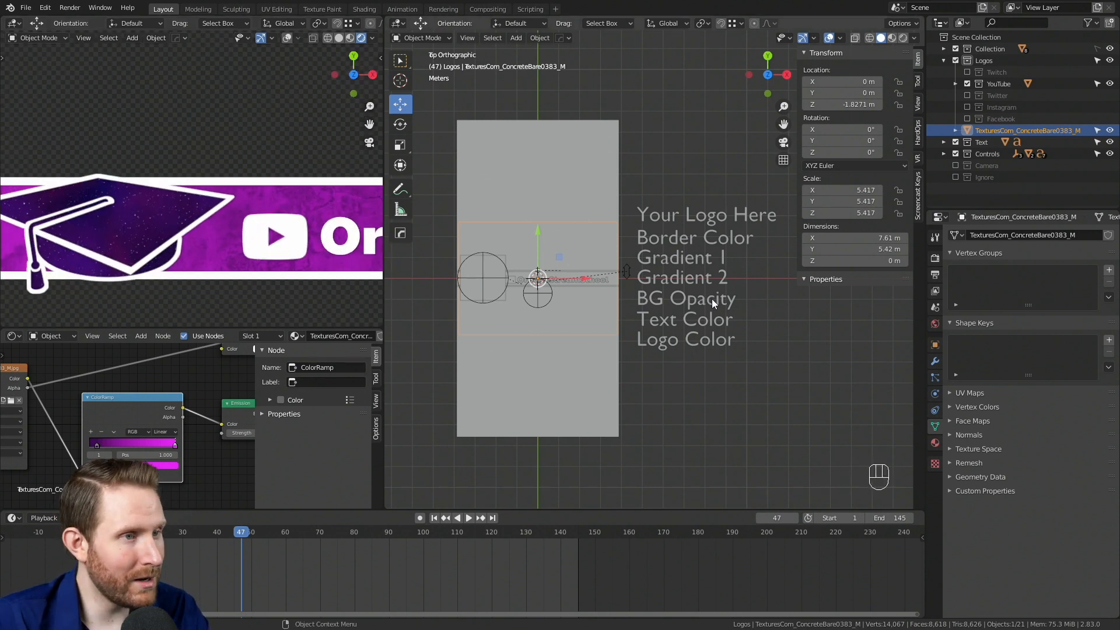
left_click(628, 275)
key("g")
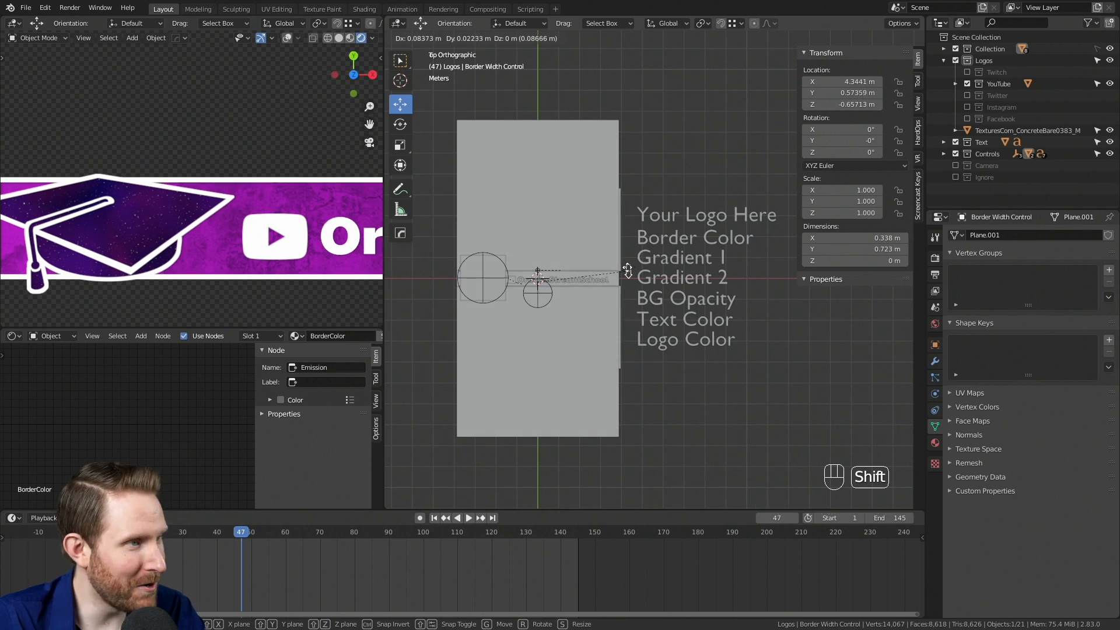
left_click(628, 272)
Play back the whole banner animation to check the adjusted border thickness
scroll(232, 237, "down", 4)
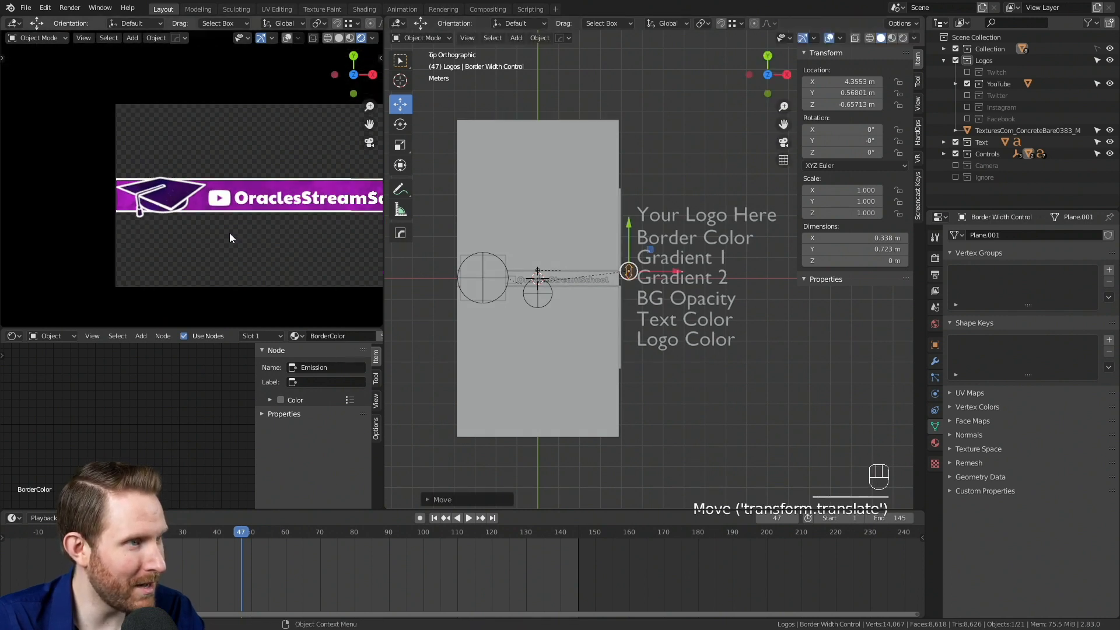
key("space")
middle_click_drag(292, 235, 282, 240, "shift")
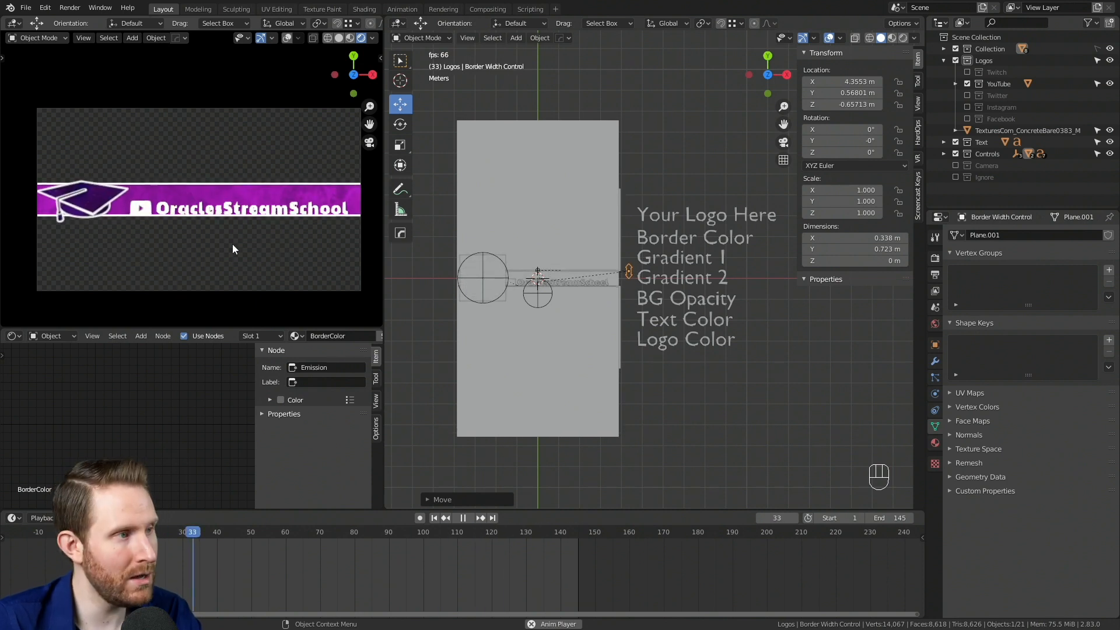
key("space")
Lower the Background Size Control along Y to about 0.338 m to make the banner background narrower
middle_click_drag(502, 274, 529, 257, "shift")
scroll(529, 257, "up", 5)
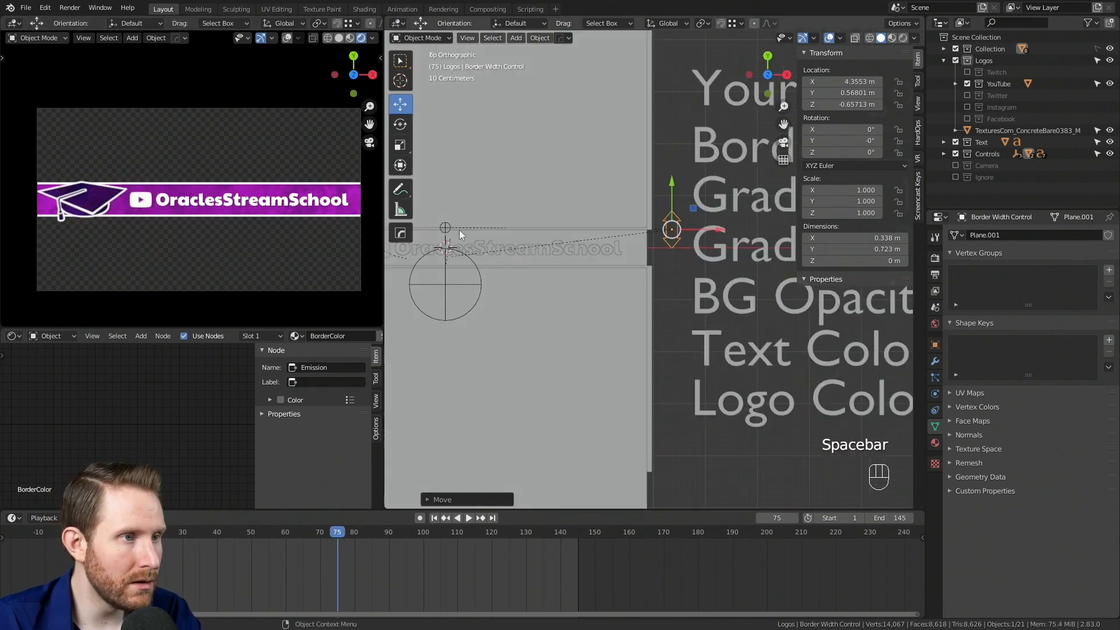
middle_click_drag(459, 230, 598, 259, "shift")
scroll(593, 261, "up", 1)
left_click(578, 254)
left_click_drag(579, 217, 585, 234)
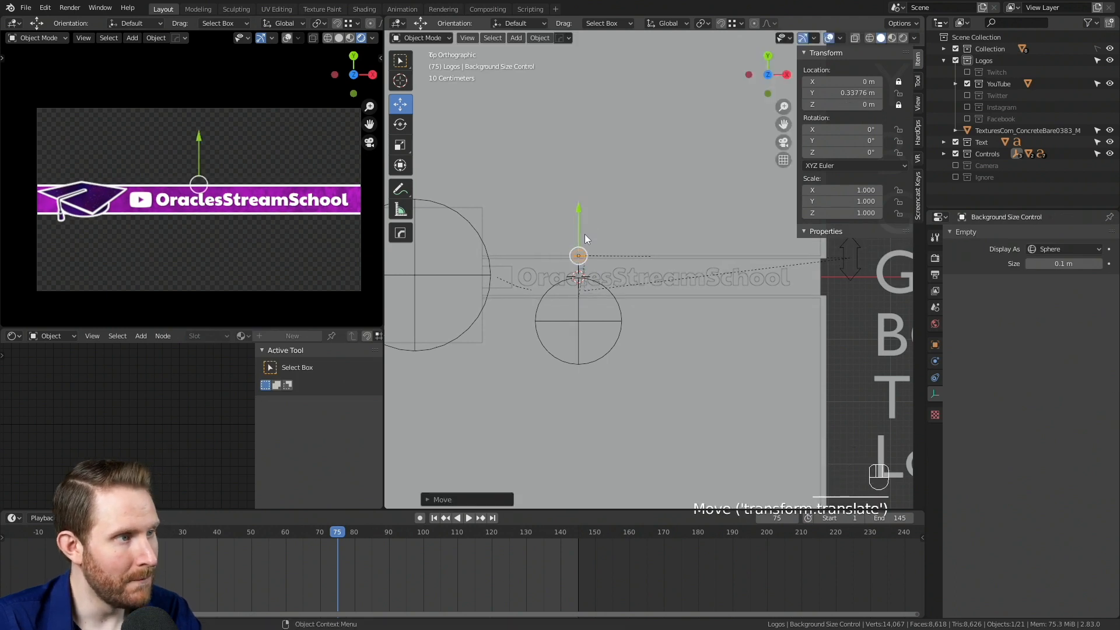
scroll(586, 253, "down", 5)
middle_click_drag(587, 254, 486, 263, "shift")
scroll(537, 273, "up", 1)
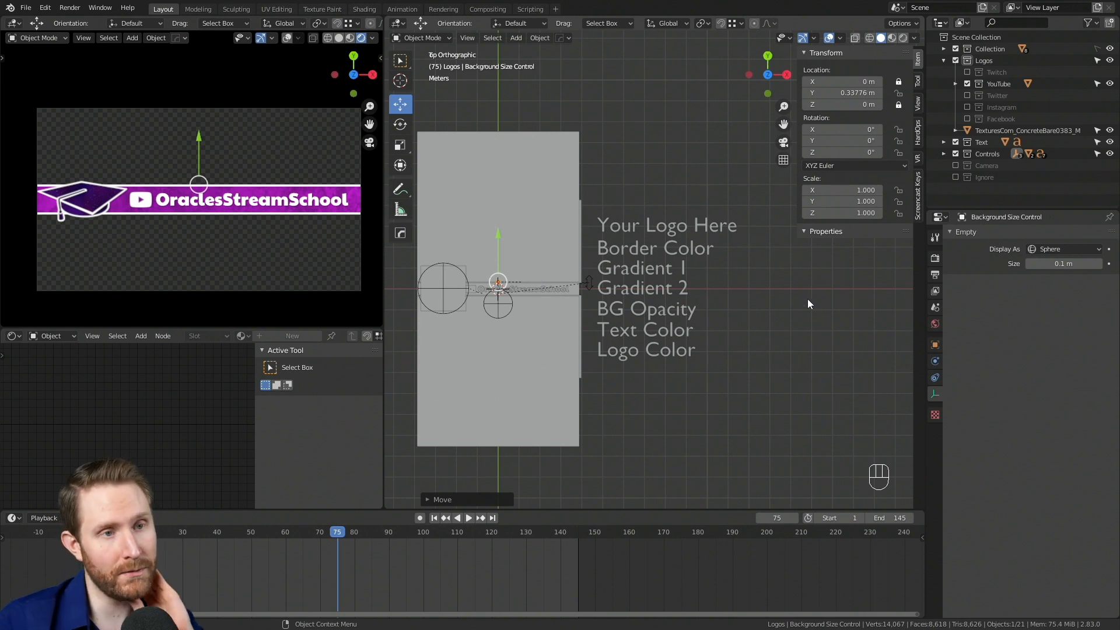
Set the scene's render output to FFmpeg video with a WebM container
left_click(935, 275)
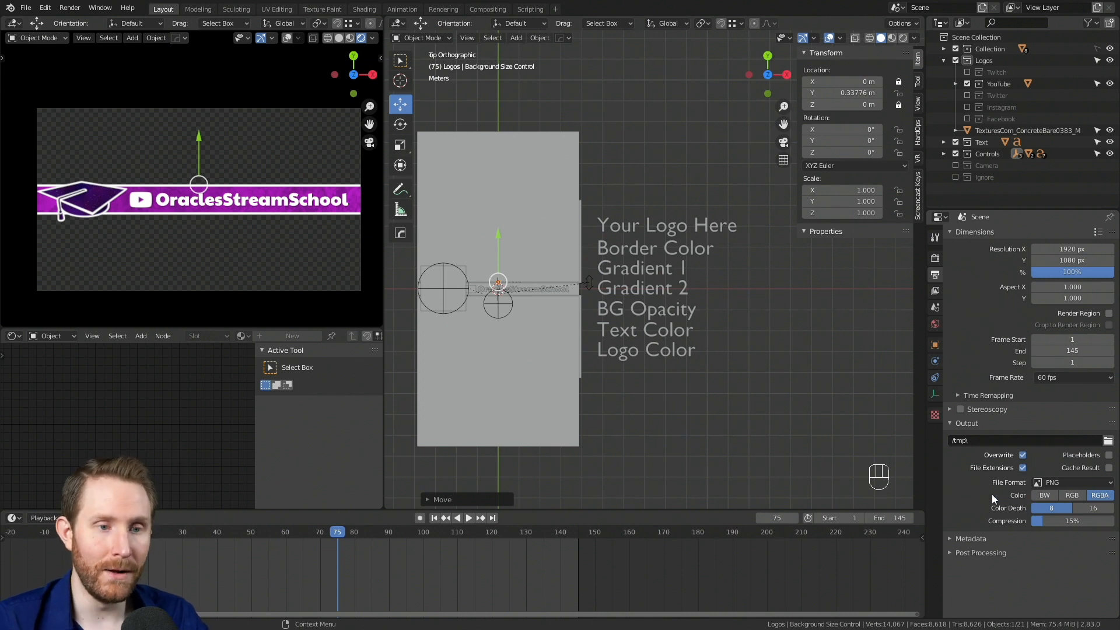
left_click(1046, 483)
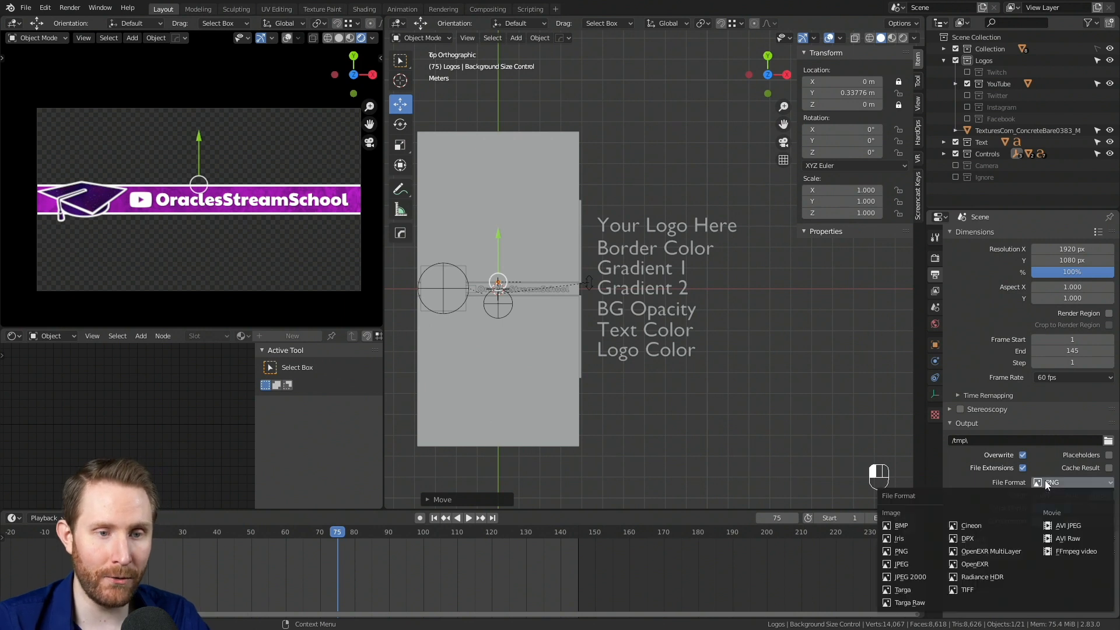
left_click(1063, 552)
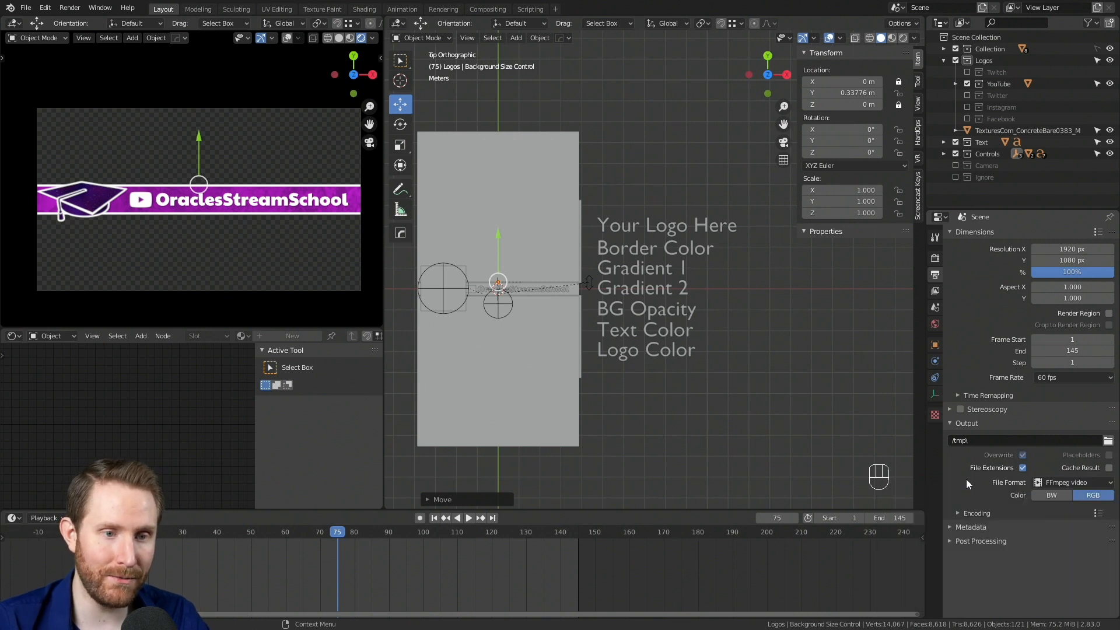
left_click(958, 513)
scroll(970, 448, "down", 4)
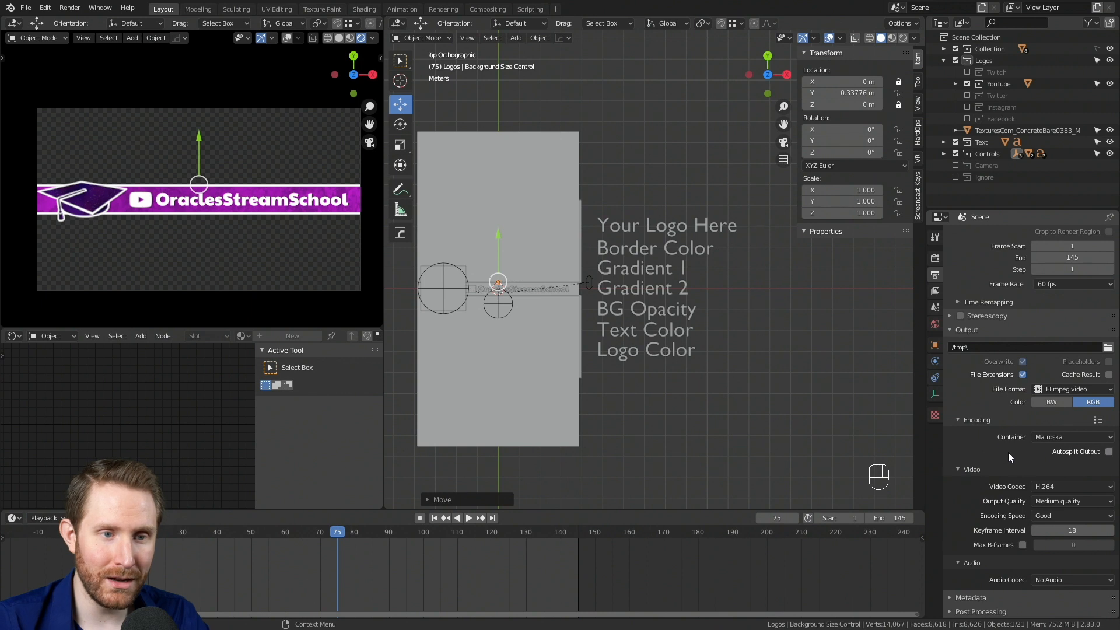
left_click(1073, 437)
left_click(1055, 560)
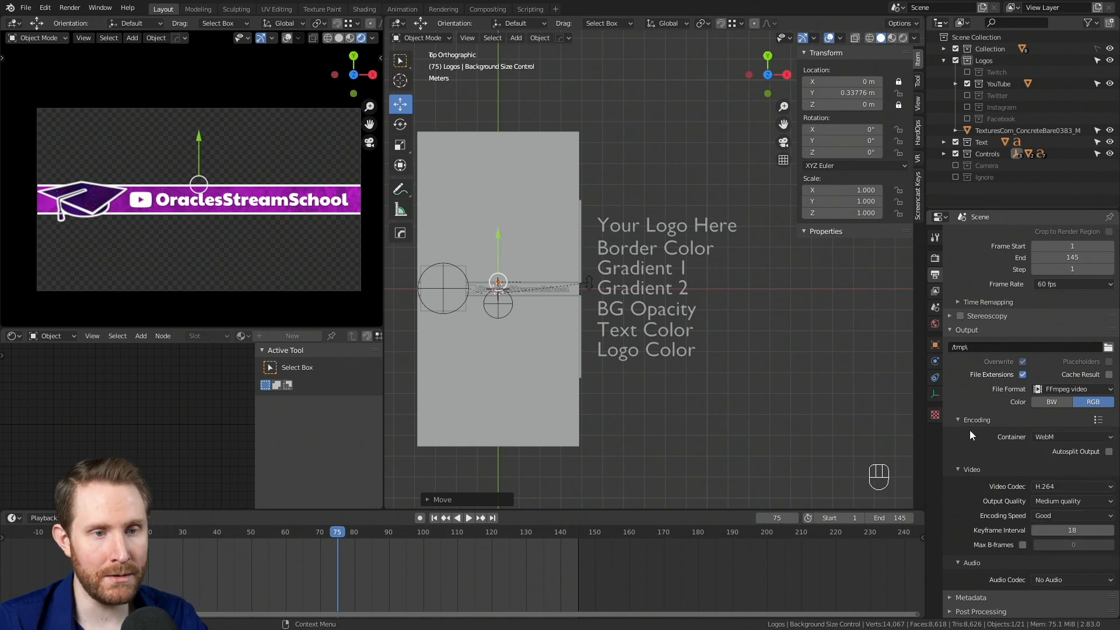
Set the video codec to WEBM / VP9 and the audio codec to Vorbis
left_click(1061, 487)
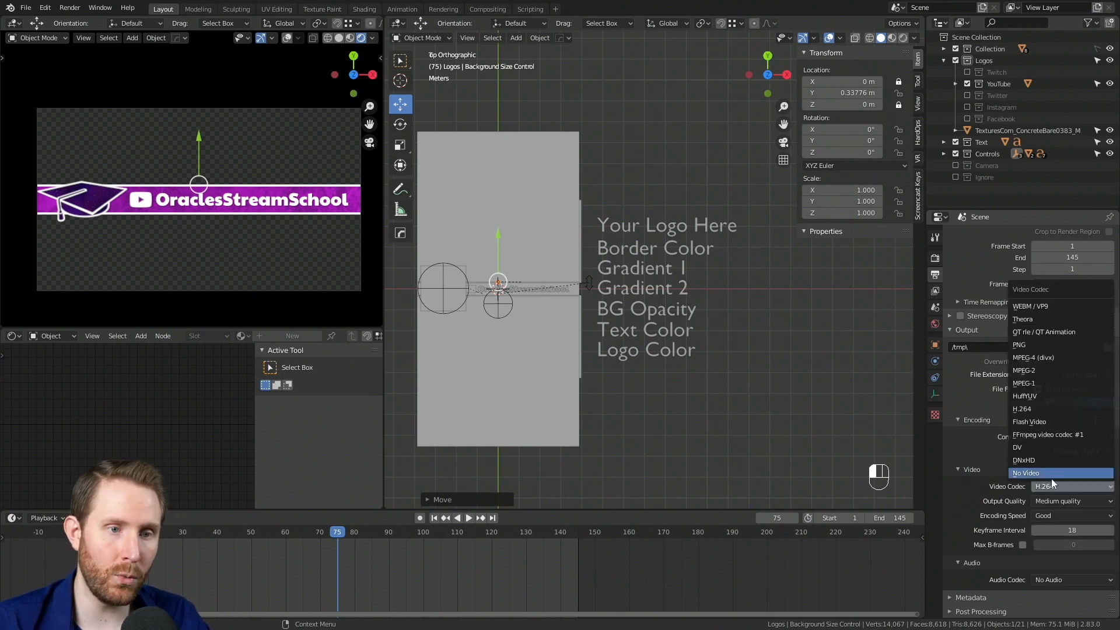
left_click(1030, 307)
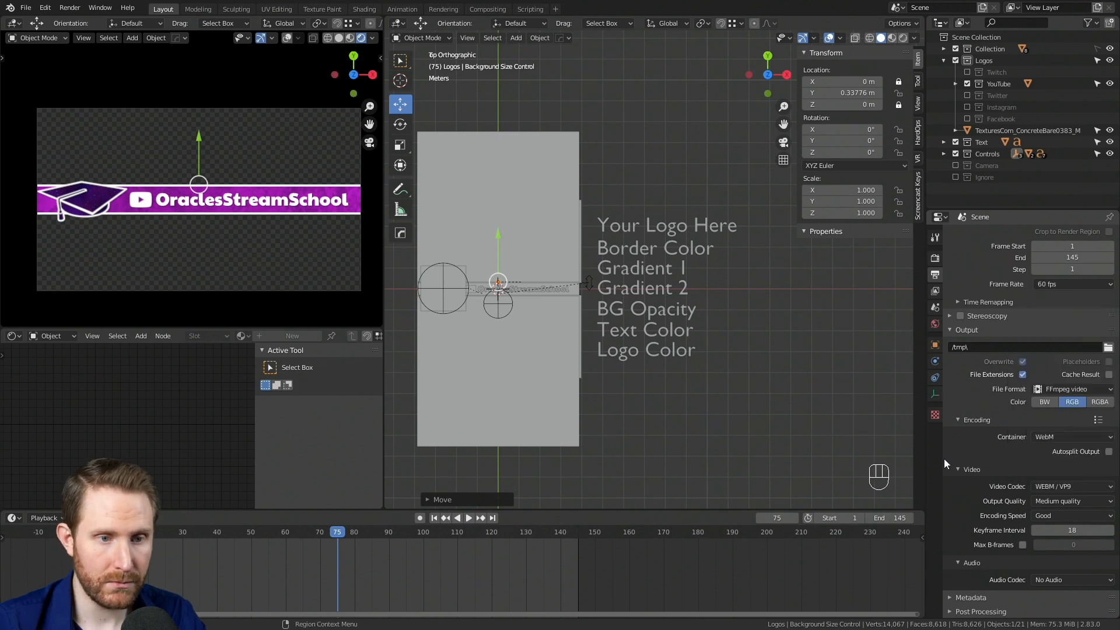
left_click(1052, 580)
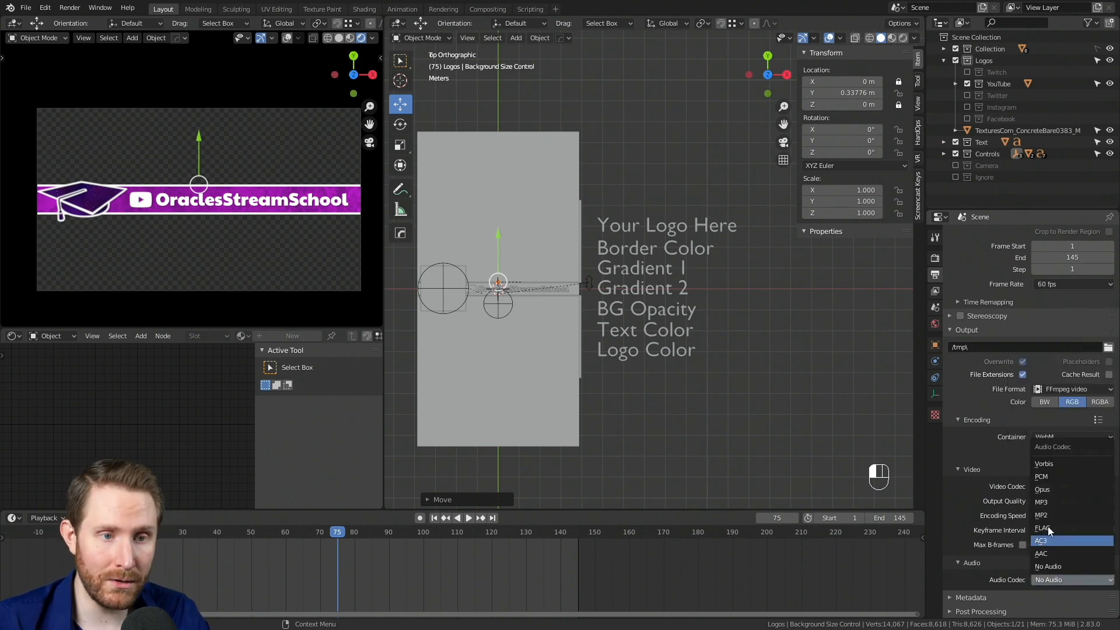
left_click(1047, 464)
Set the render output's colour mode to RGBA and change its file format to PNG
scroll(1026, 461, "up", 4)
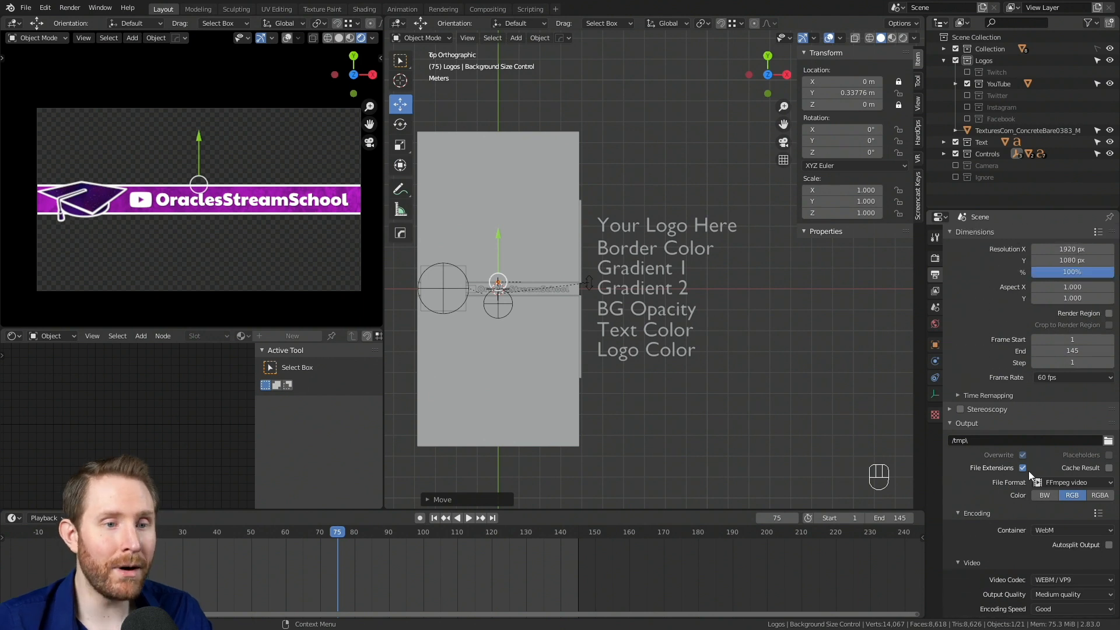
left_click(1099, 495)
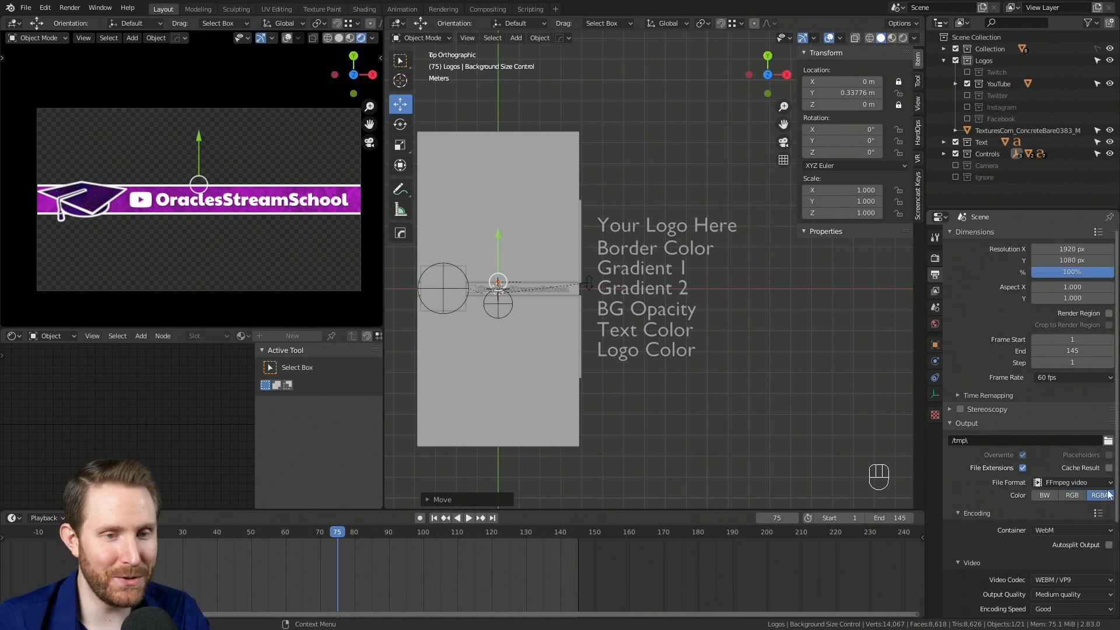
left_click(1054, 483)
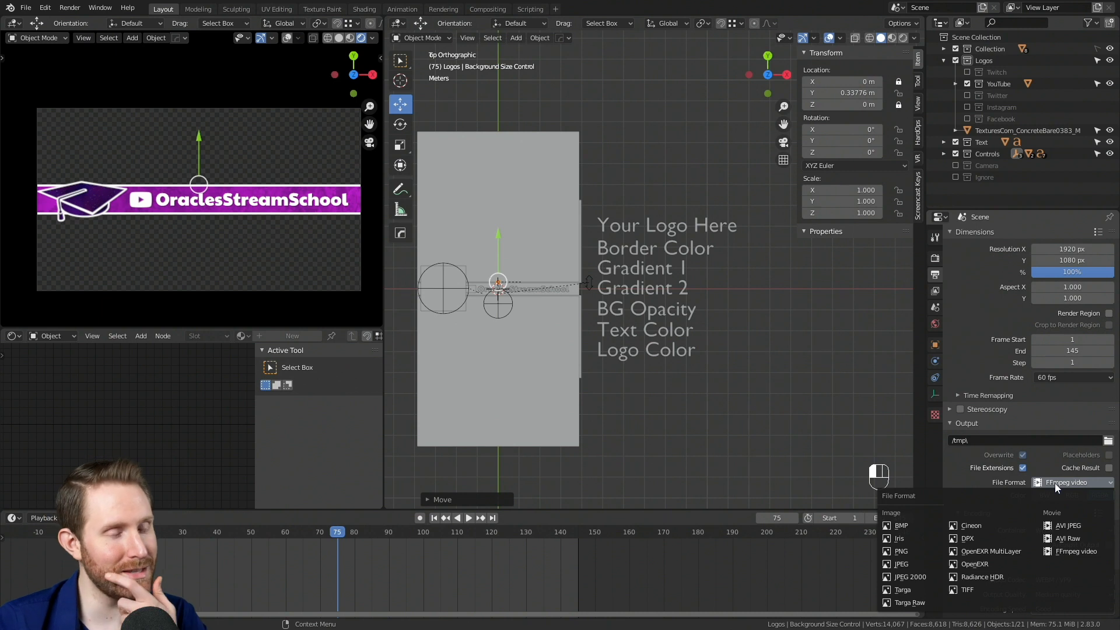
left_click(1050, 483)
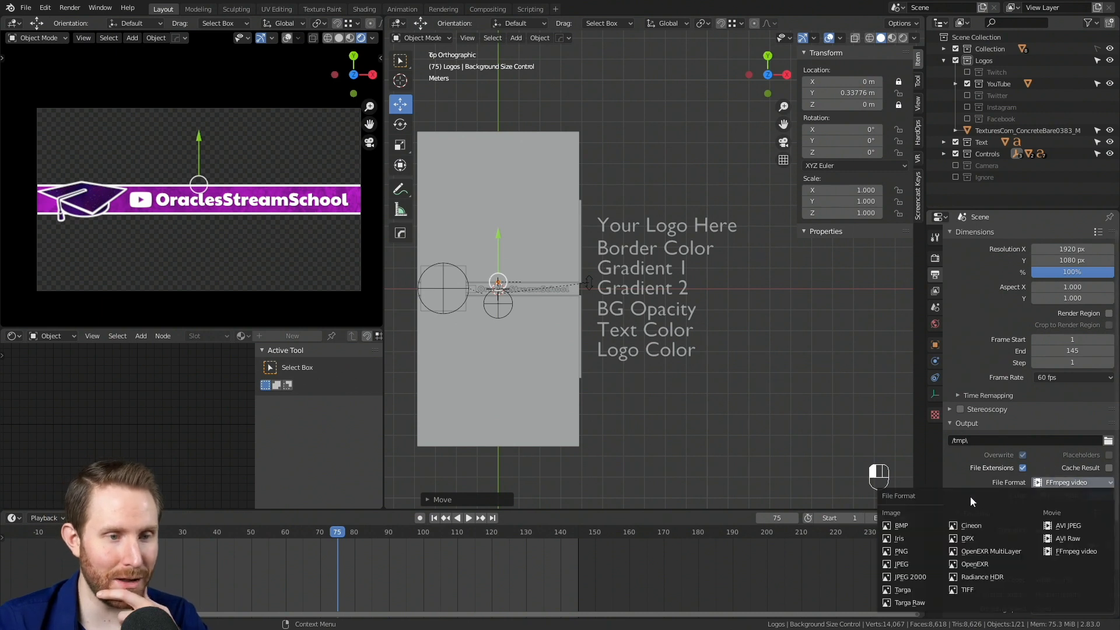
left_click(901, 551)
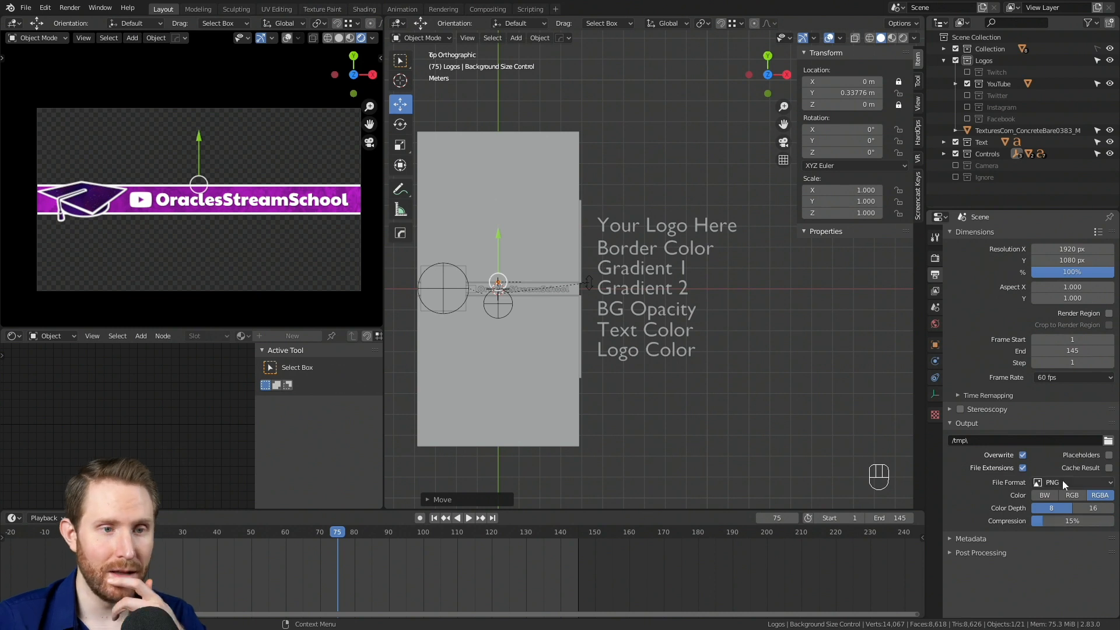
Browse for the output location and create a folder named SSPopup_001 in P:\StreamSchool\034_LogoPopup\Working
left_click(1107, 441)
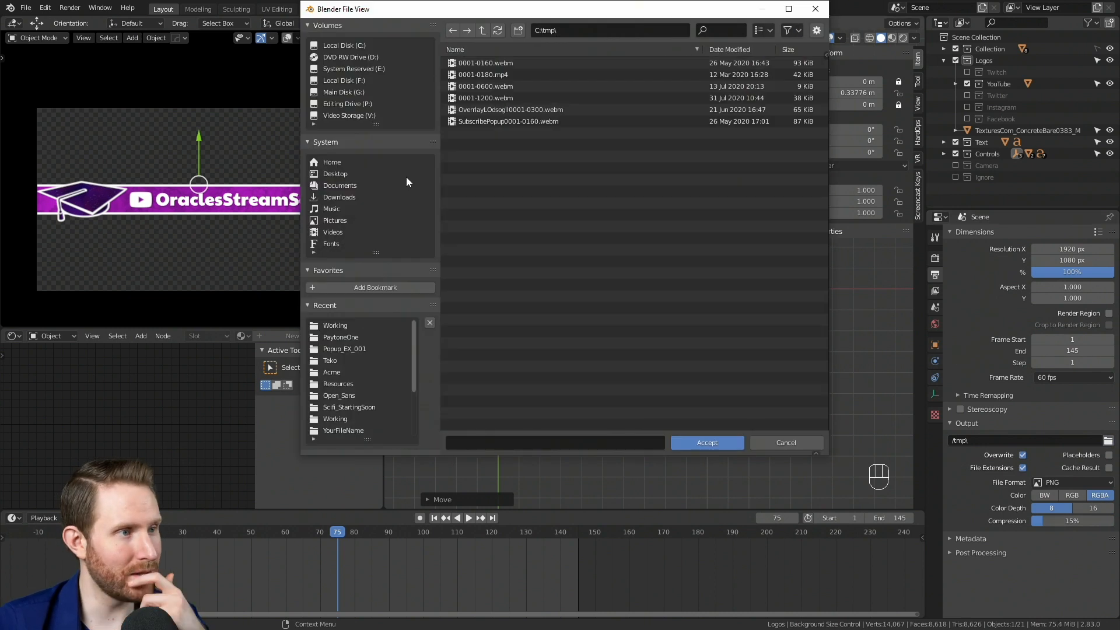
left_click(341, 105)
double_click(478, 156)
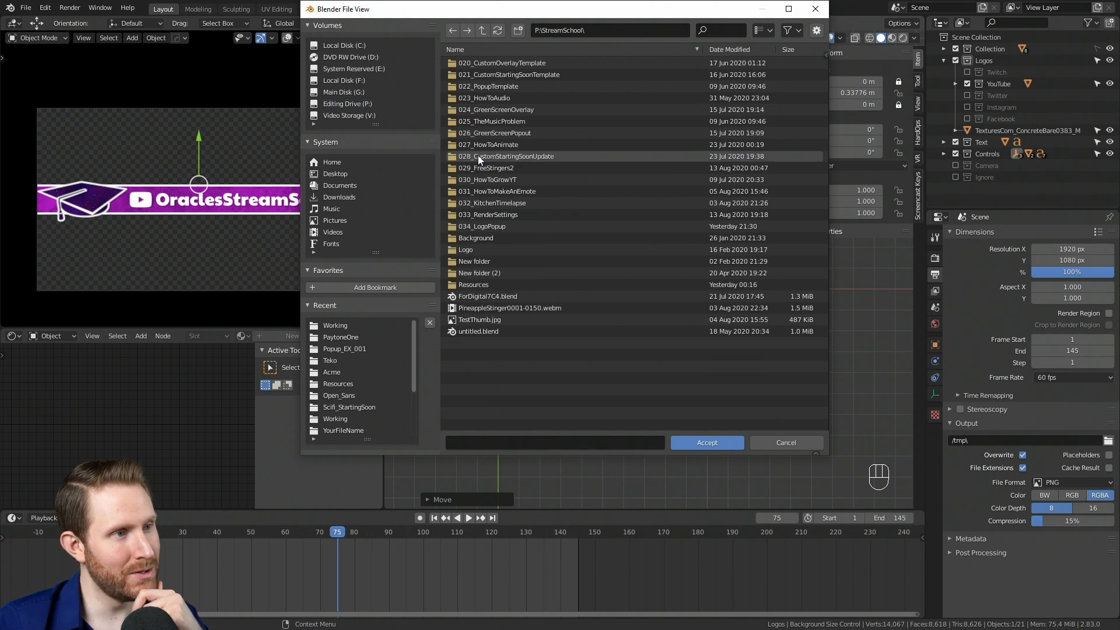
double_click(479, 227)
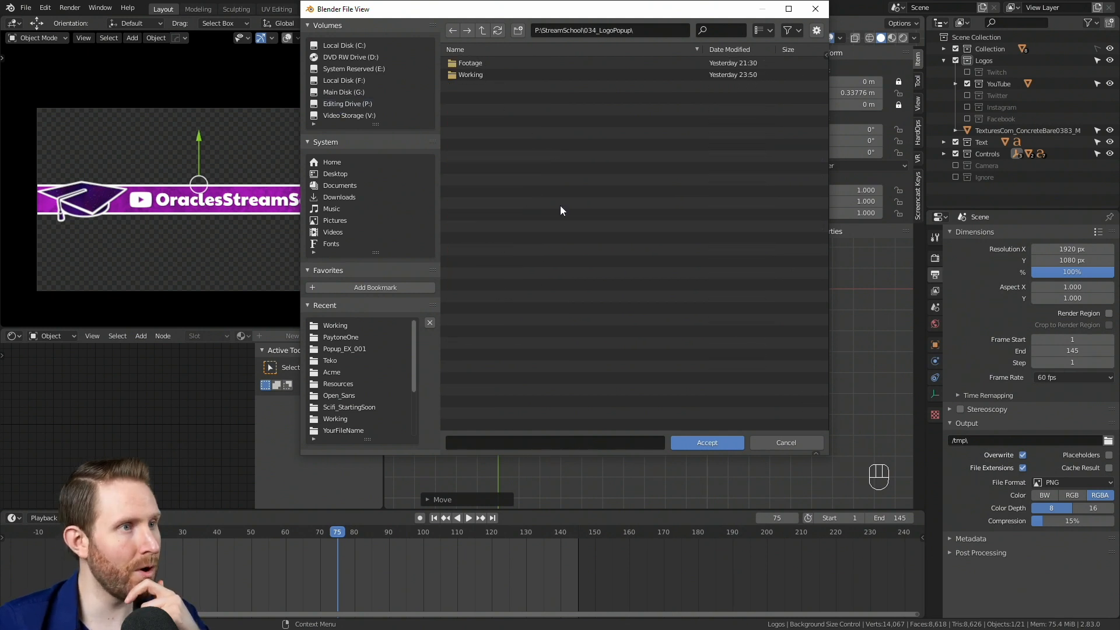
double_click(471, 74)
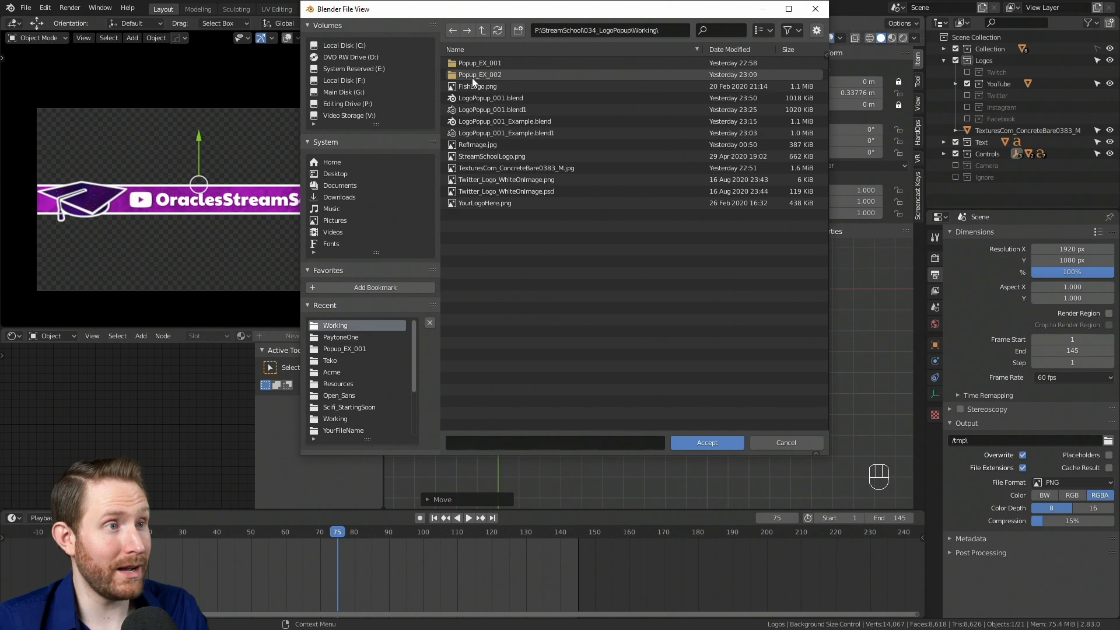
left_click(518, 30)
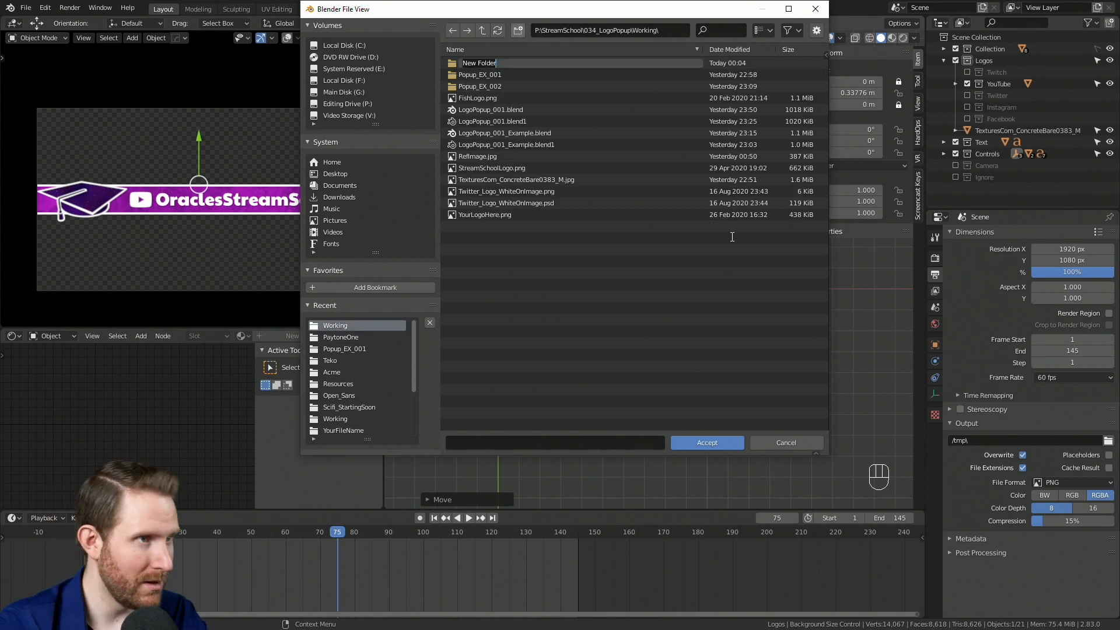
type("SSPopup")
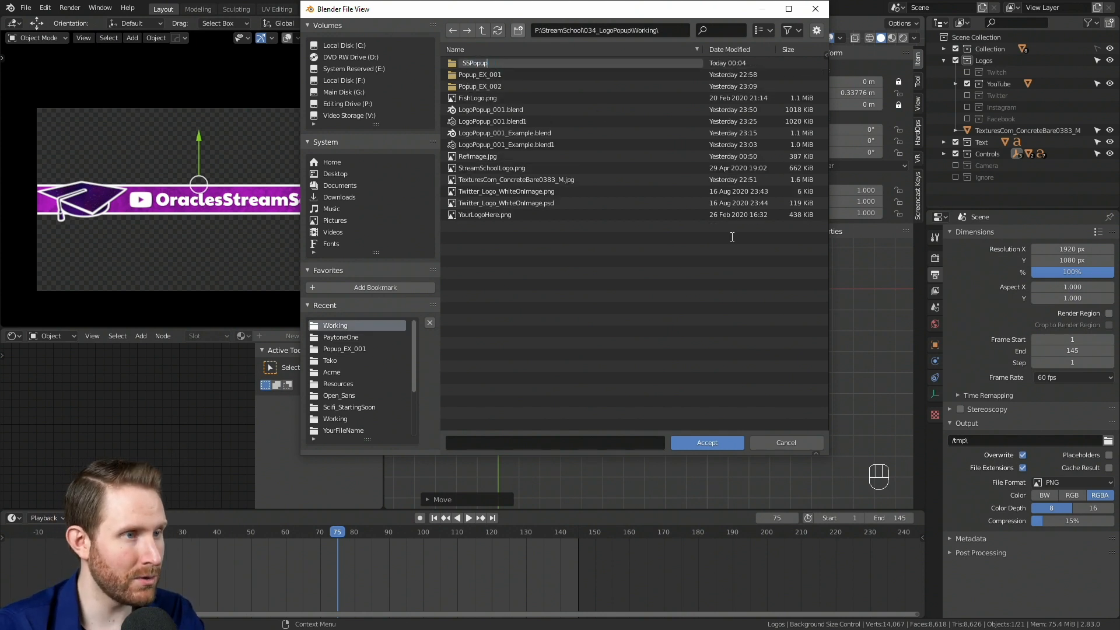
type("_001")
key("Return")
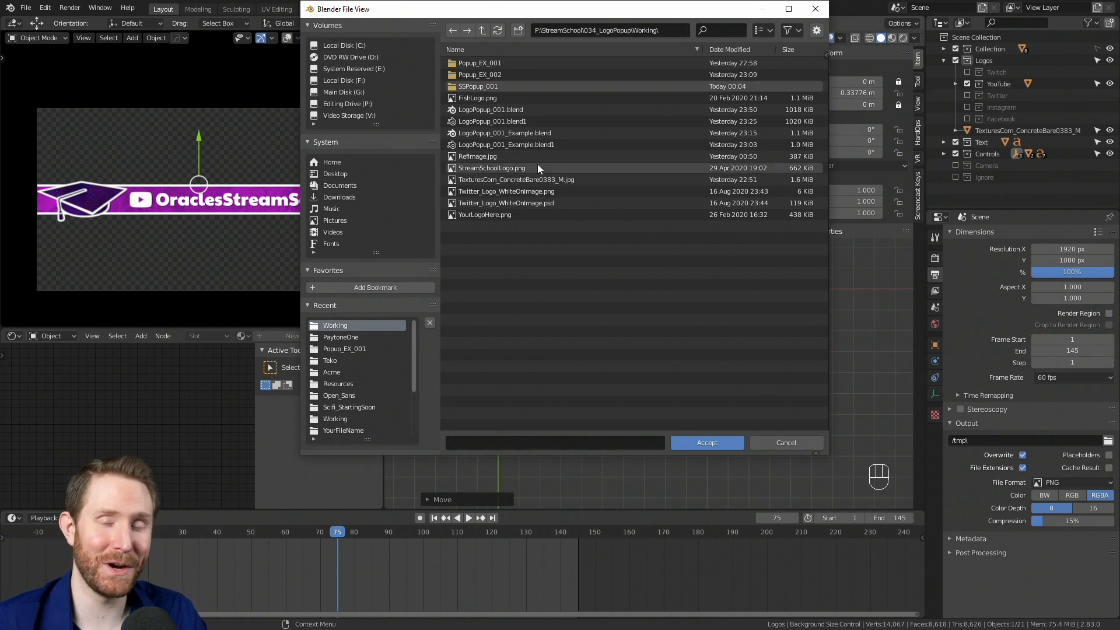
Set the output file to SSPopup_001.####.png inside the SSPopup_001 folder and render the animation
double_click(470, 88)
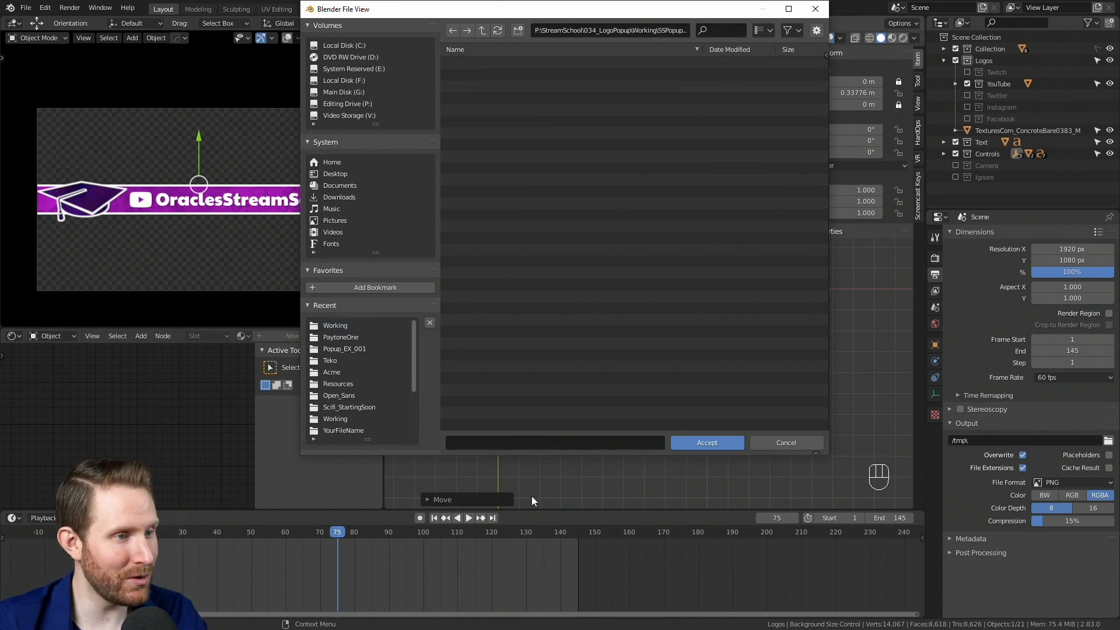
left_click(522, 441)
type("SSPopup_001.####.png")
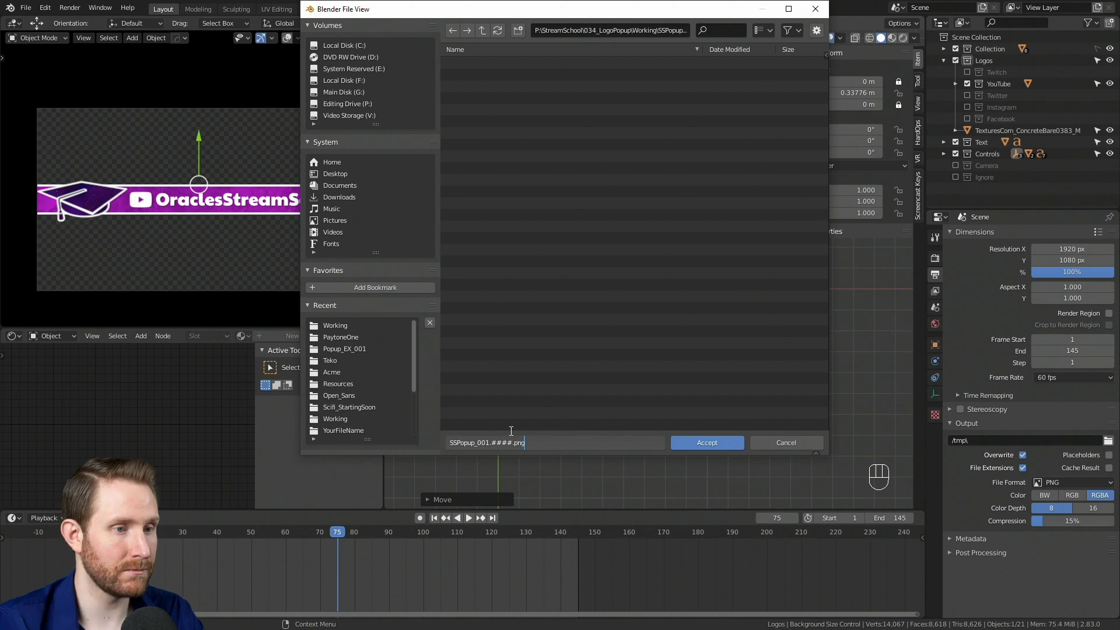
key("Return")
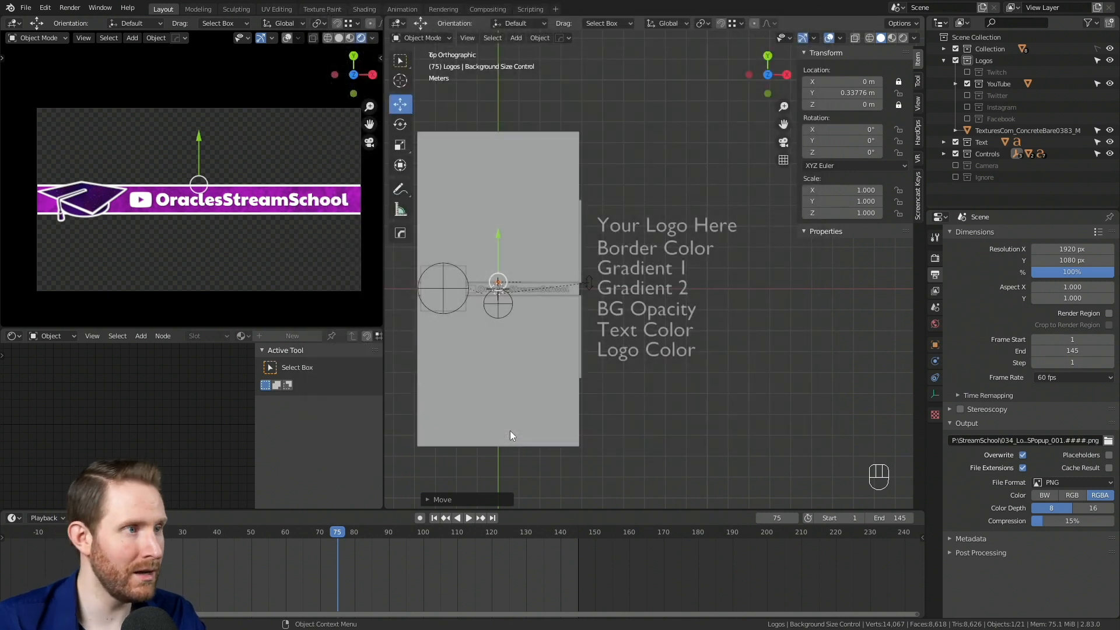
left_click(70, 8)
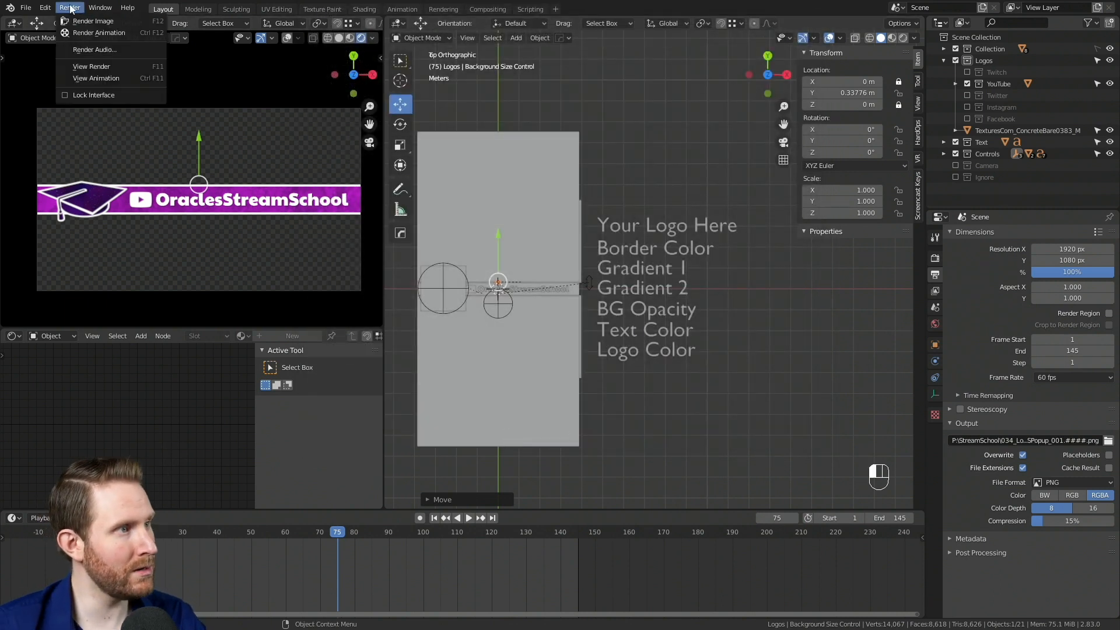
left_click(98, 33)
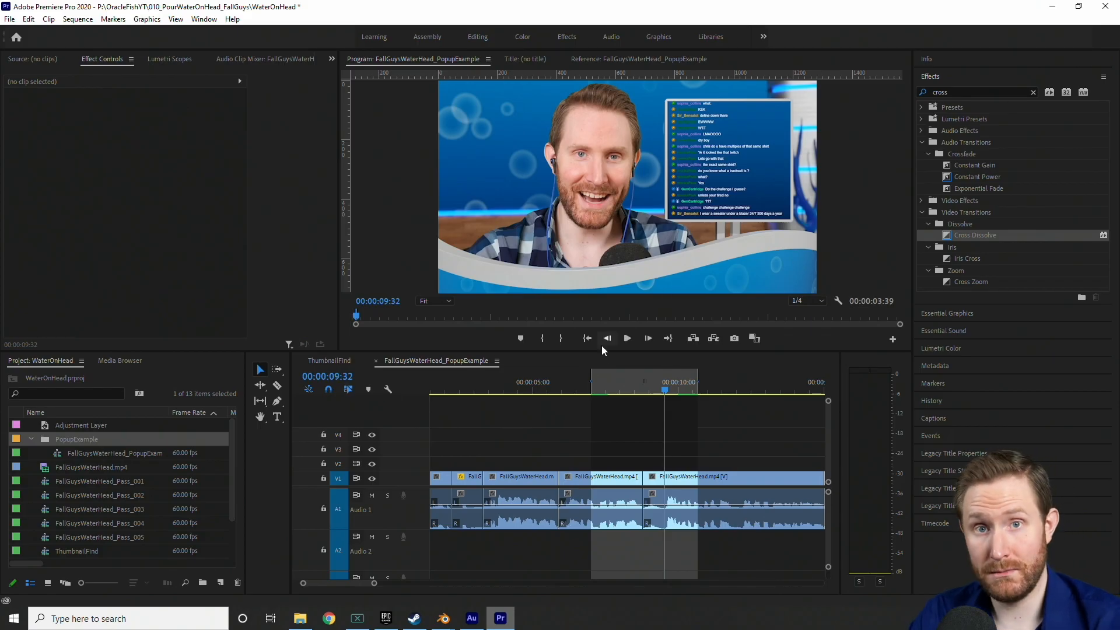
In Premiere Pro, import the rendered frames from the Working\SSPopup_001 folder as an image sequence, starting with SSPopup_001.0001
left_click(637, 388)
mouse_move(640, 389)
left_mouse_down()
mouse_move(660, 388)
mouse_move(630, 388)
mouse_move(652, 396)
mouse_move(643, 397)
left_mouse_up()
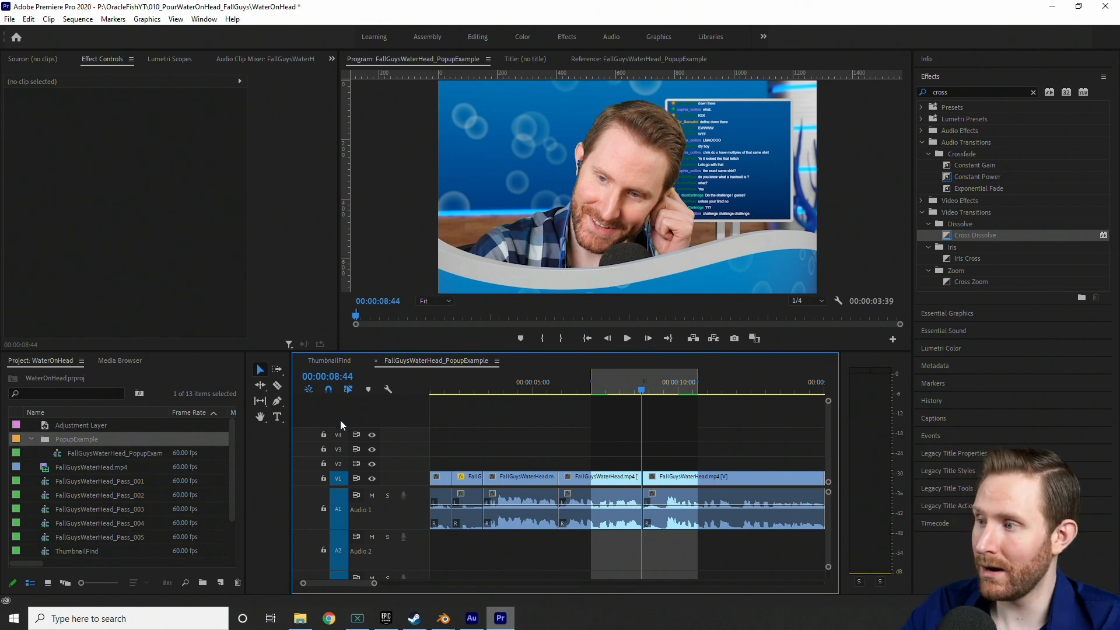
left_click(9, 19)
left_click(34, 352)
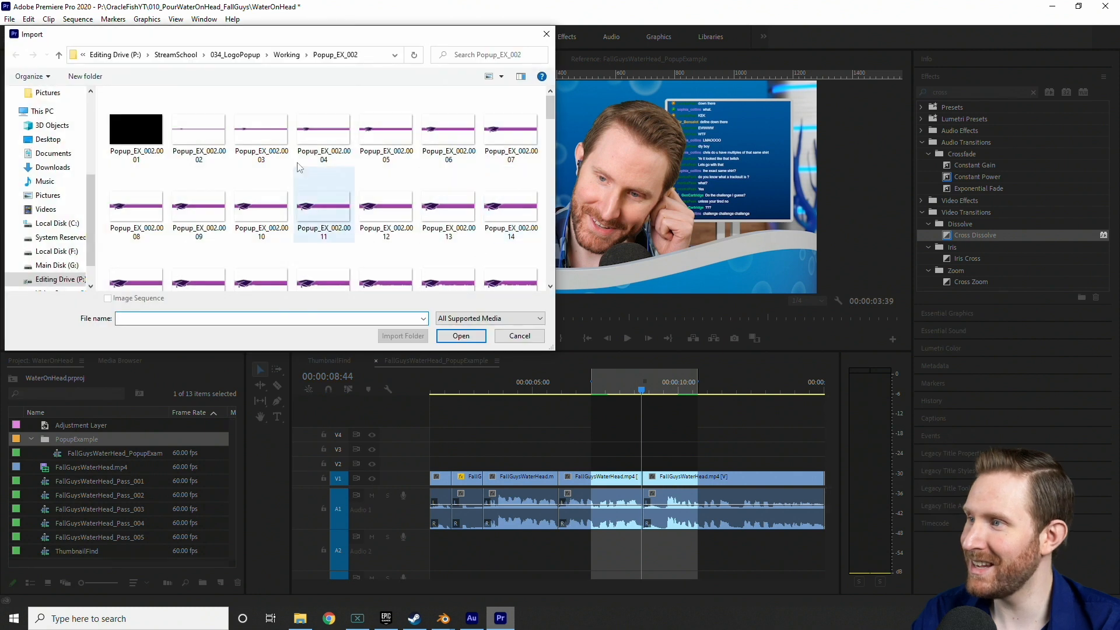
left_click(288, 54)
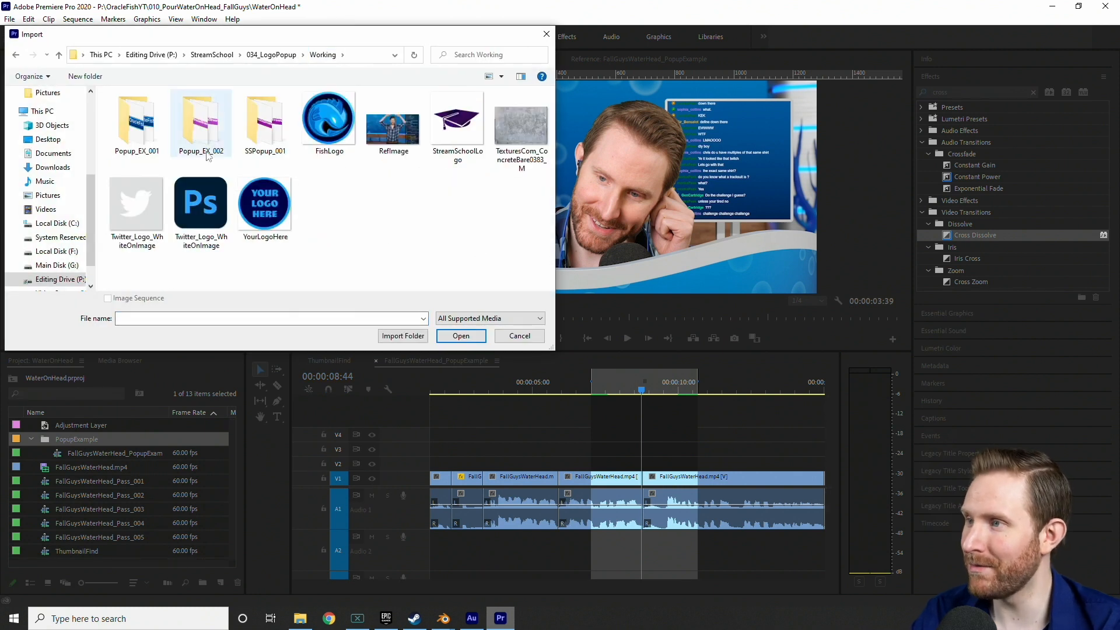
left_click(264, 121)
double_click(264, 121)
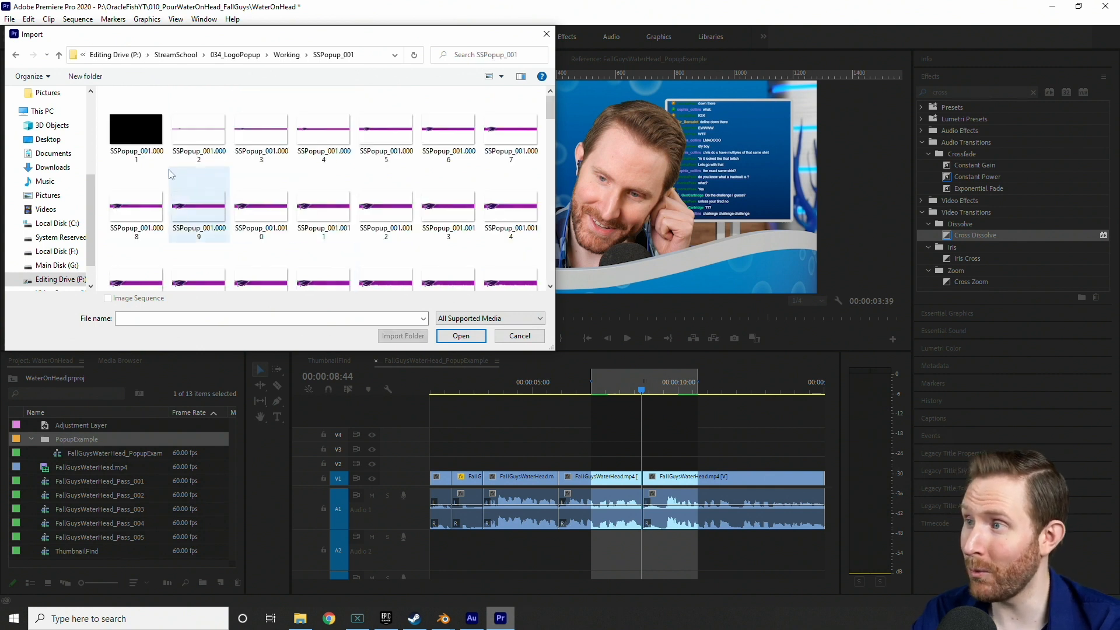
left_click(146, 128)
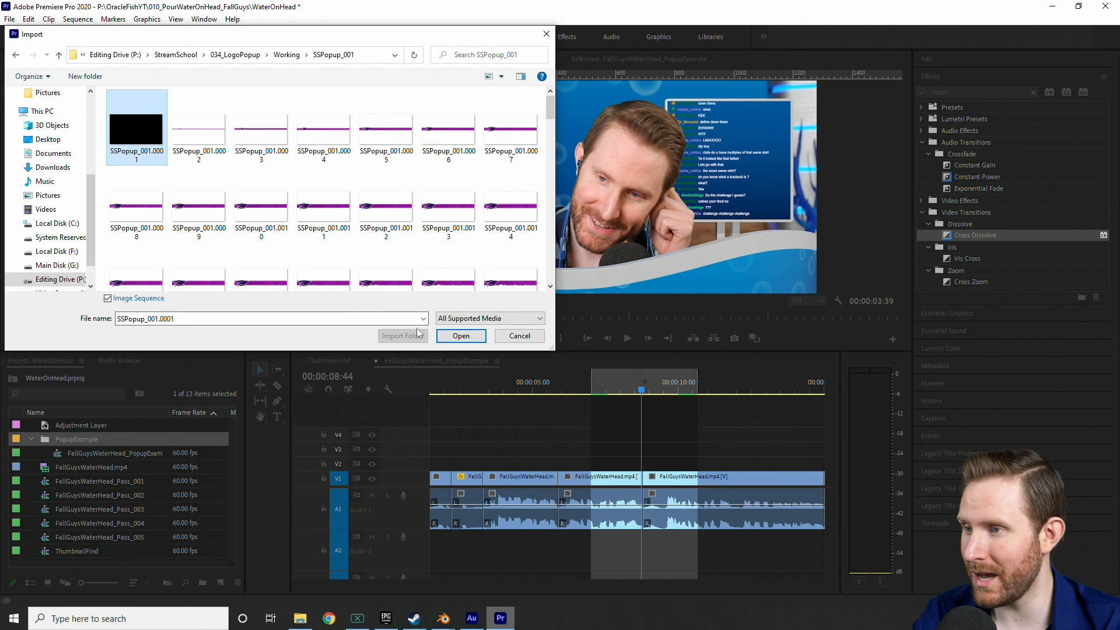
left_click(458, 337)
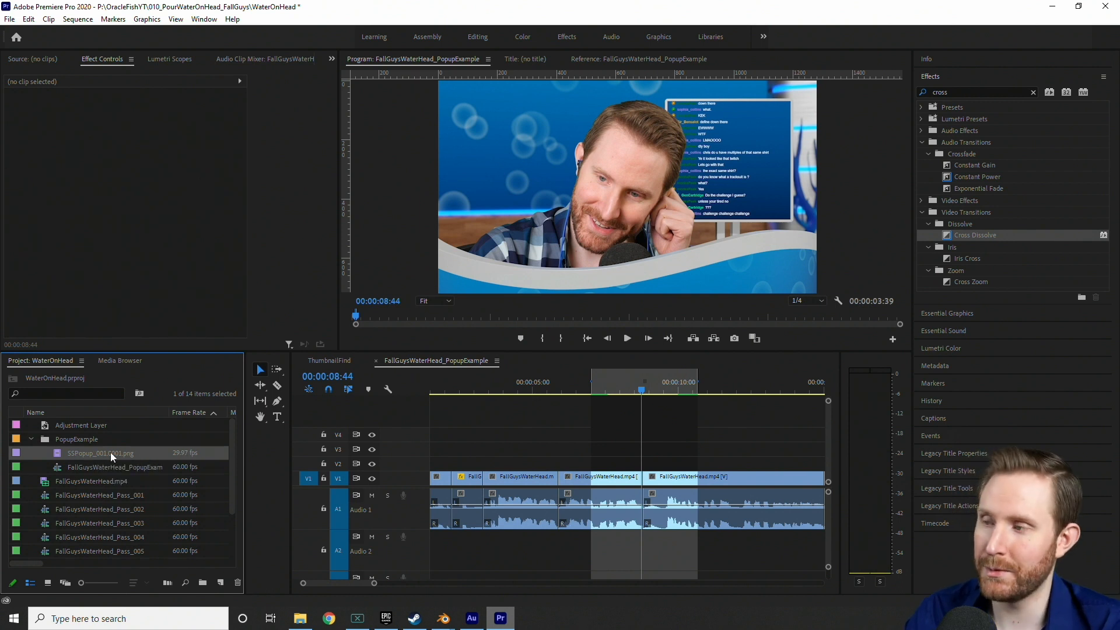
Interpret the imported SSPopup_001 sequence footage at an assumed frame rate of 60 fps
right_click(71, 453)
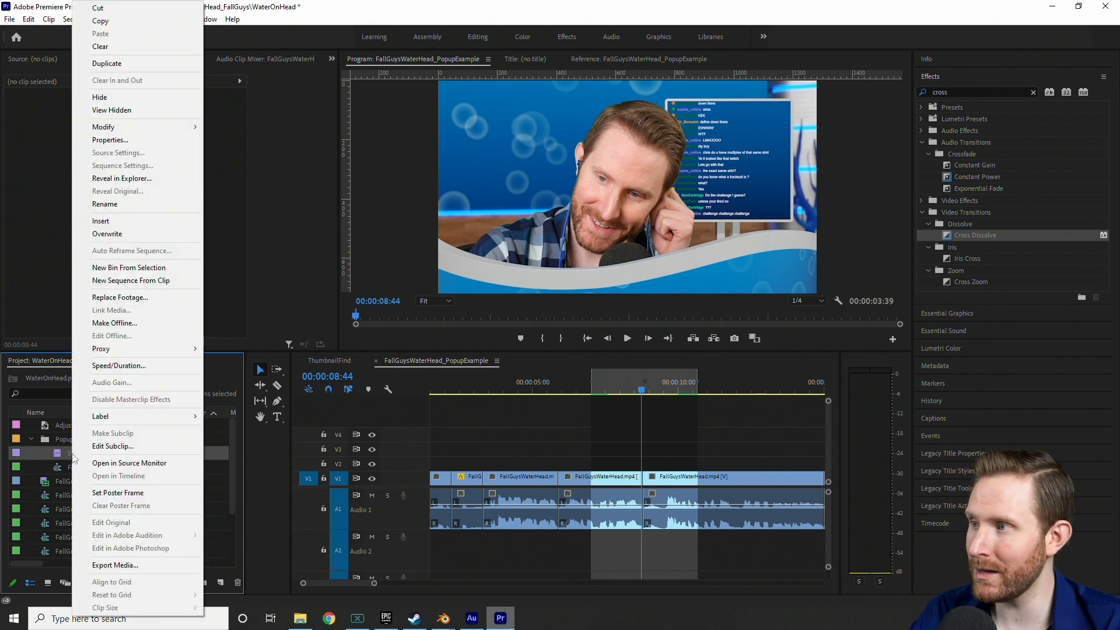
mouse_move(166, 129)
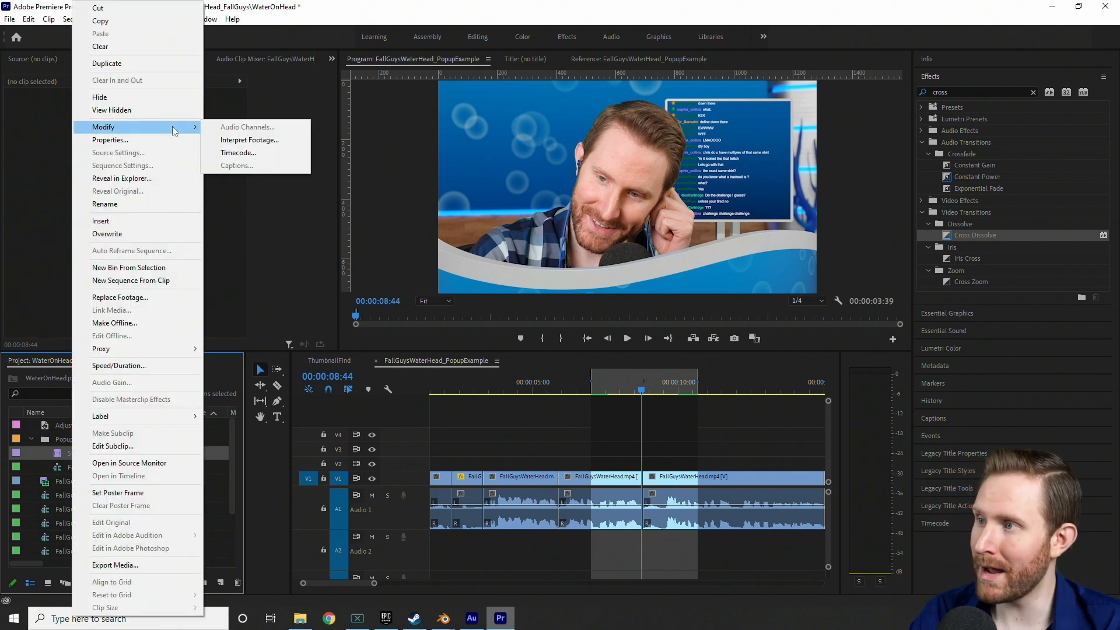
left_click(248, 141)
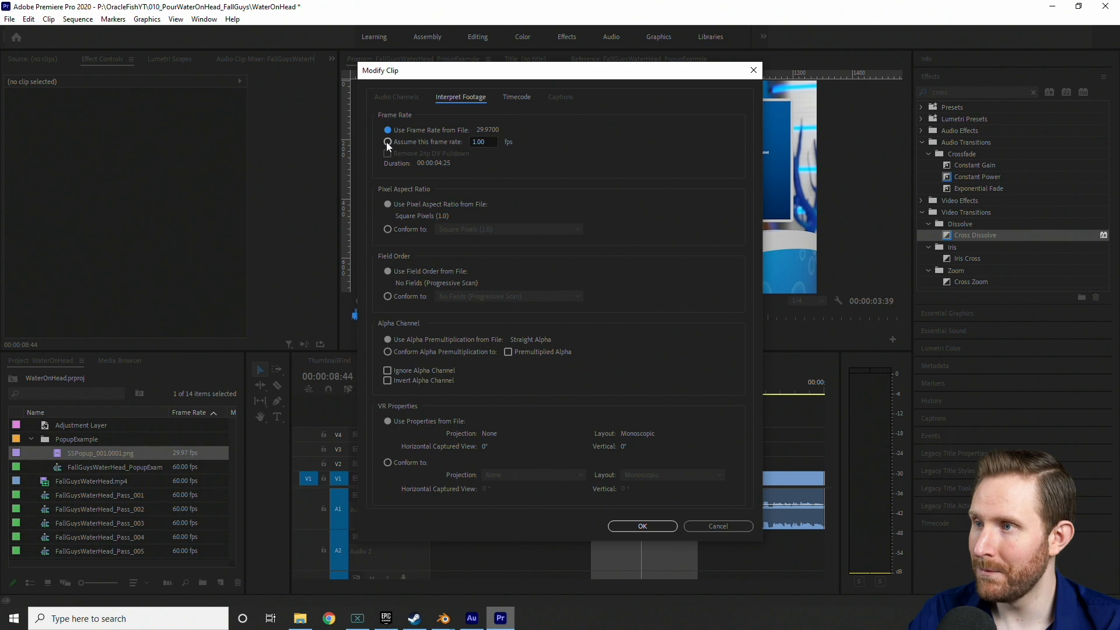
left_click(387, 142)
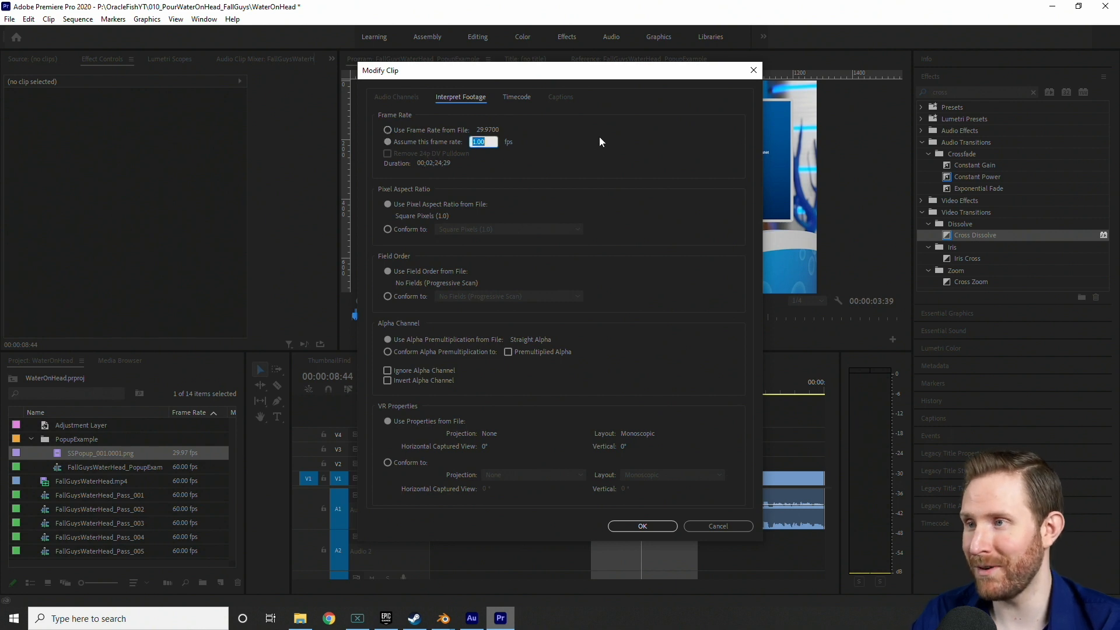
type("60")
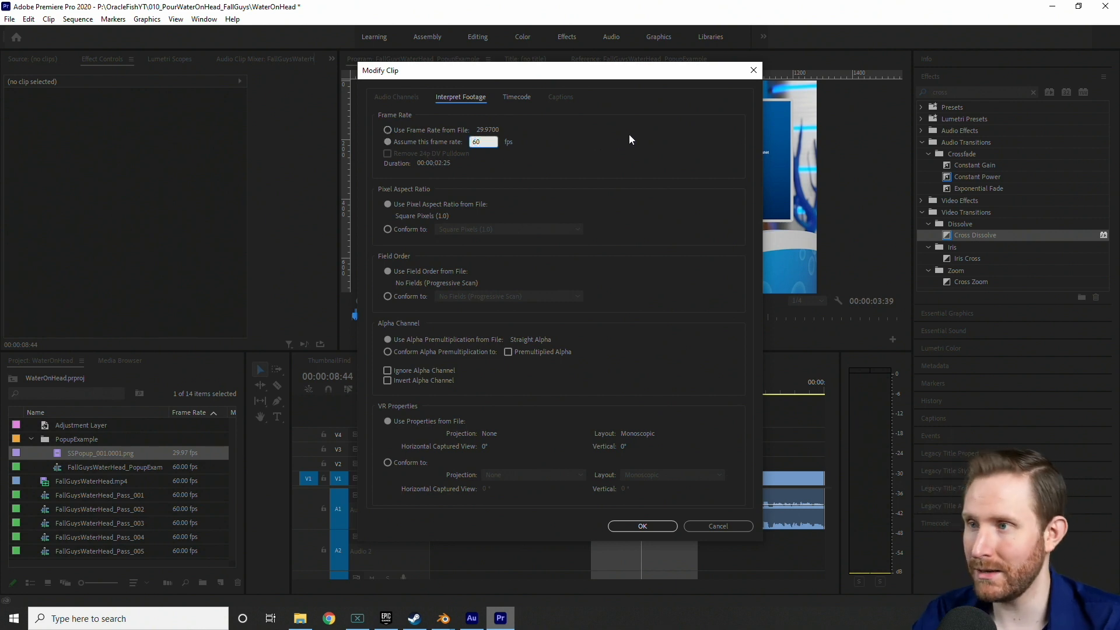
left_click(643, 525)
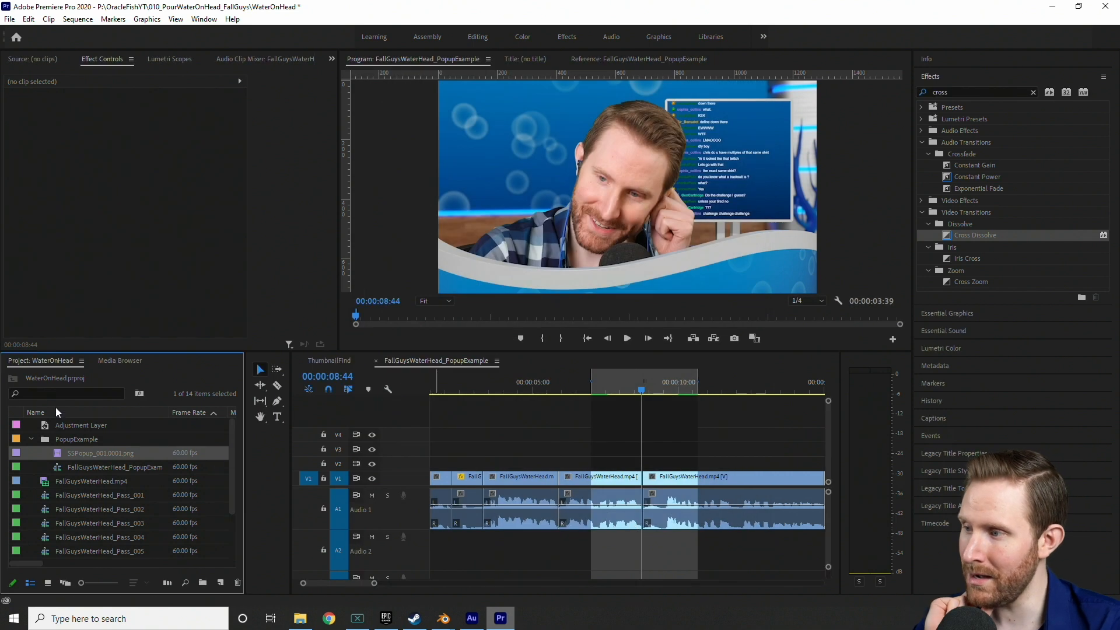
Place the SSPopup_001 sequence on track V3 within the marked range and fit it to the frame size, at a scale of 66.7
left_click_drag(116, 453, 614, 456)
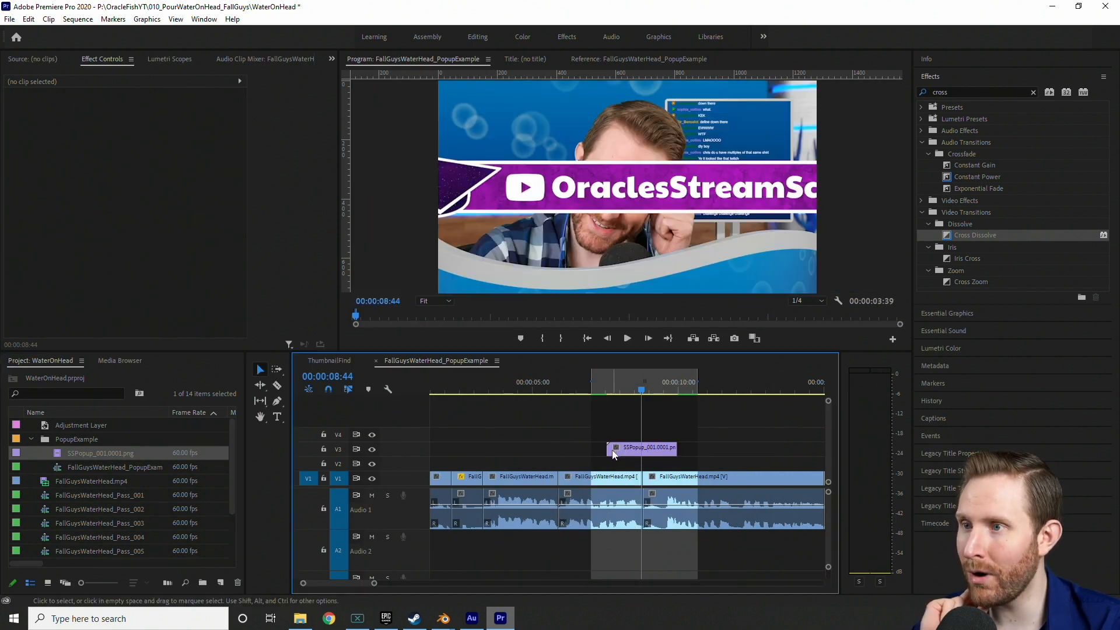
left_click(617, 387)
left_click_drag(617, 388, 648, 388)
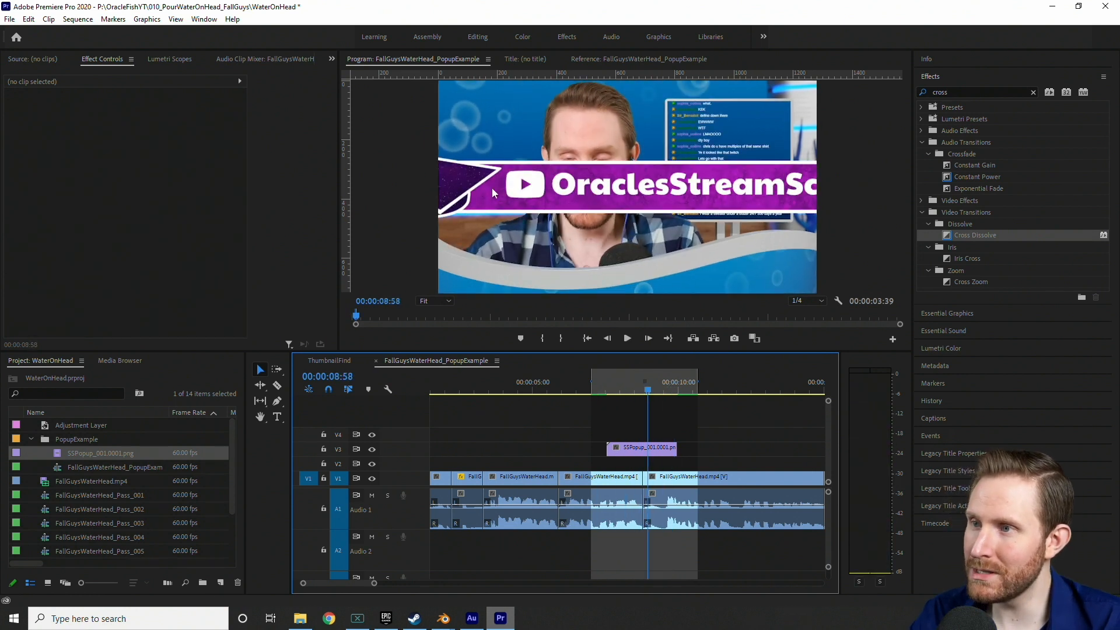
right_click(640, 454)
left_click(666, 484)
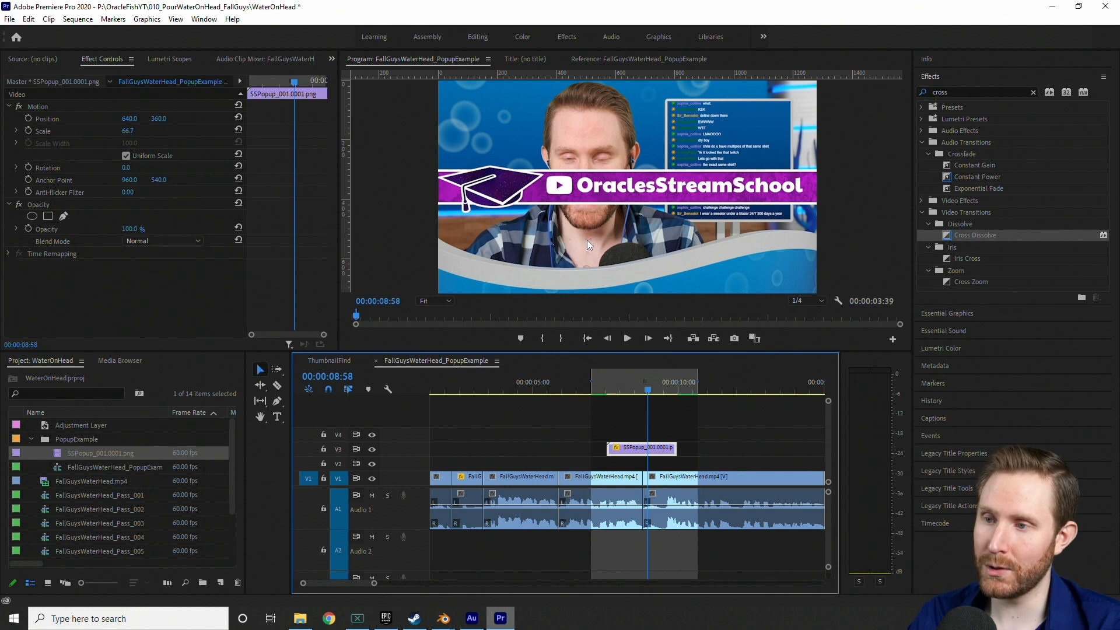
Scrub and play back the marked timeline range to check the popup animation over the stream footage
left_click_drag(635, 389, 626, 413)
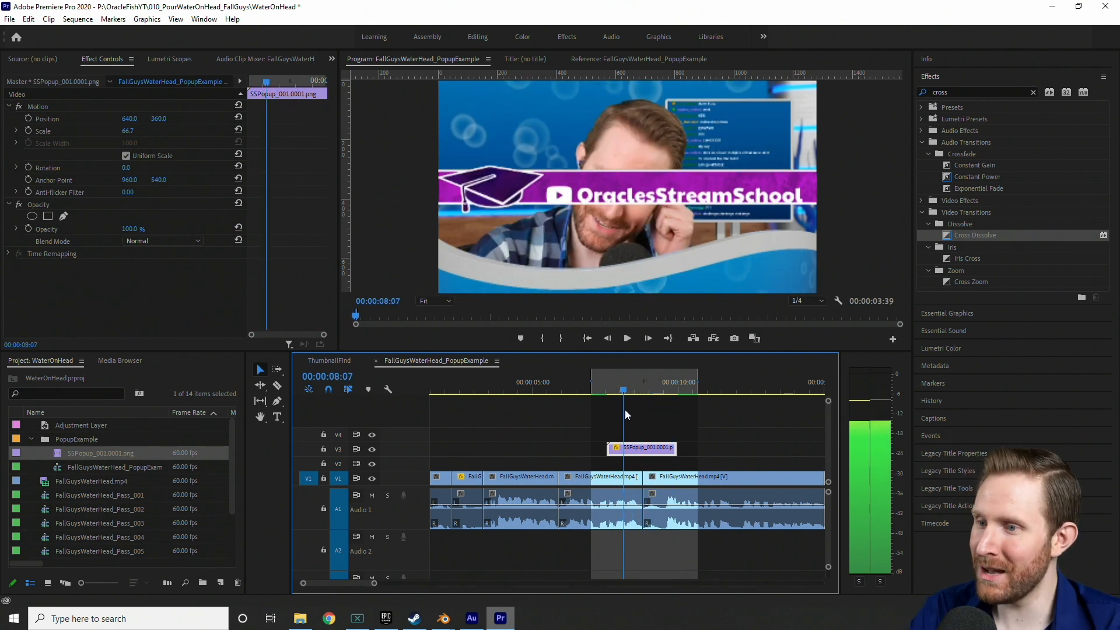
key("space")
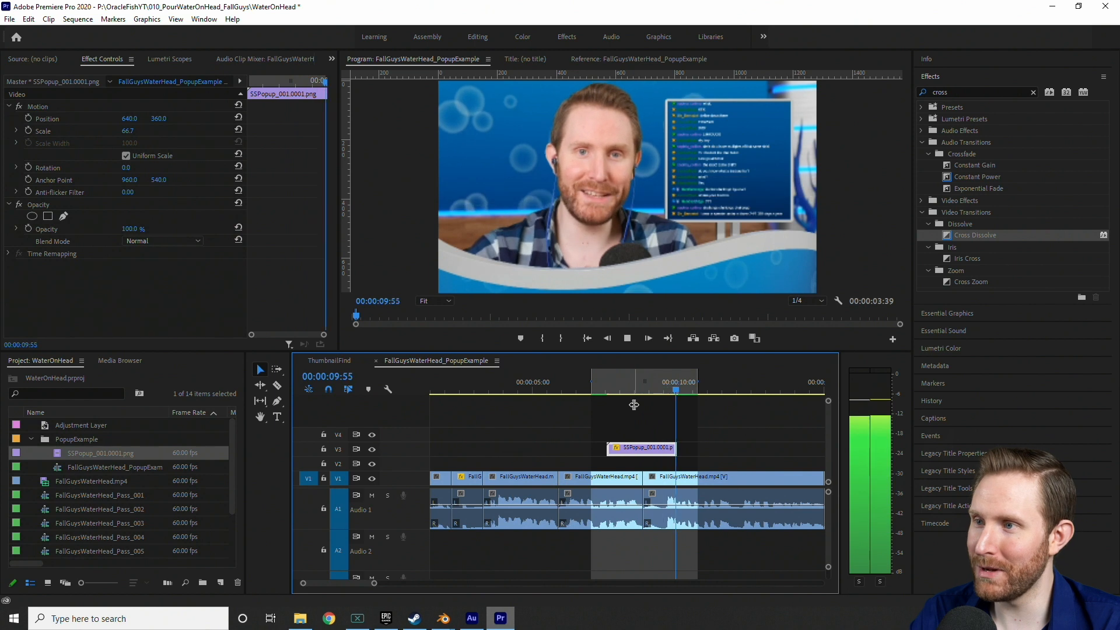
left_click(601, 383)
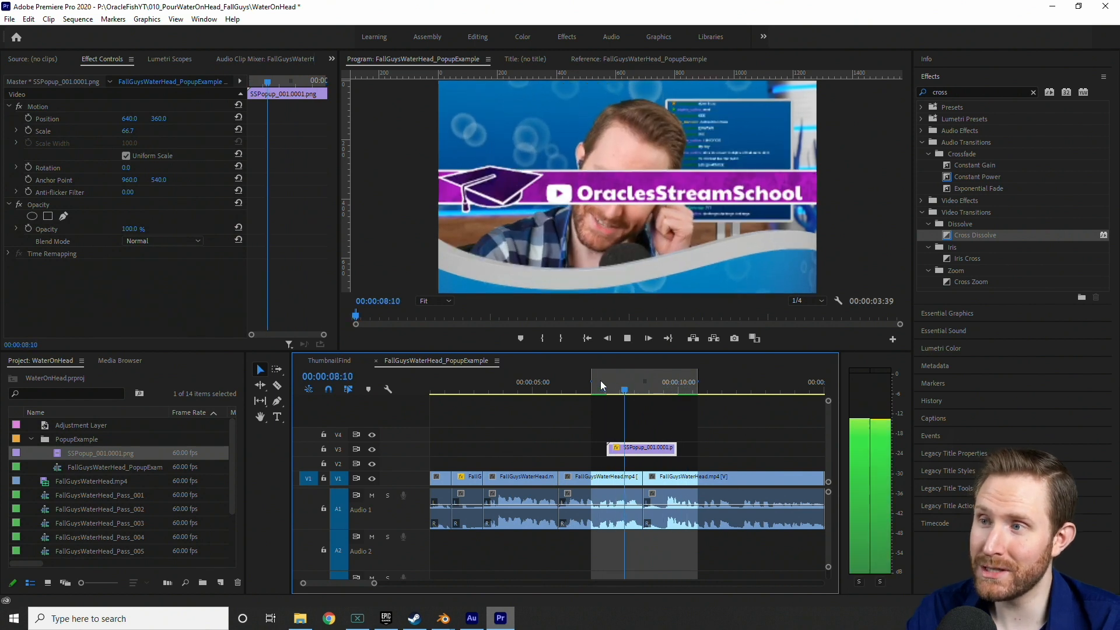
Create a 1280 × 720 adjustment layer at 60 fps inside the PopupExample bin
key("space")
left_click_drag(626, 391, 641, 395)
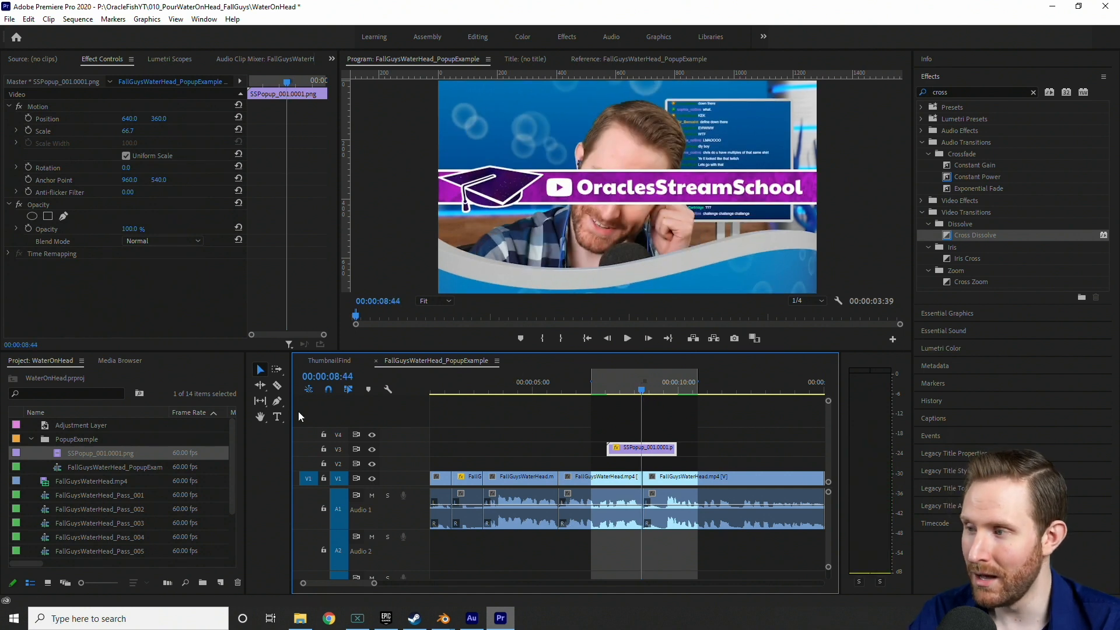
left_click(82, 441)
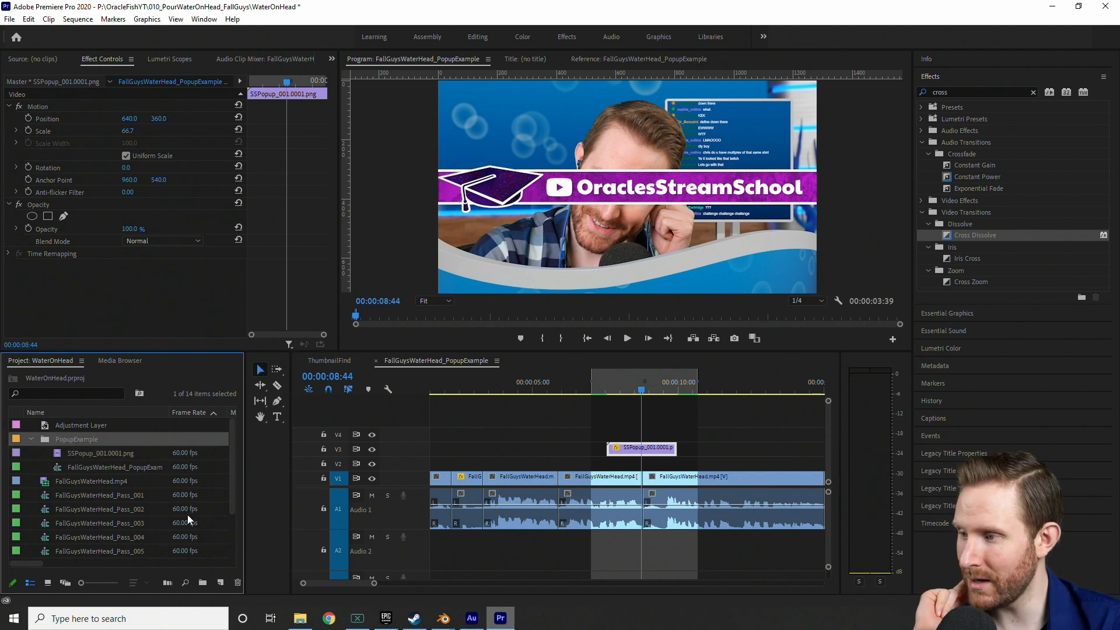
left_click(221, 582)
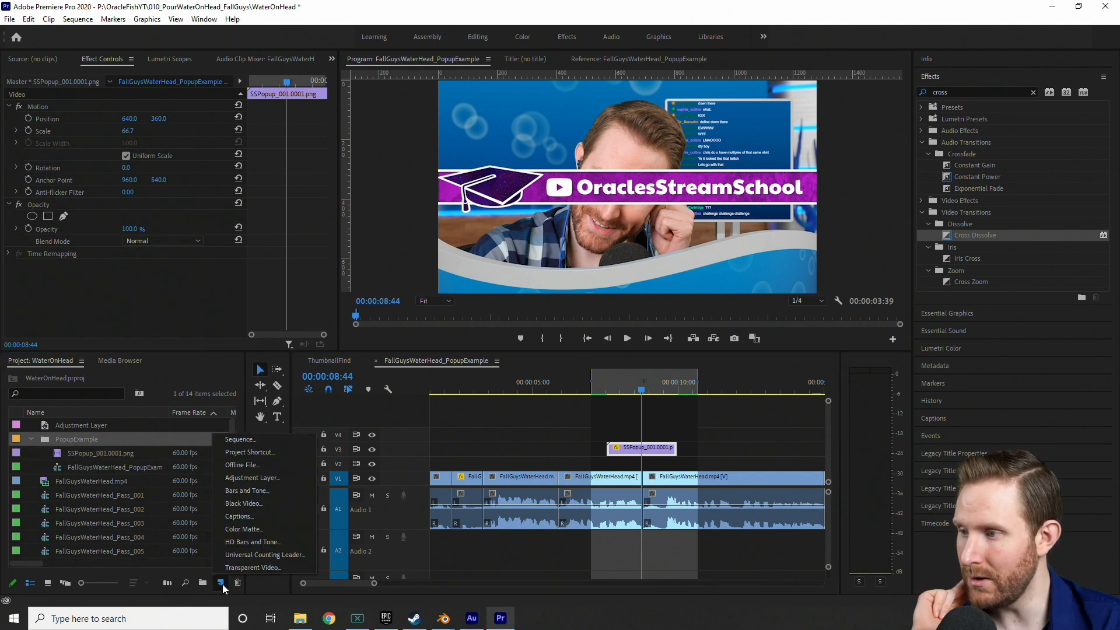
left_click(244, 479)
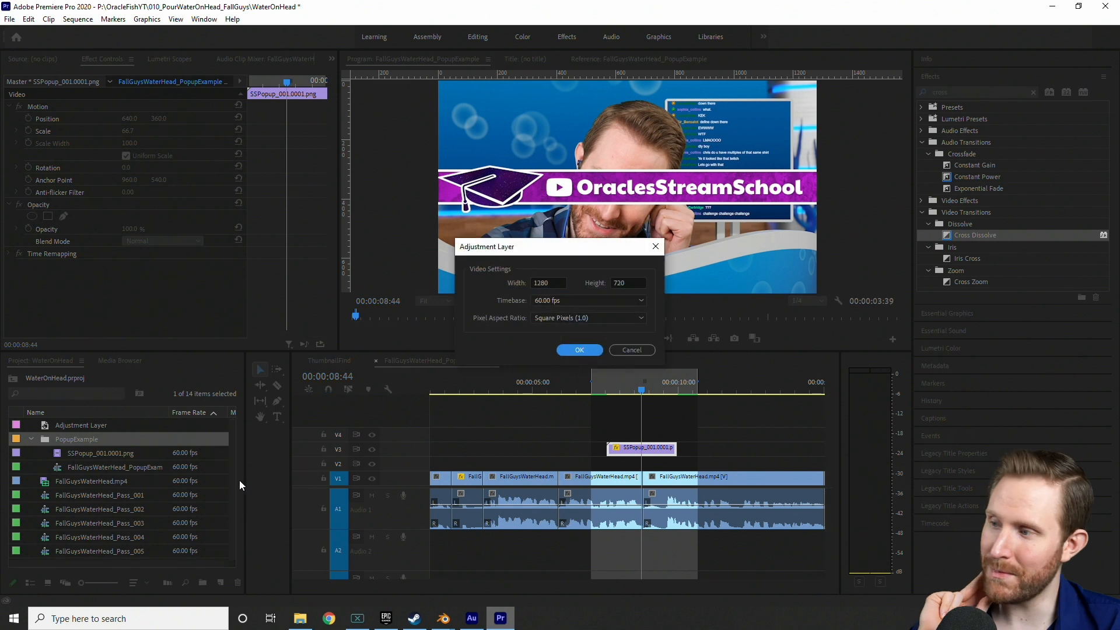
left_click(579, 350)
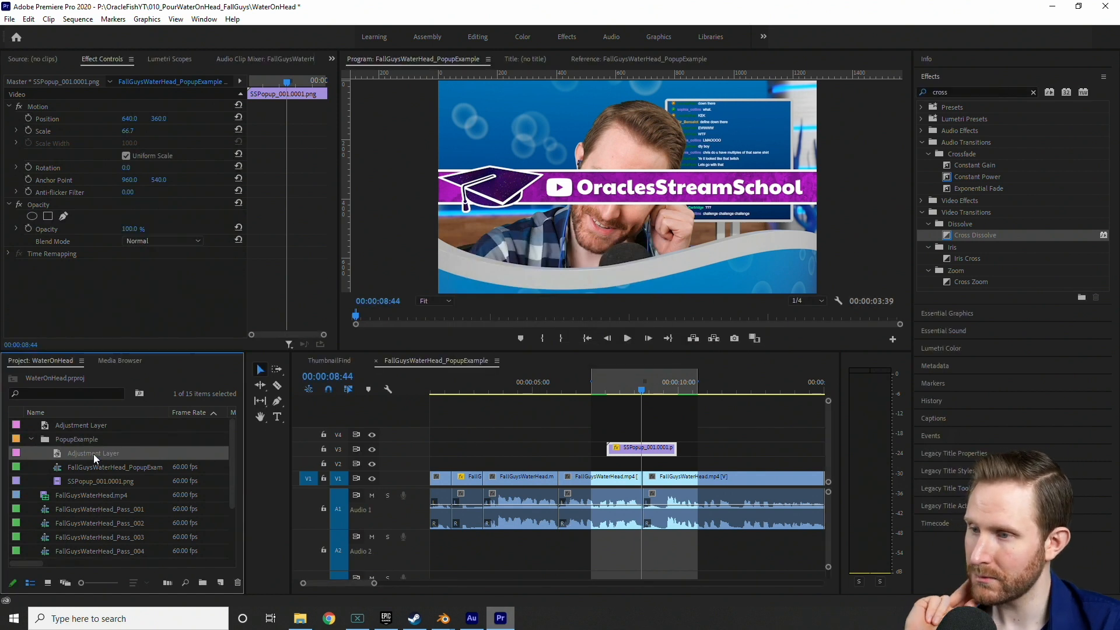
Place the new adjustment layer on track V2 beneath the popup clip and trim it to the popup's length
left_click_drag(94, 453, 611, 464)
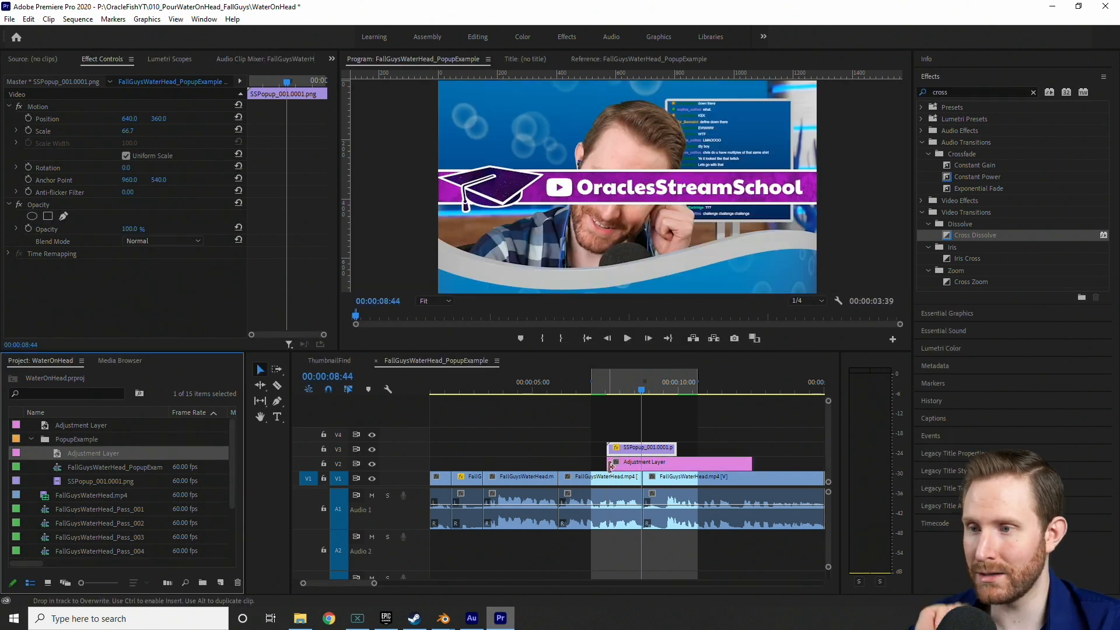
key("c")
left_click(677, 464)
key("v")
left_click(695, 464)
key("Delete")
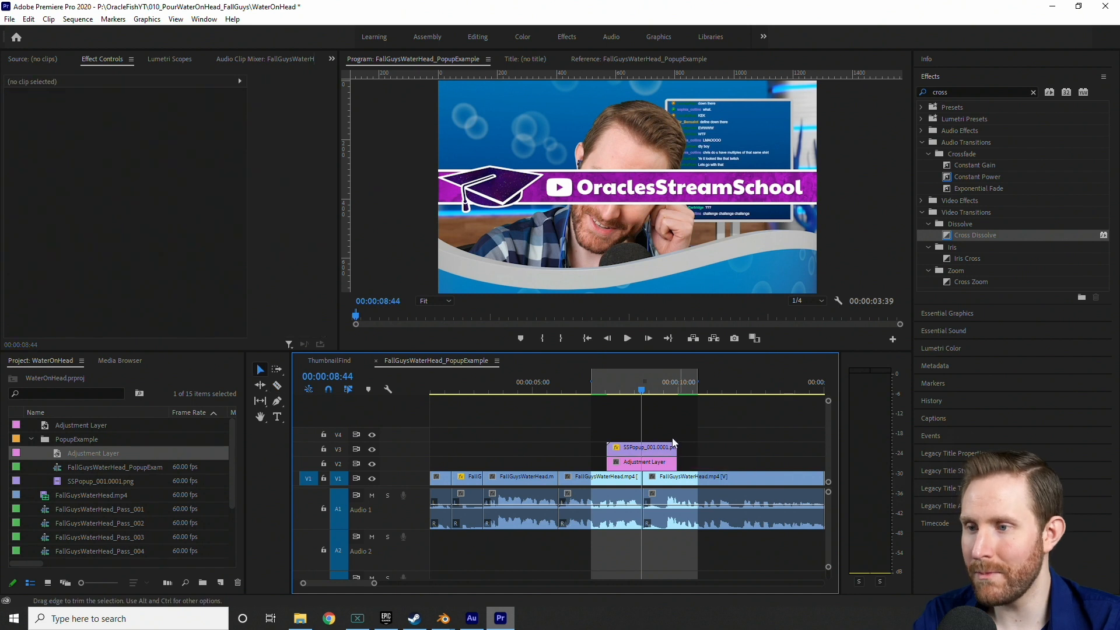
Find the Gaussian Blur effect and apply it to the adjustment layer on V2
left_click(658, 463)
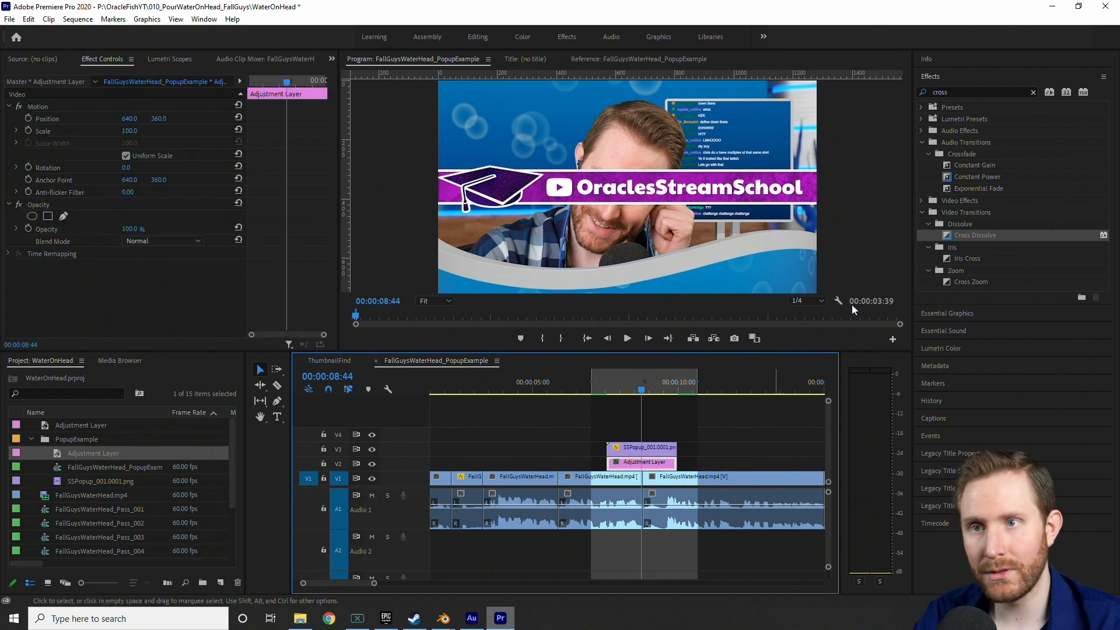
left_click(1010, 89)
type("gaus")
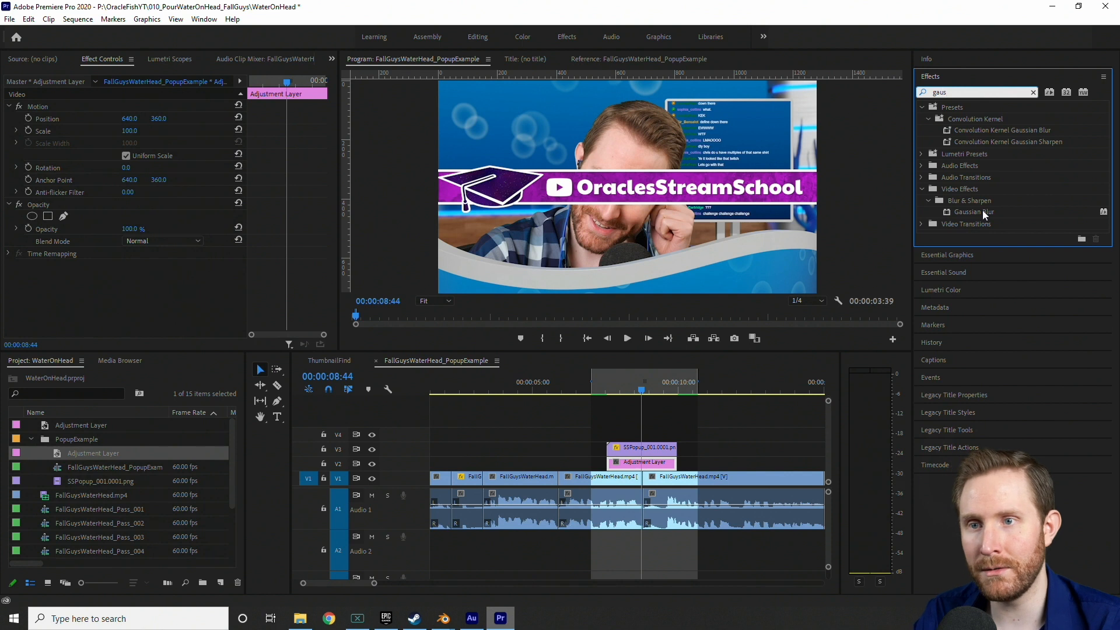
left_click_drag(975, 211, 633, 465)
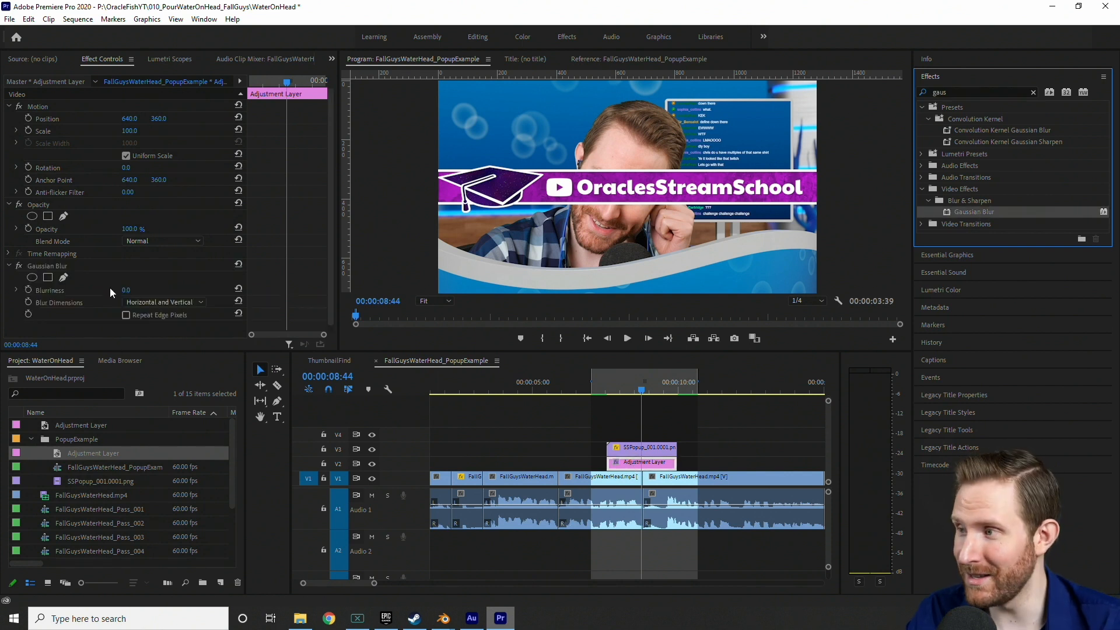
Set the adjustment layer's Gaussian Blur blurriness to 125 and enable Repeat Edge Pixels
left_click(127, 292)
type("125")
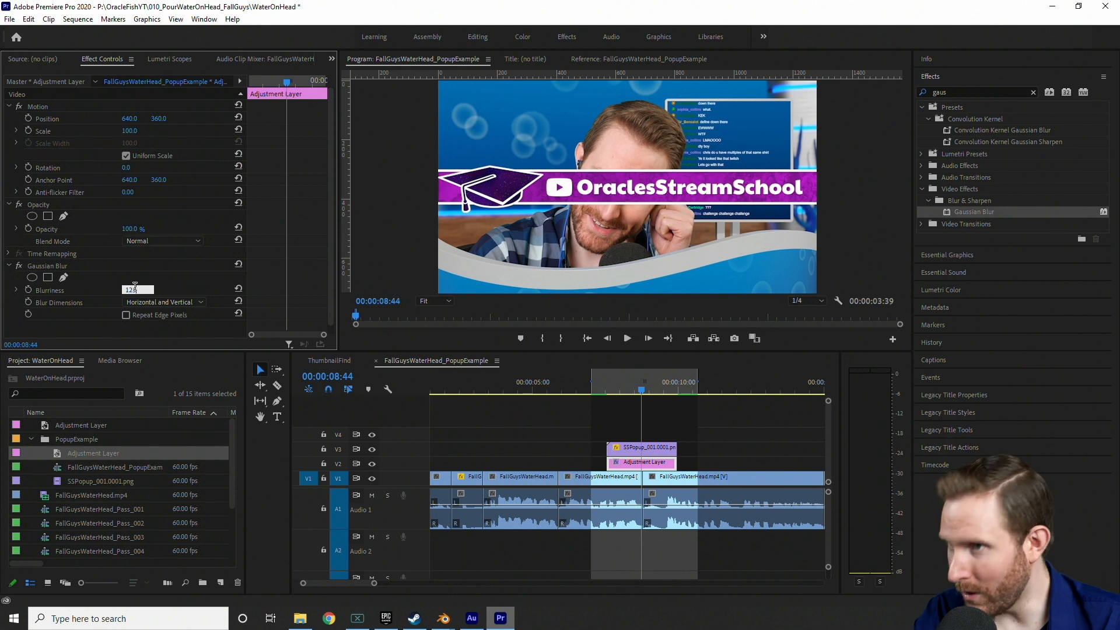
key("Return")
left_click(126, 315)
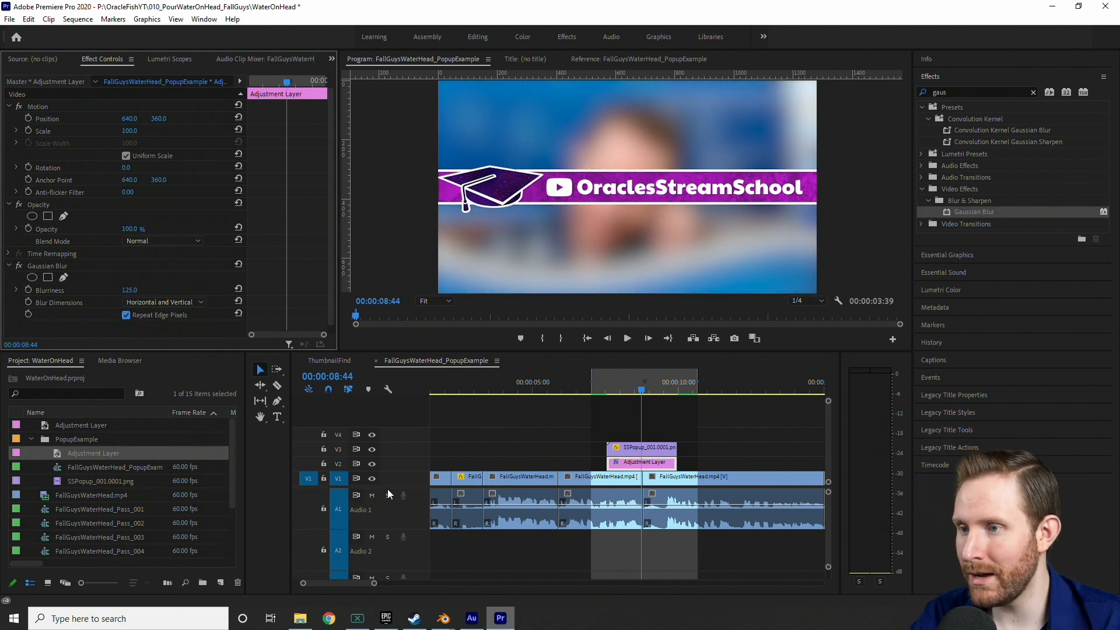
Keyframe the blur-in on the adjustment layer, with blurriness 125 at 00:00:08:02 and 0 at its start, 00:00:07:33
left_click(607, 389)
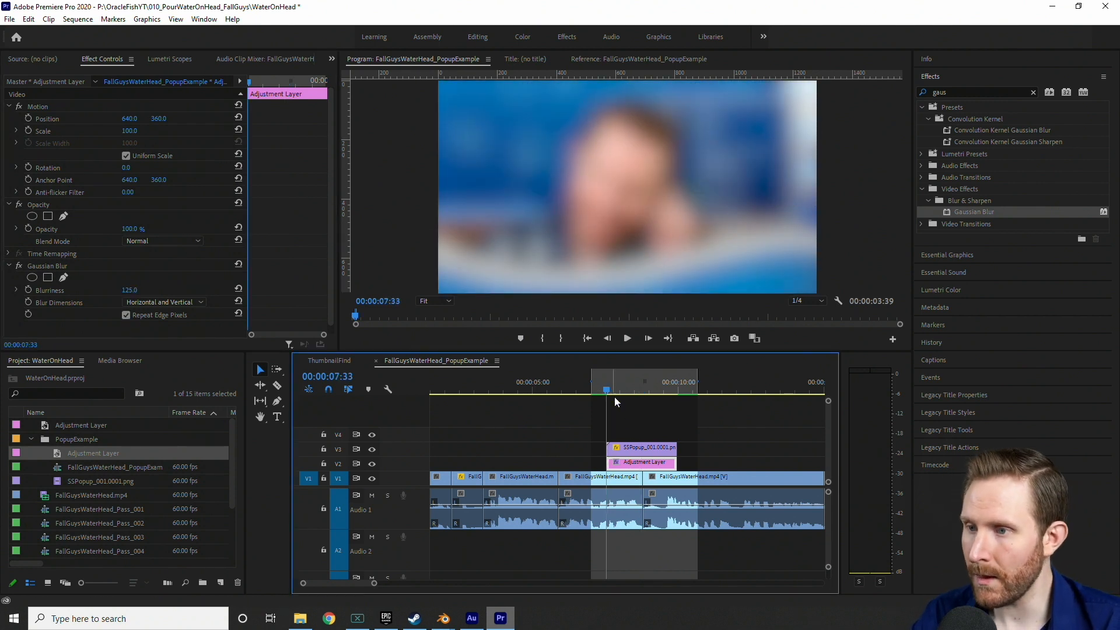
left_click_drag(596, 384, 622, 397)
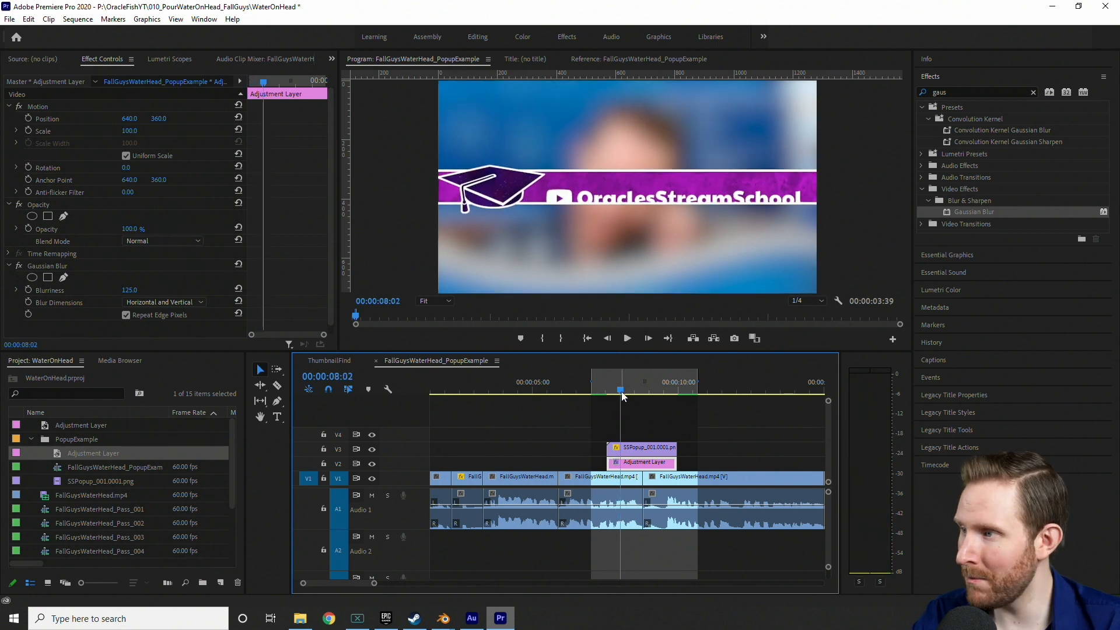
left_click(28, 290)
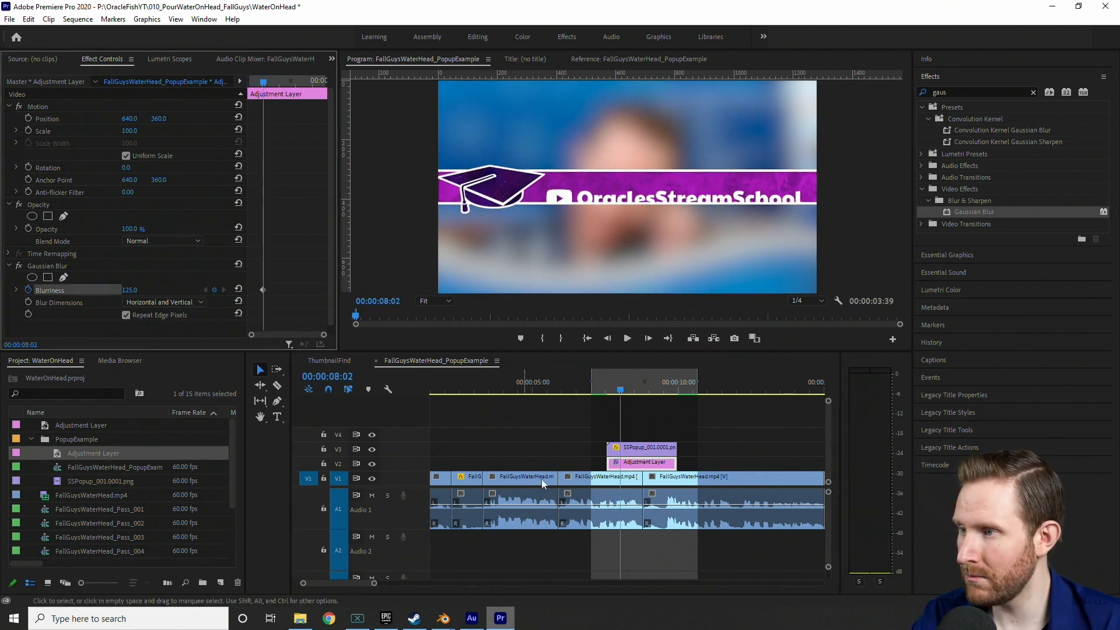
left_click_drag(617, 377, 607, 385)
left_click(129, 289)
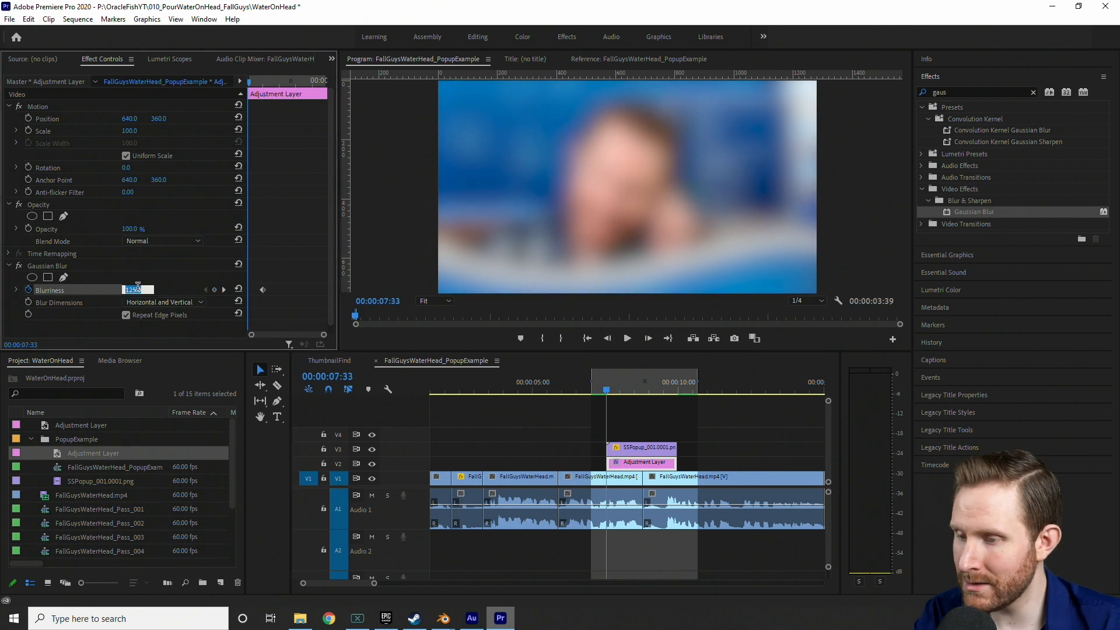
type("0")
key("Return")
Keyframe the blur-out on the adjustment layer, with blurriness 0 at its last frame, 00:00:09:57, and 125 at 00:00:09:23
left_click_drag(601, 389, 679, 389)
key("Left")
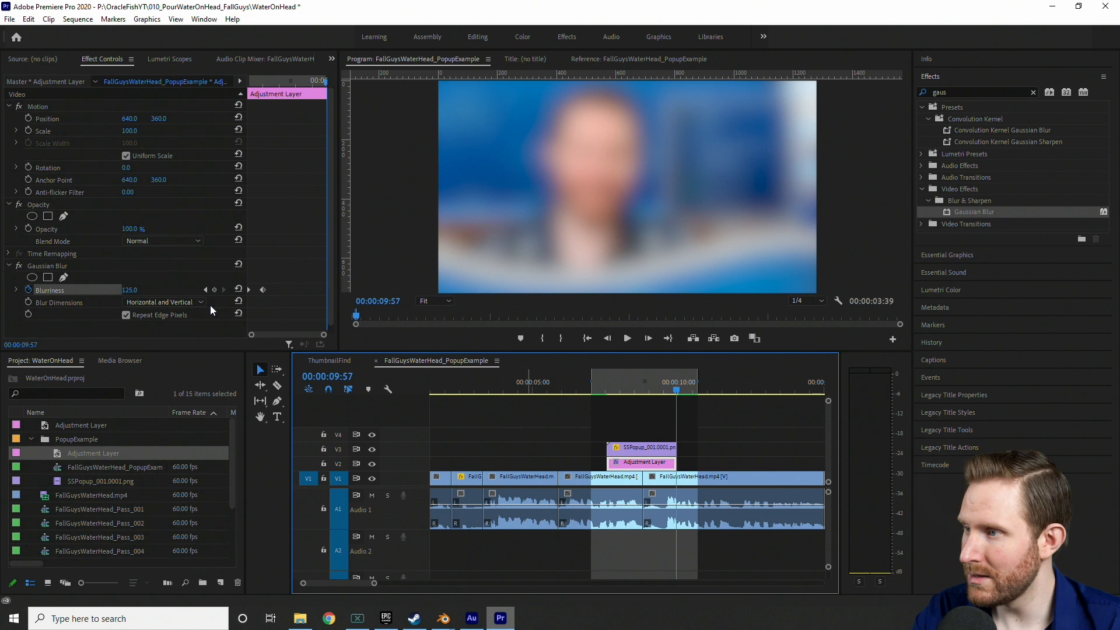
left_click(130, 290)
left_click_drag(671, 395, 660, 390)
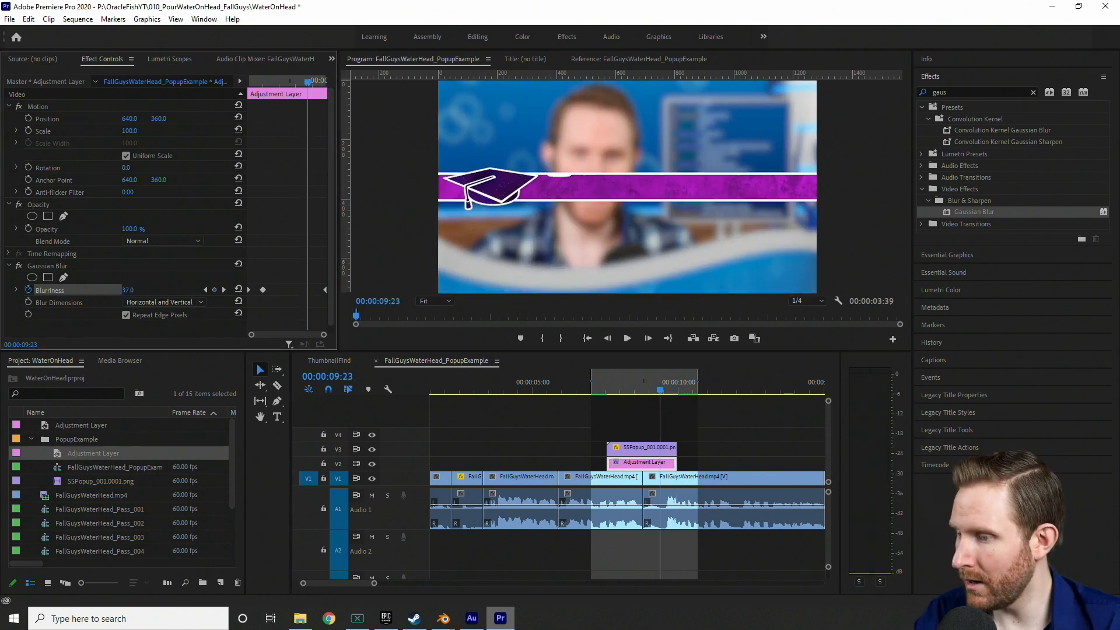
left_click(130, 290)
type("125")
key("Return")
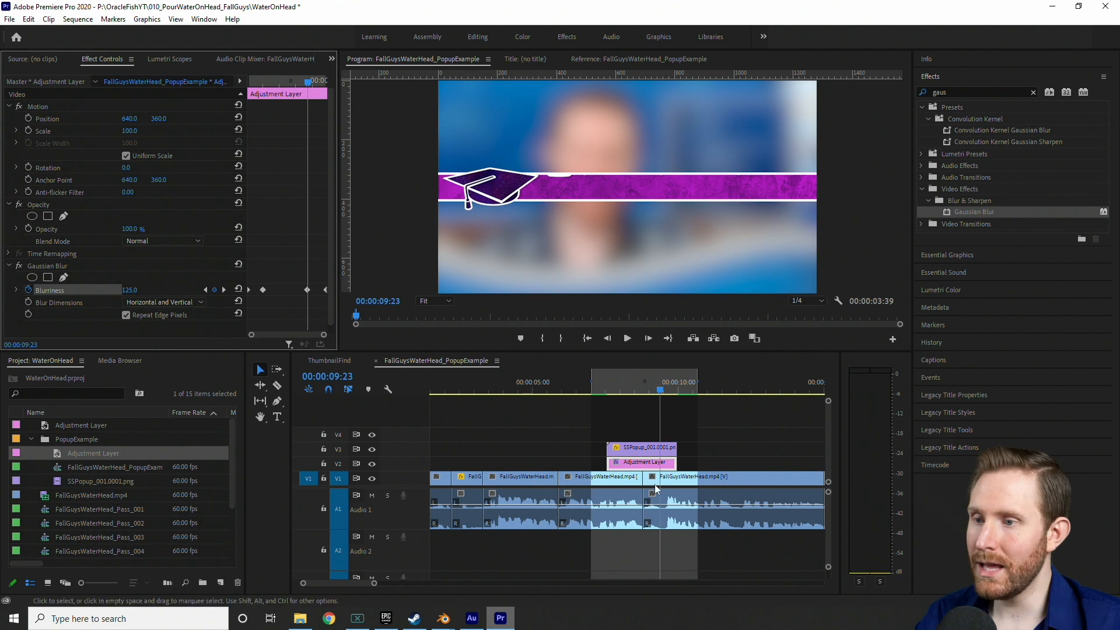
Find Cross Dissolve and add it to the V1 cut between the two stream clips beneath the popup
left_click(986, 92)
type("c")
type("ross")
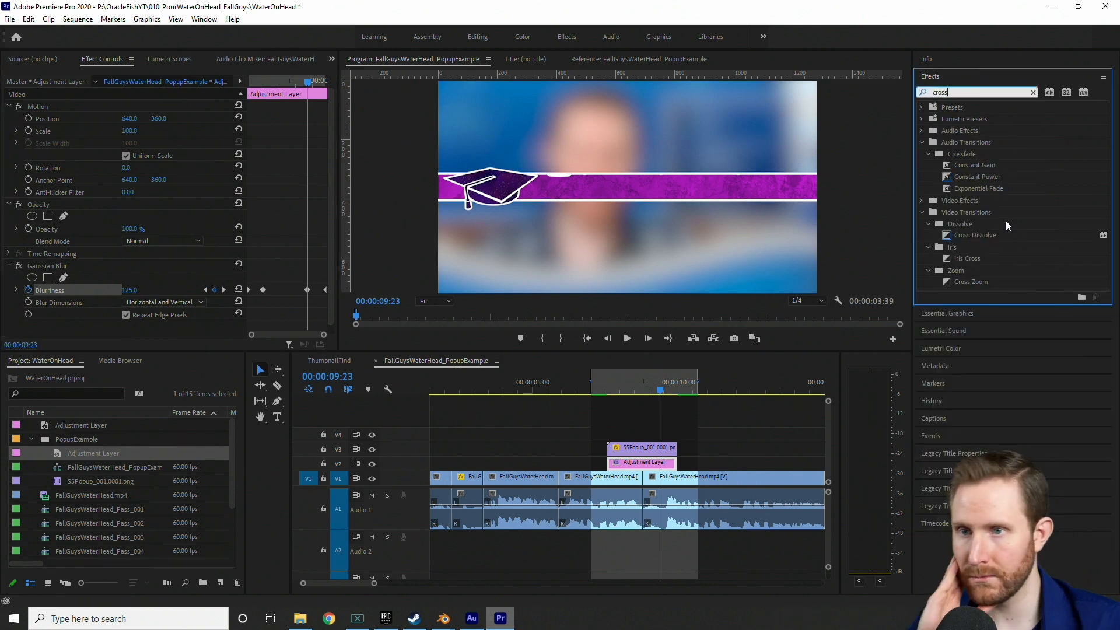
left_click_drag(982, 237, 643, 477)
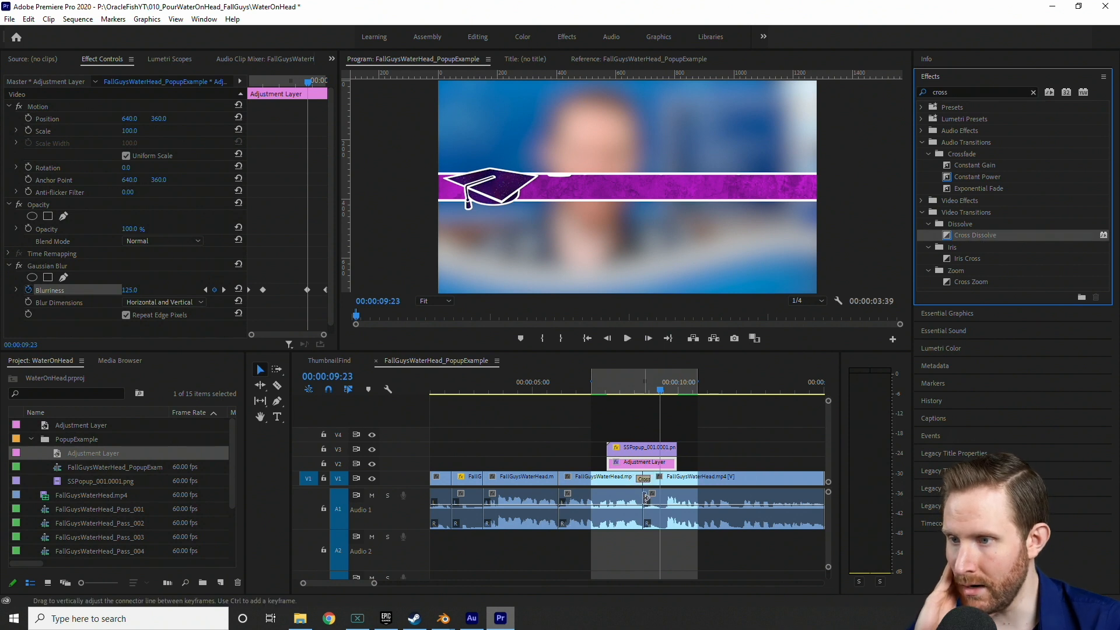
Set the duration of the Cross Dissolve beneath the popup to 2:00 seconds
left_click(644, 478)
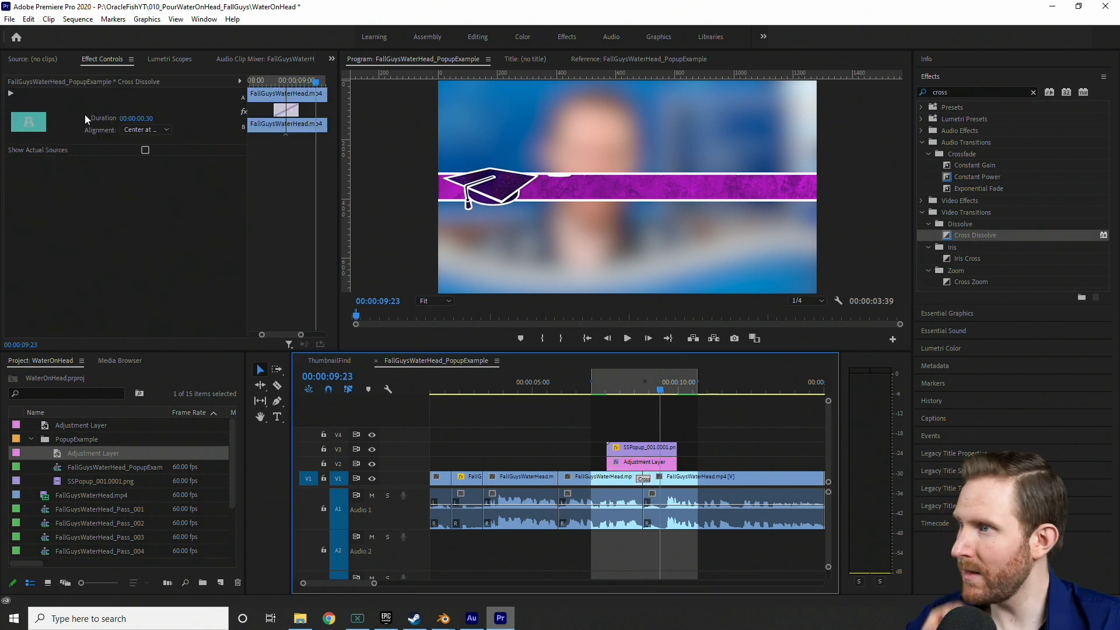
left_click(142, 119)
type("2:")
type("00")
key("Return")
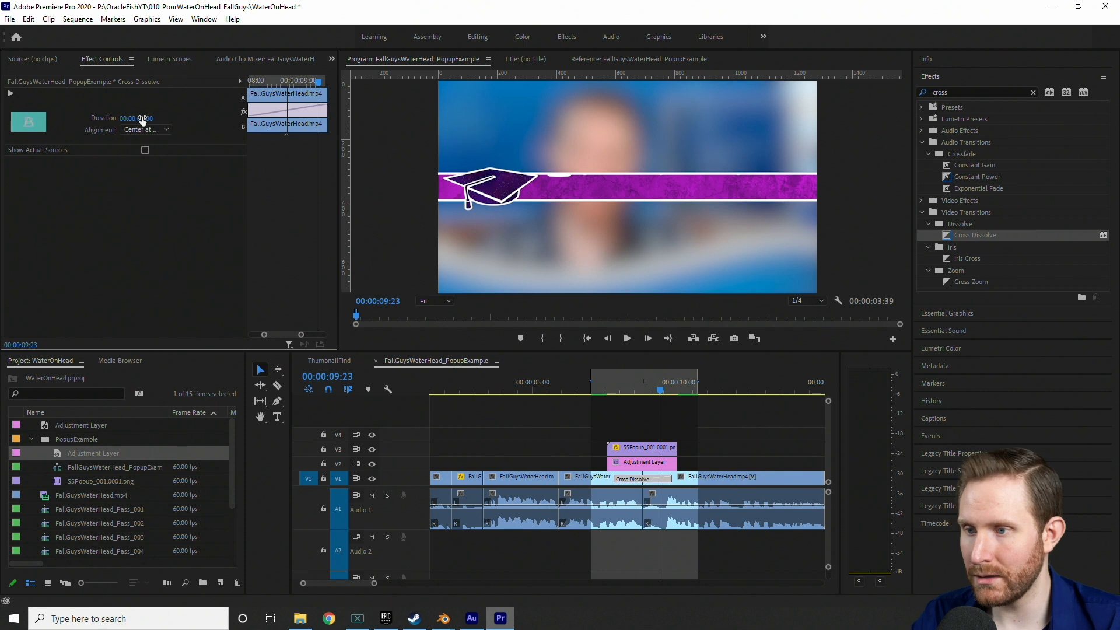
Play back and scrub the marked range to check the blur and dissolve behind the popup
left_click(601, 382)
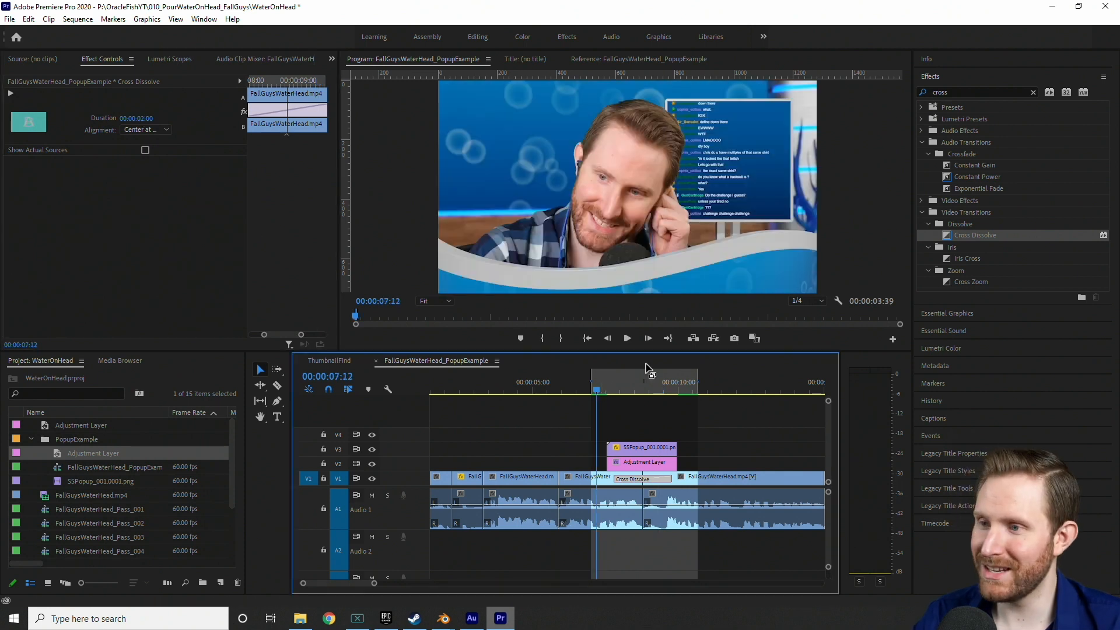
key("space")
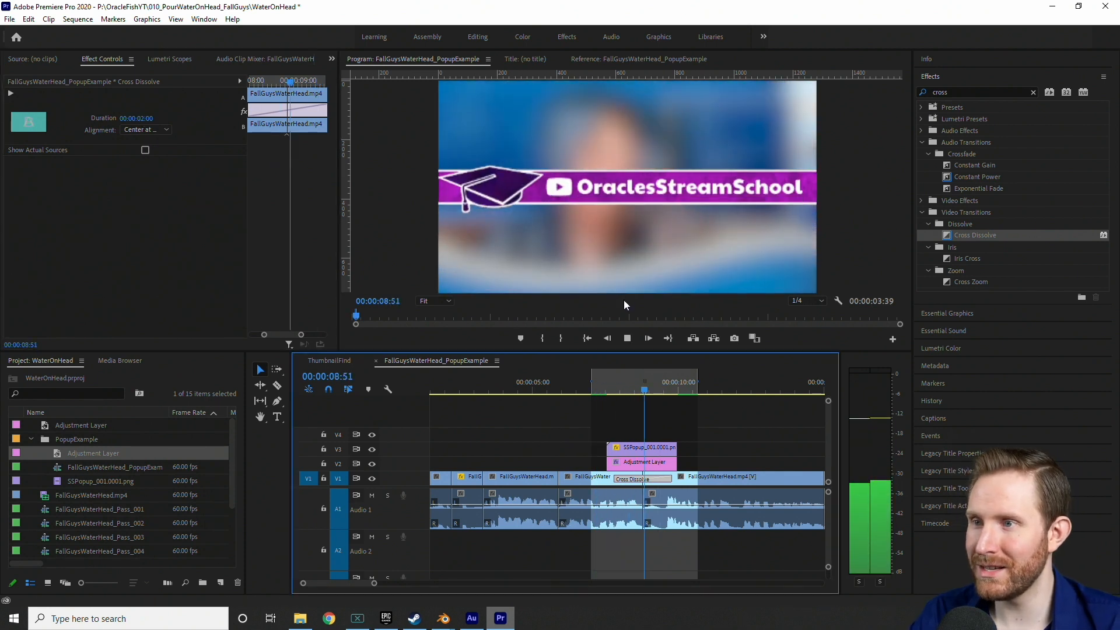
left_click_drag(612, 383, 672, 401)
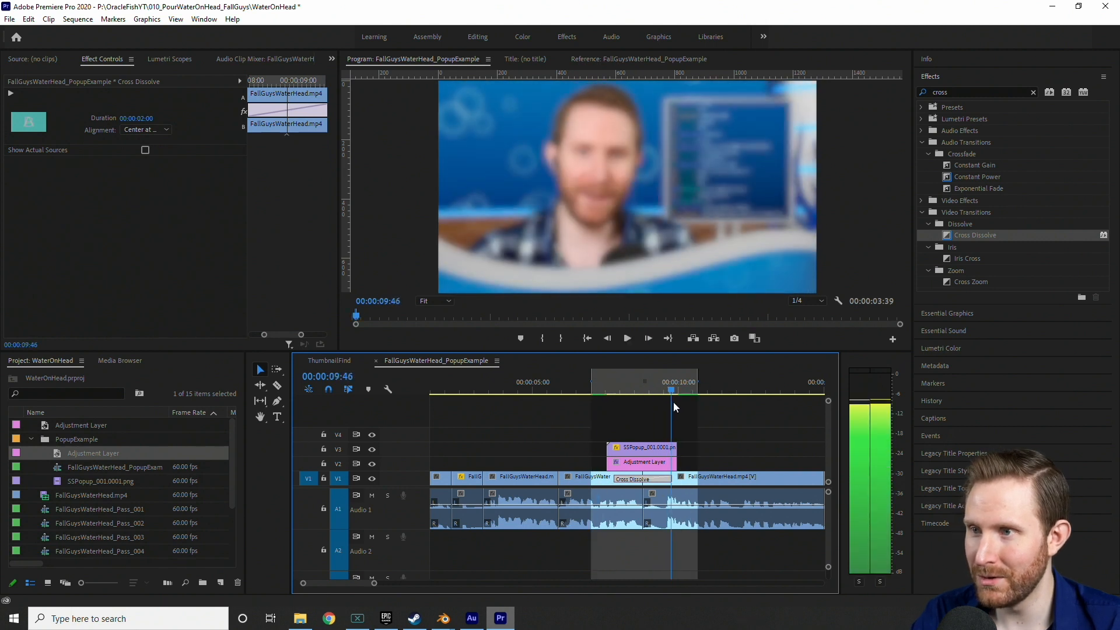
left_click(599, 405)
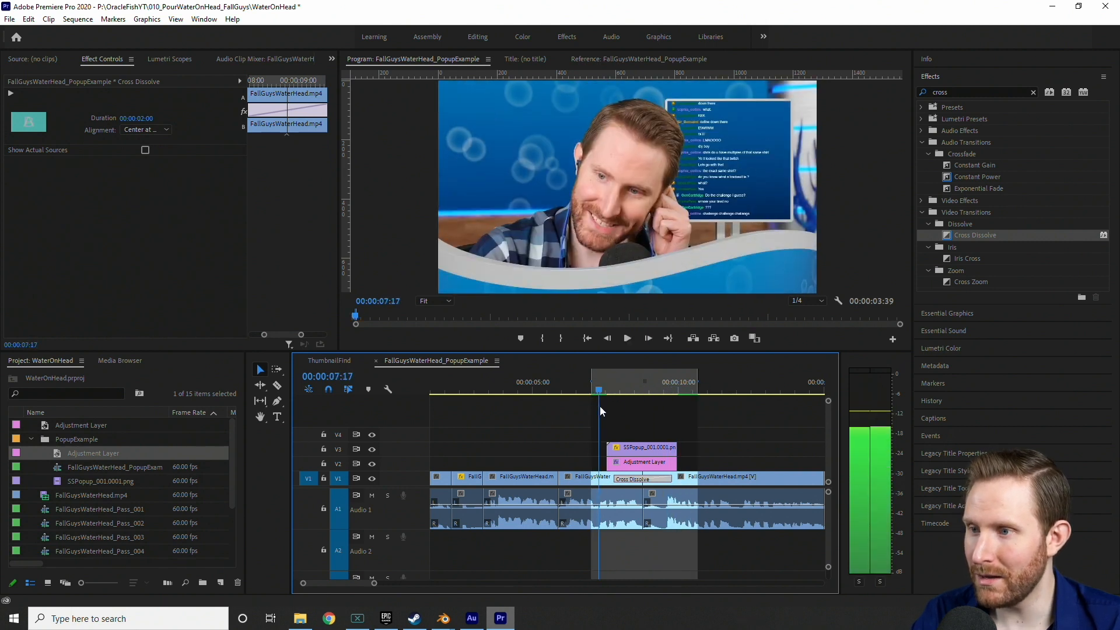
Render the marked timeline range and play it back, stopping on the fully shown popup at 00:00:08:56
left_click(73, 19)
left_click(123, 73)
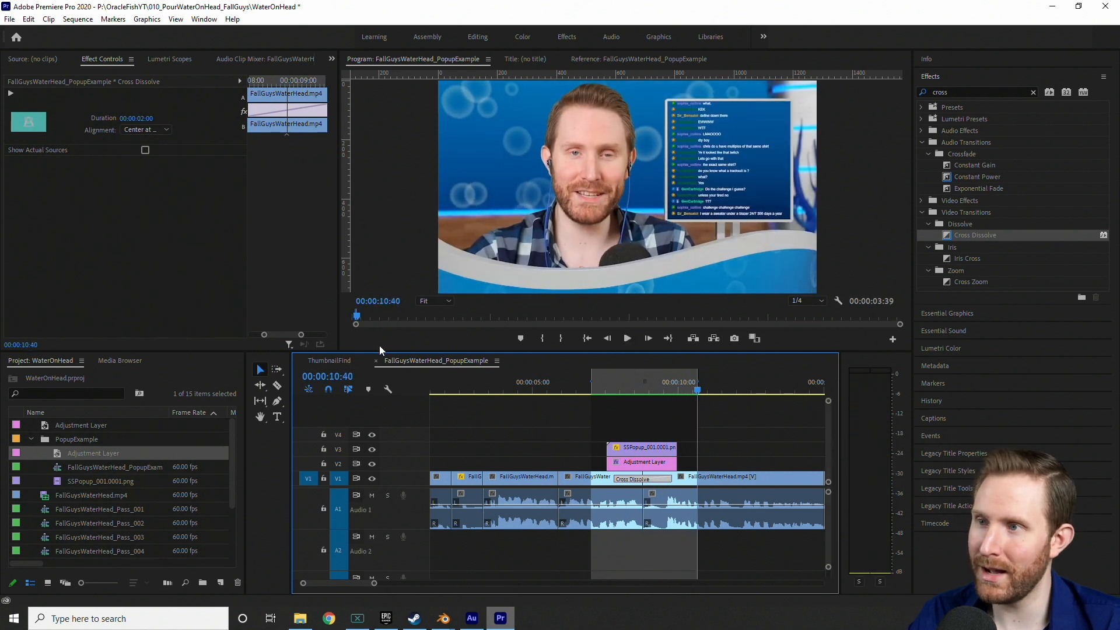
left_click(604, 382)
key("space")
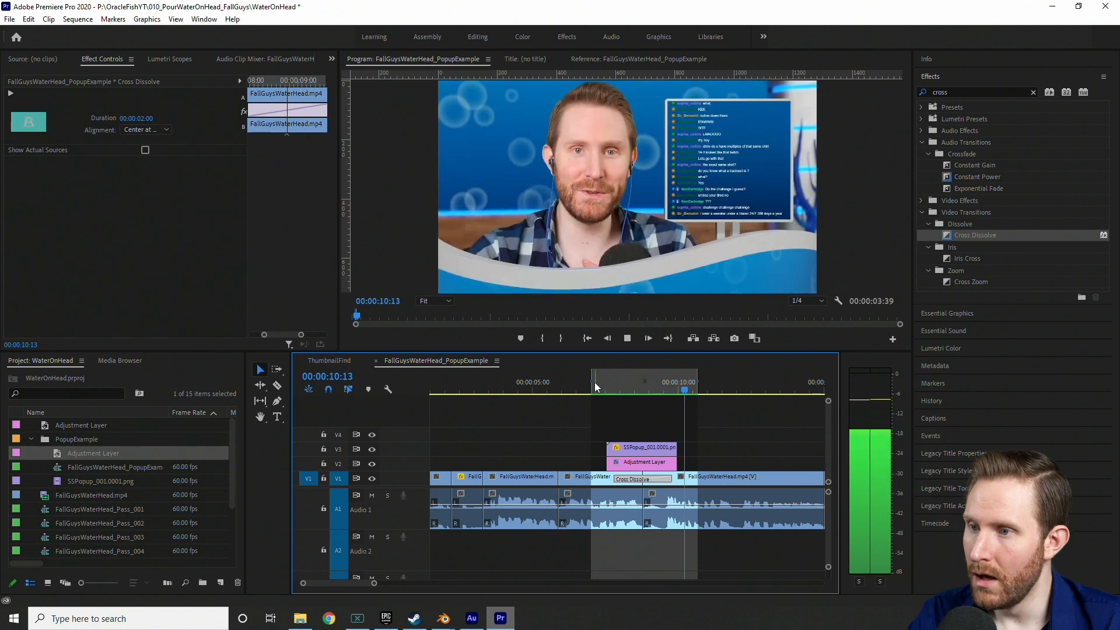
left_click(647, 393)
left_click_drag(648, 399, 649, 407)
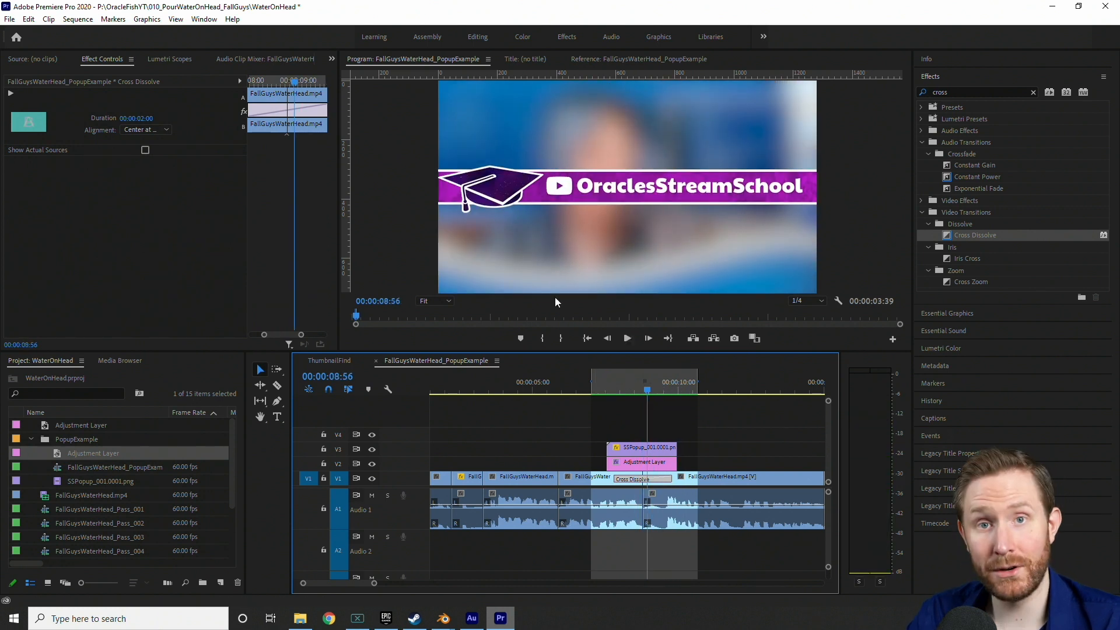
Find the Drop Shadow effect and apply it to the SSPopup_001 clip on V3
left_click(653, 452)
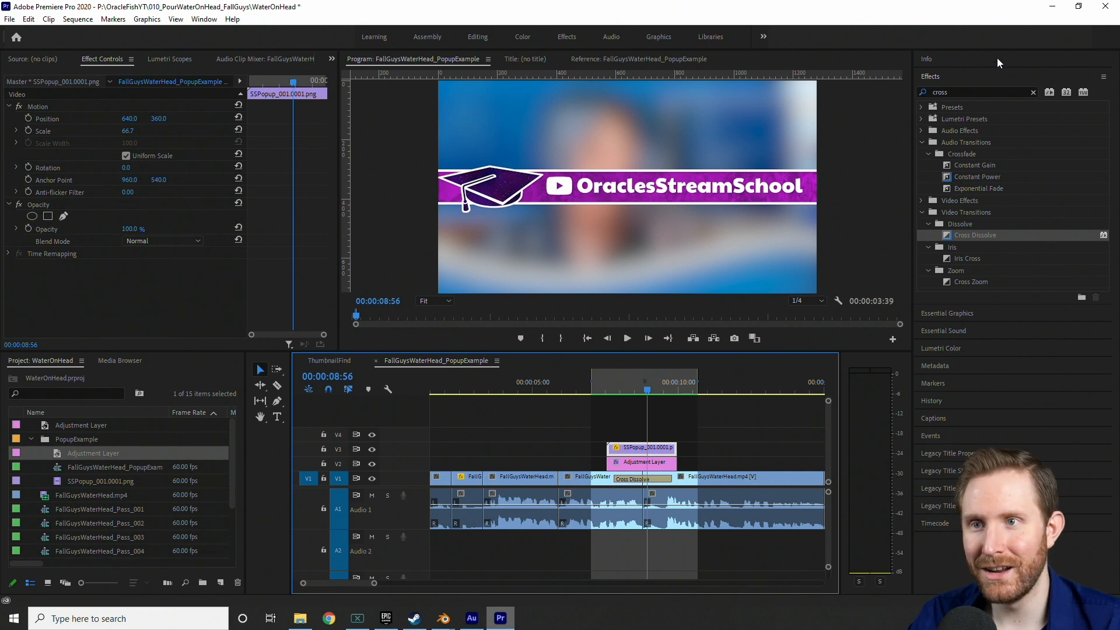
left_click_drag(962, 93, 923, 95)
type("drop")
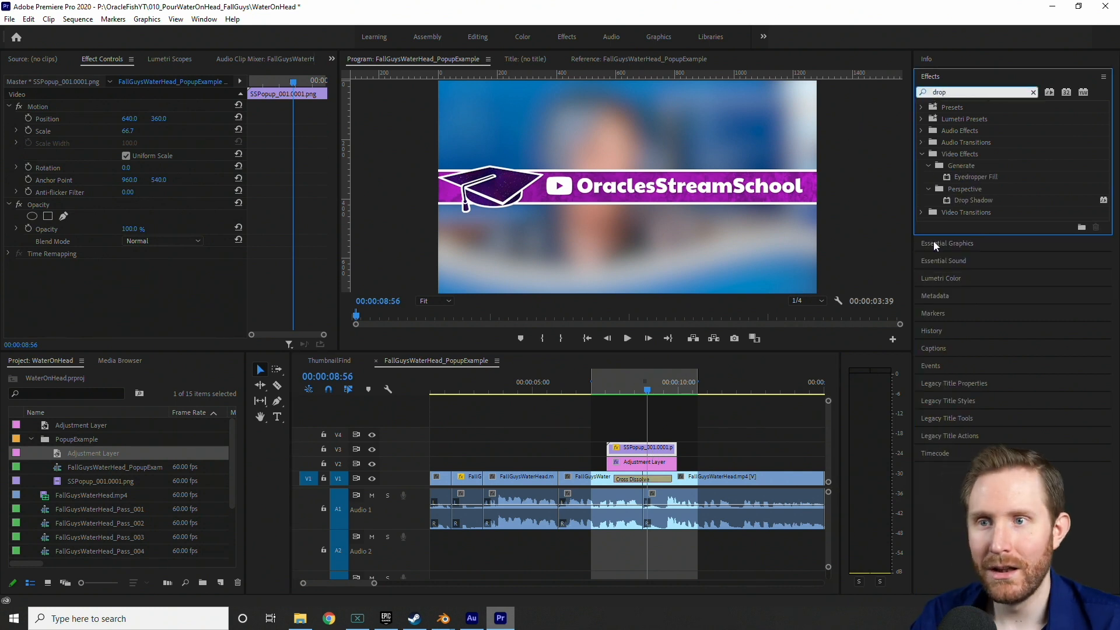
left_click_drag(985, 201, 636, 461)
scroll(116, 248, "down", 2)
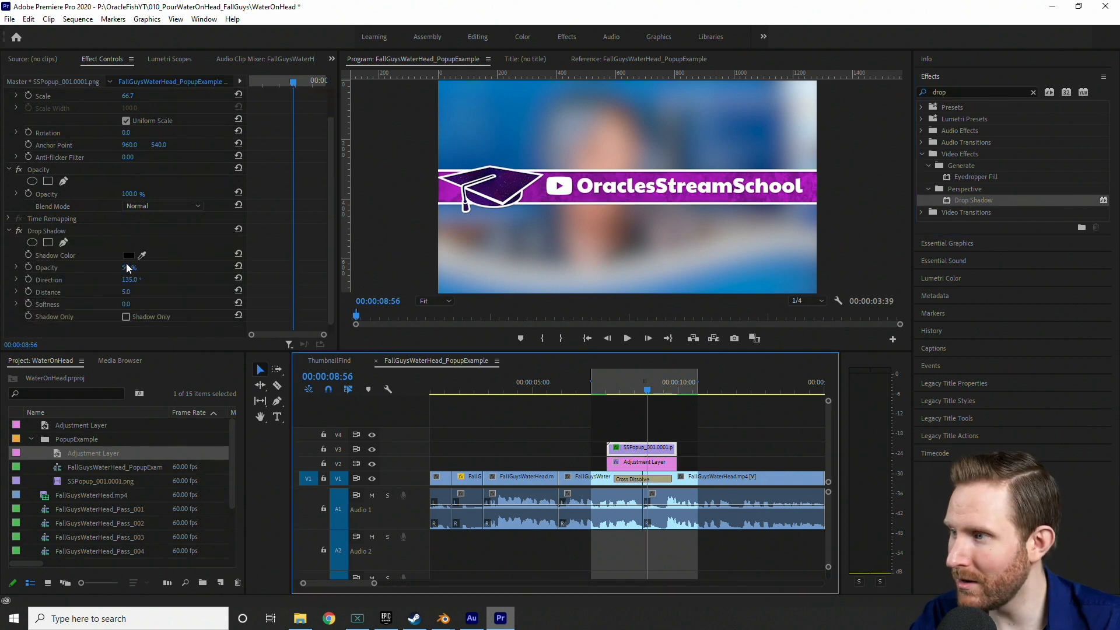
Set the direction of the popup clip's Drop Shadow to 180°
left_click(132, 280)
type("180")
key("Return")
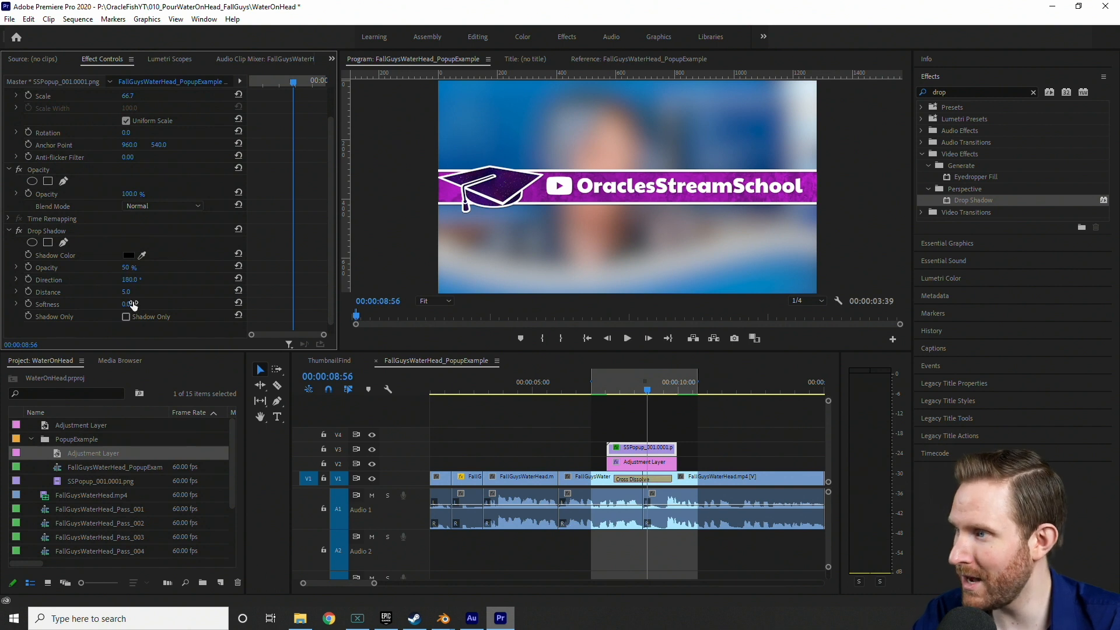
left_click(130, 292)
type("5")
key("Return")
left_click_drag(130, 292, 259, 292)
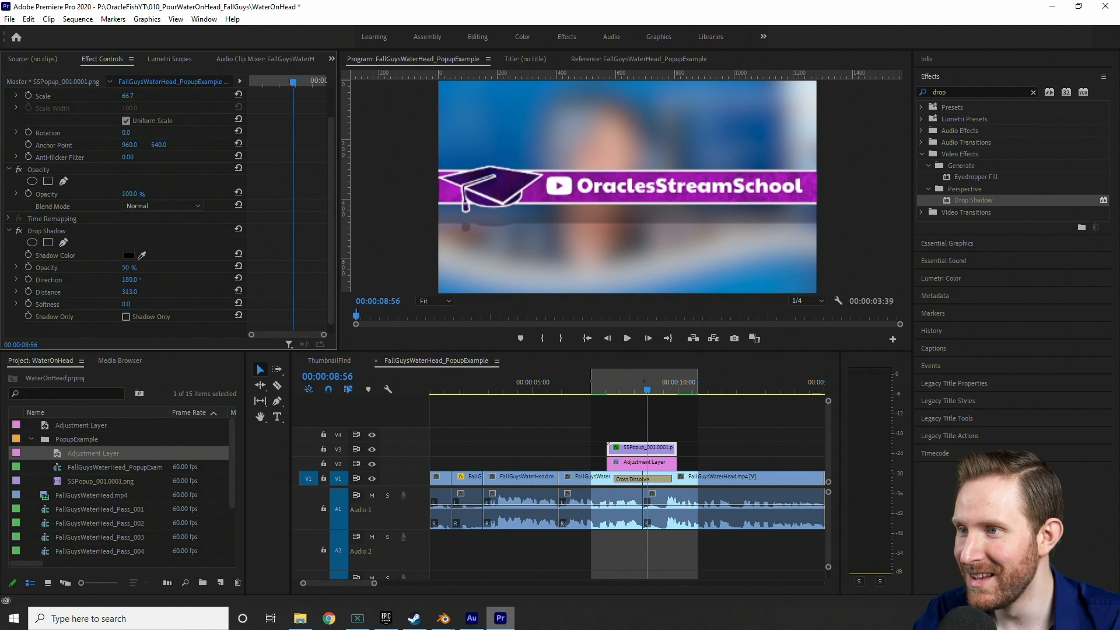
key("ctrl+z")
Set the popup's Drop Shadow distance to 38 and its softness to 120
mouse_move(127, 292)
left_mouse_down()
mouse_move(149, 292)
mouse_move(138, 292)
left_mouse_up()
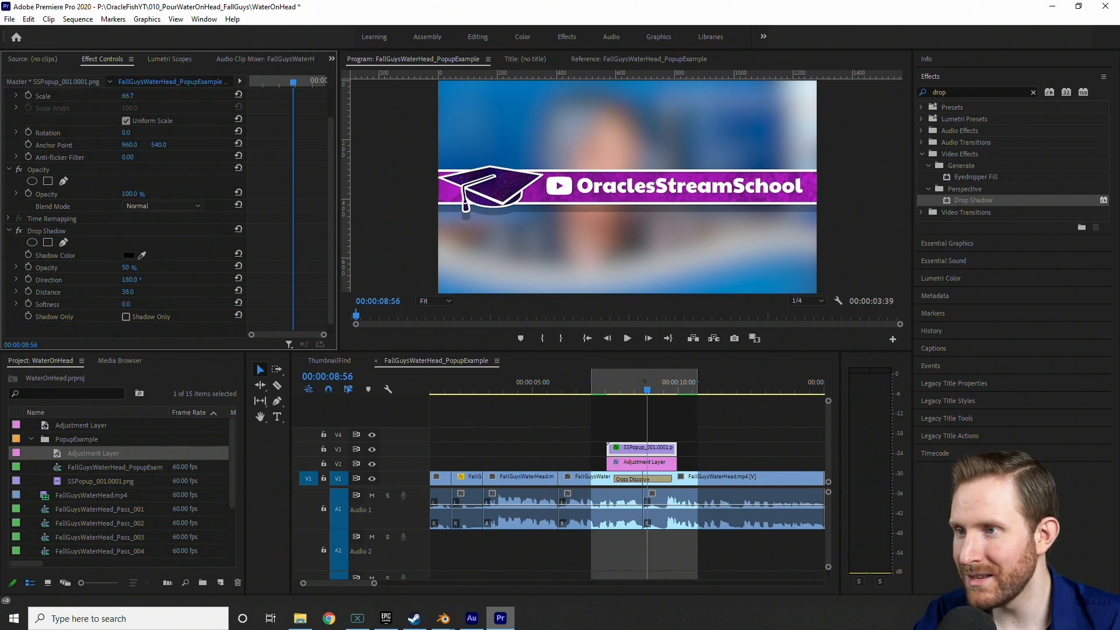
left_click_drag(126, 304, 152, 304)
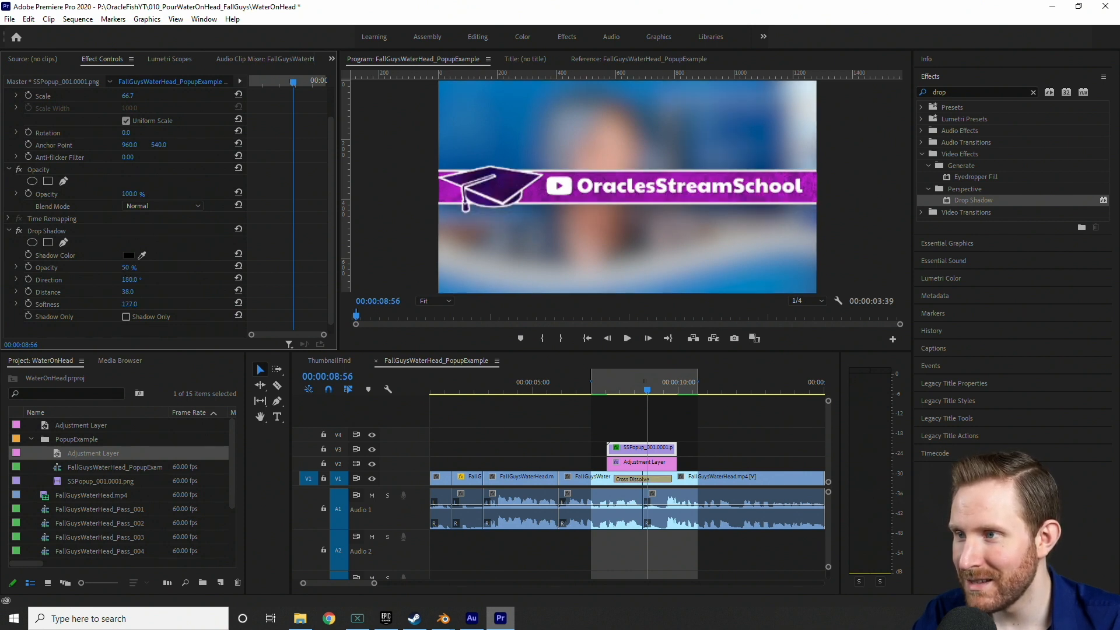
Play back the marked range from its start and scrub around 00:00:08:30 to 00:00:08:54 to check the popup's drop shadow
left_click(599, 384)
key("space")
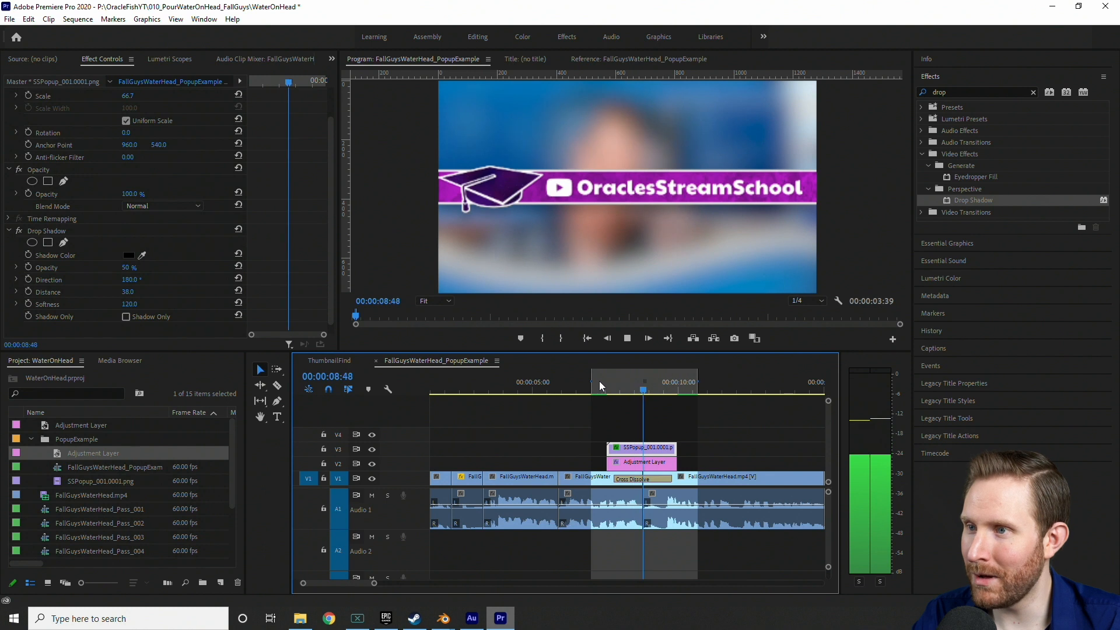
mouse_move(645, 381)
left_mouse_down()
mouse_move(671, 383)
mouse_move(595, 395)
mouse_move(637, 399)
left_mouse_up()
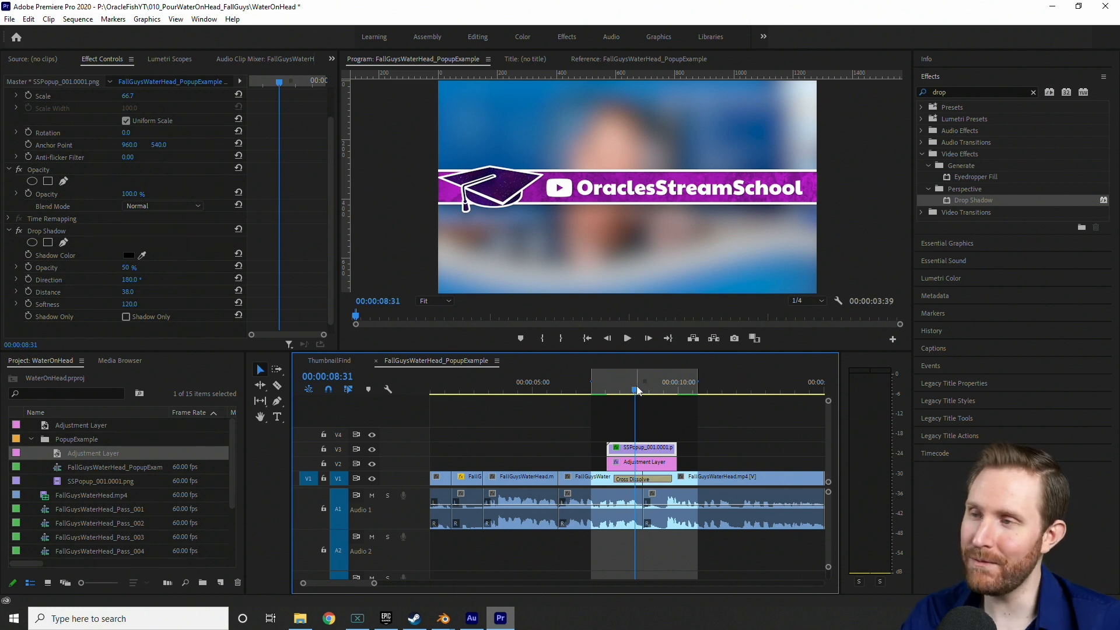
mouse_move(637, 389)
left_mouse_down()
mouse_move(652, 391)
mouse_move(625, 397)
mouse_move(633, 404)
left_mouse_up()
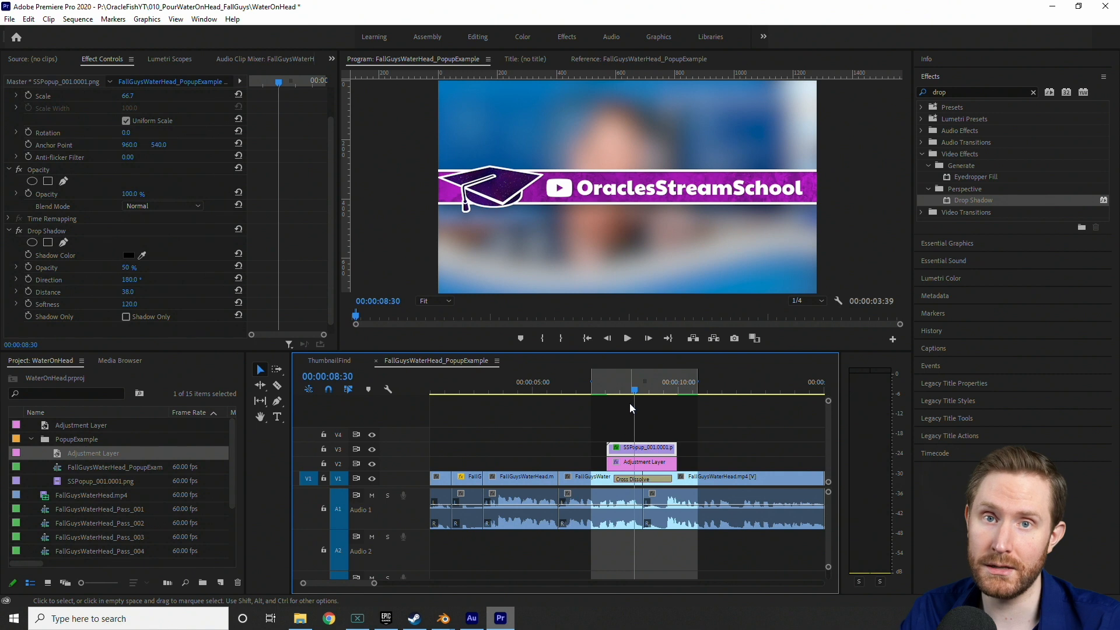
left_click_drag(631, 392, 646, 412)
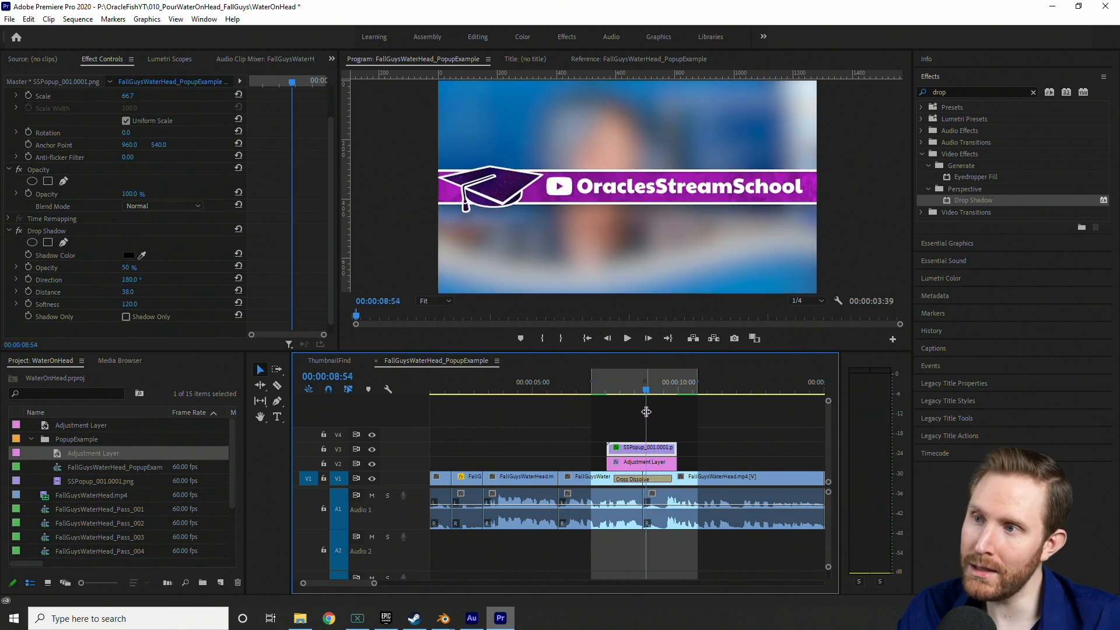